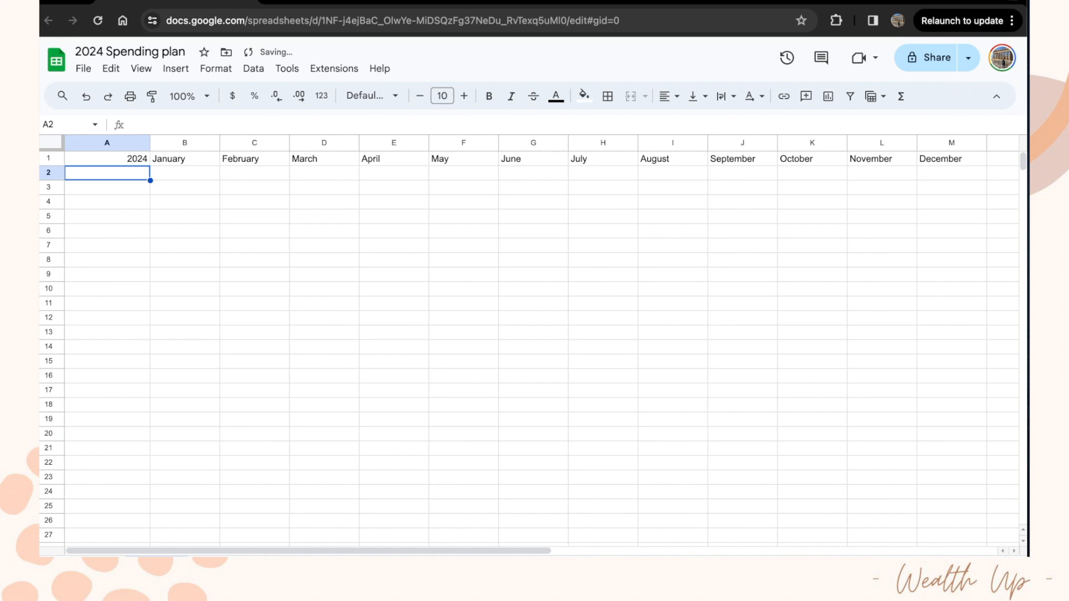
Step: Left-align 2024 in A1 and enter INCOME and pay from work in A2:A3
left_click(667, 104)
left_click(669, 122)
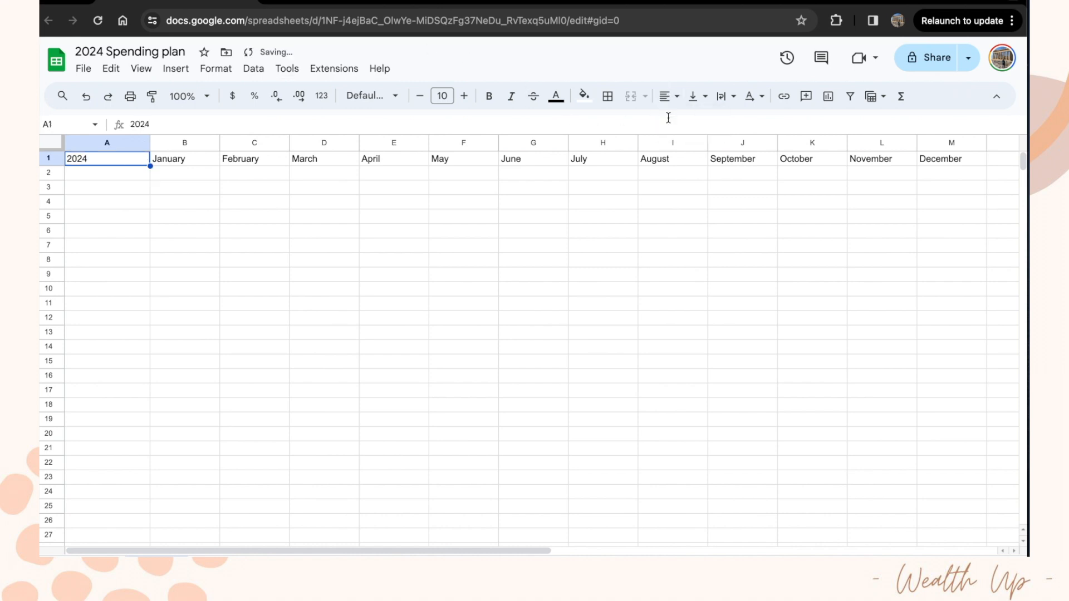
left_click(97, 179)
type("INCOME")
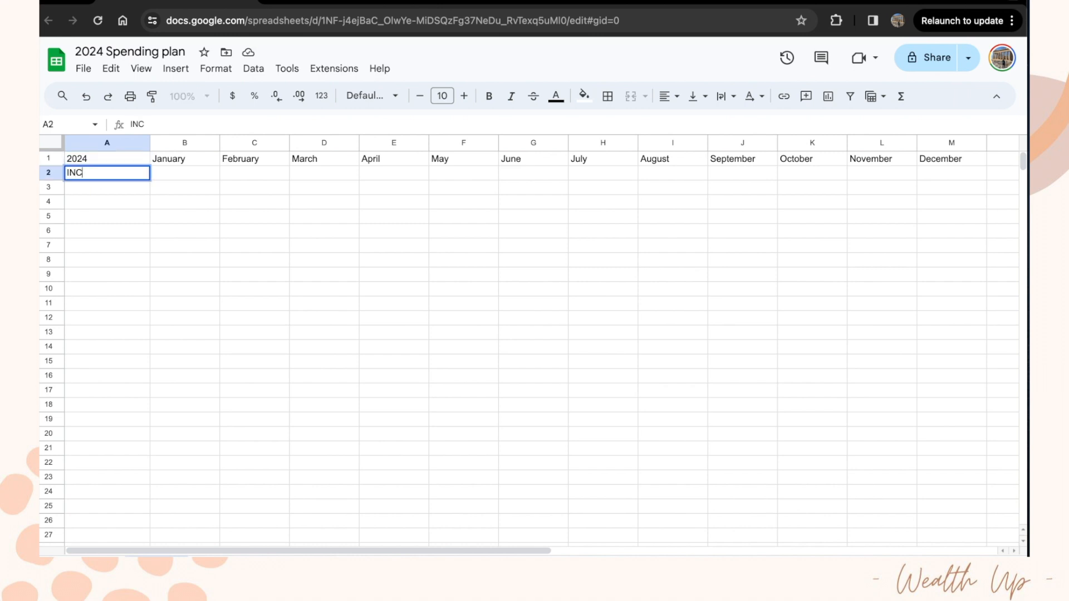
key("Return")
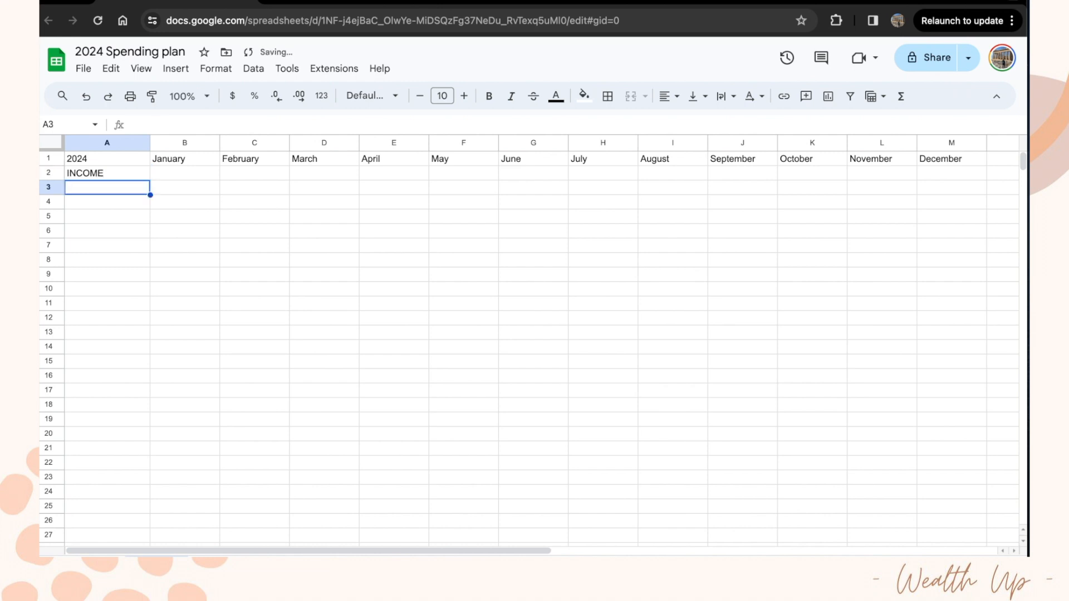
type("pay ")
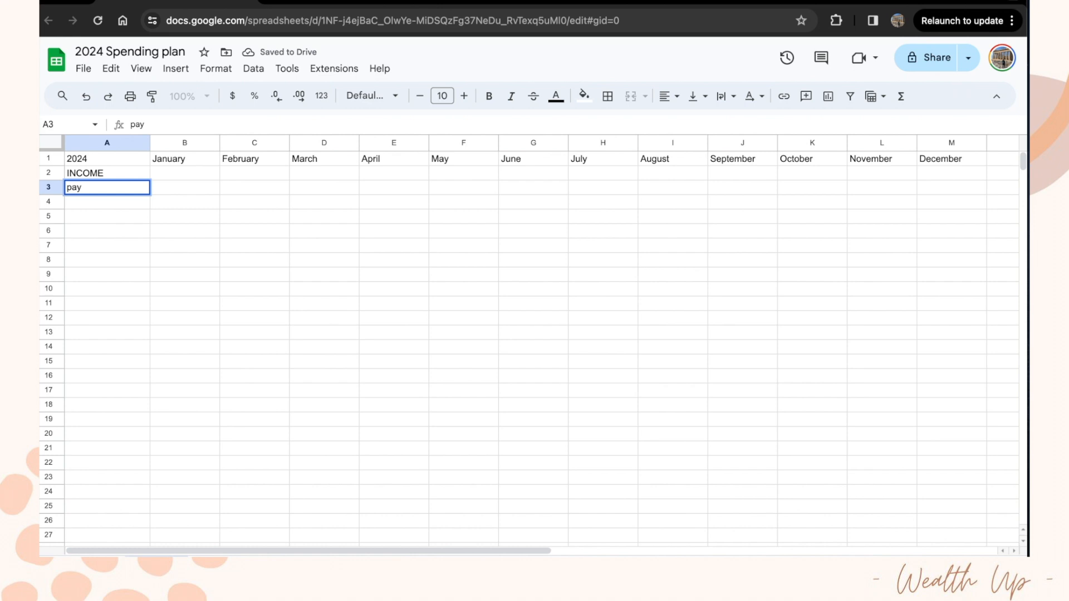
type("form")
key("BackSpace")
key("BackSpace")
key("BackSpace")
type("rom work")
key("Return")
Step: Enter extra pay, bonus and total in A4:A6, correcting 'bonu' to 'bonus'
type("extra")
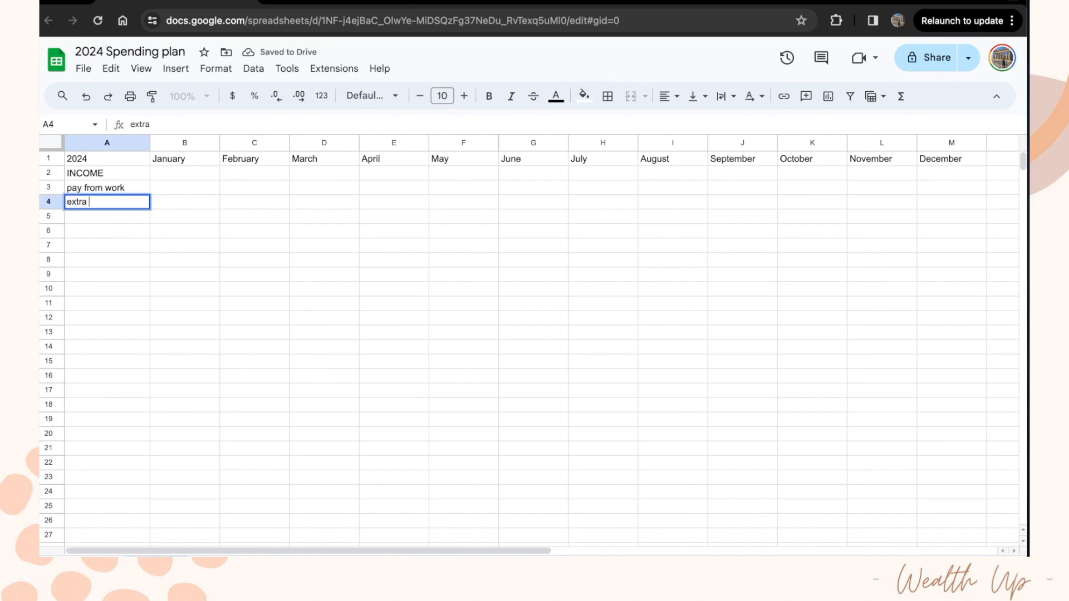
type(" pay")
key("Return")
type("bonu")
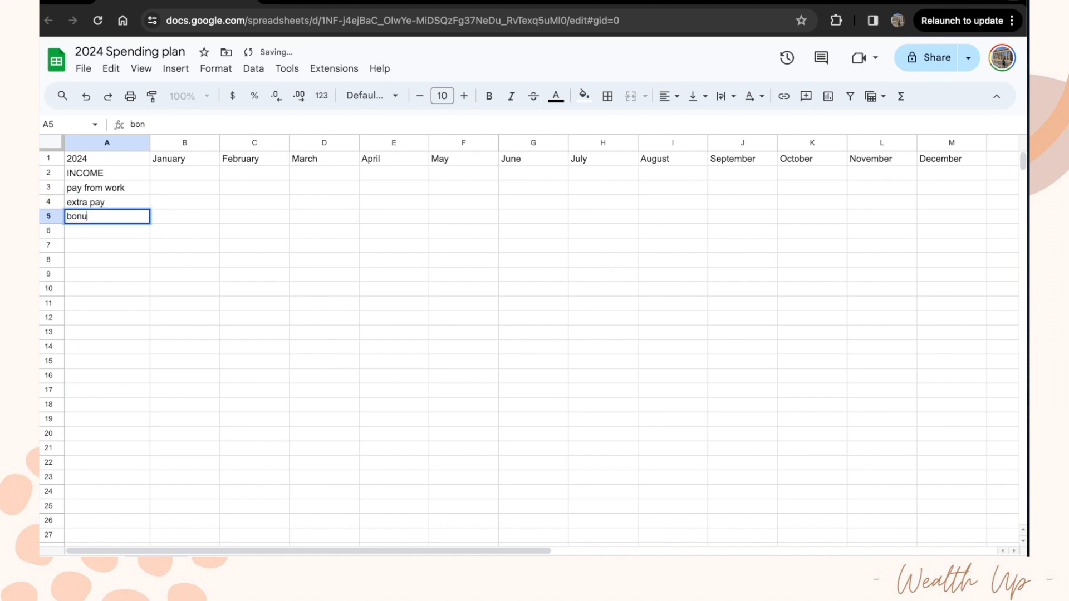
key("Return")
key("Return")
key("Return")
key("Up")
key("Up")
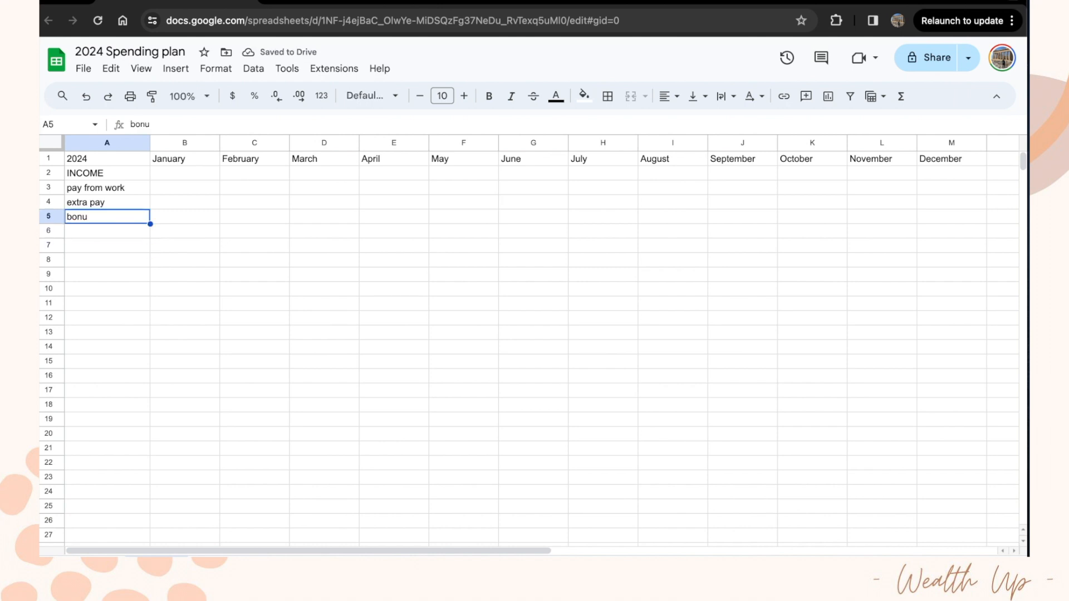
key("Return")
type("s")
key("Return")
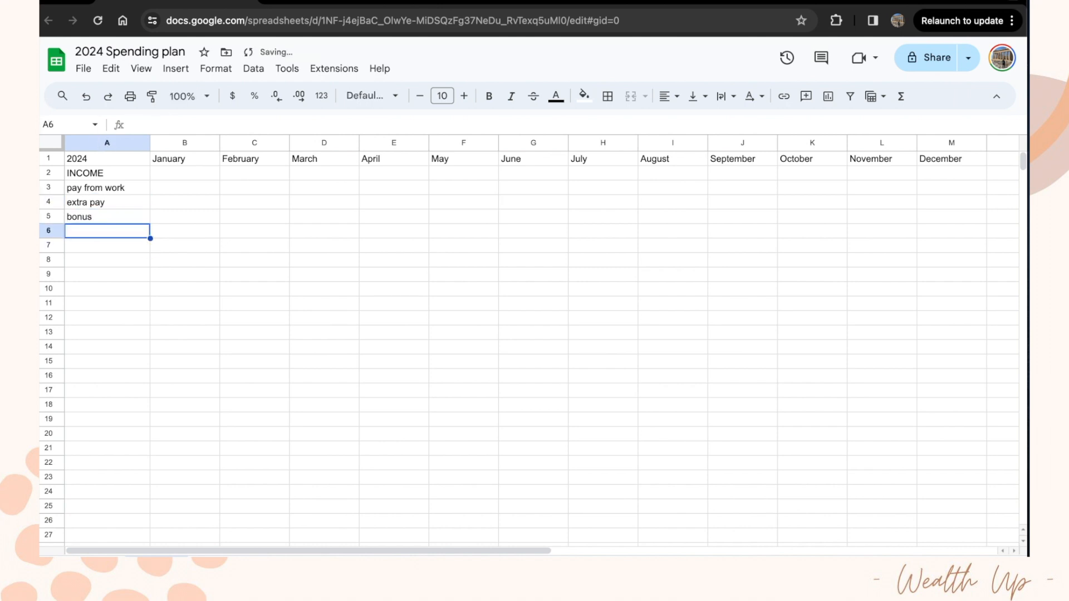
type("total")
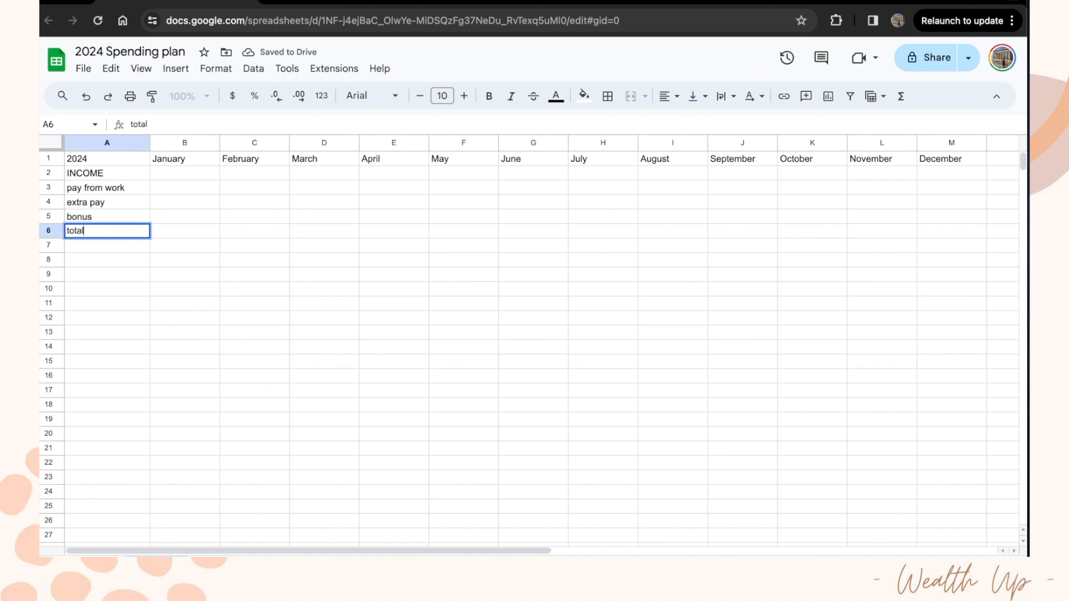
key("Return")
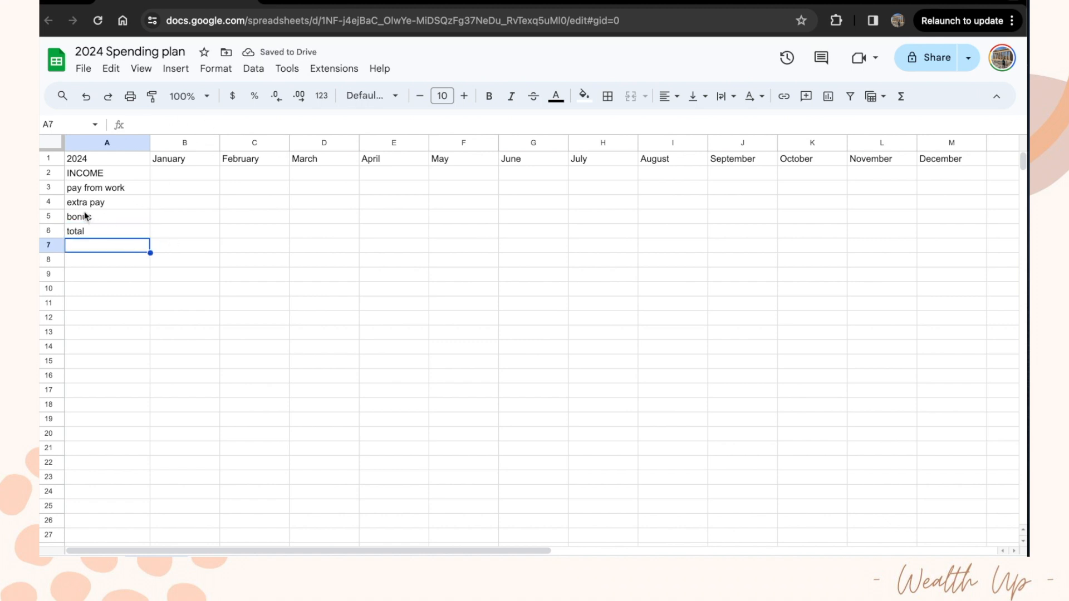
Step: Fill rows 2 and 7 with grey as section bands
left_click(49, 173)
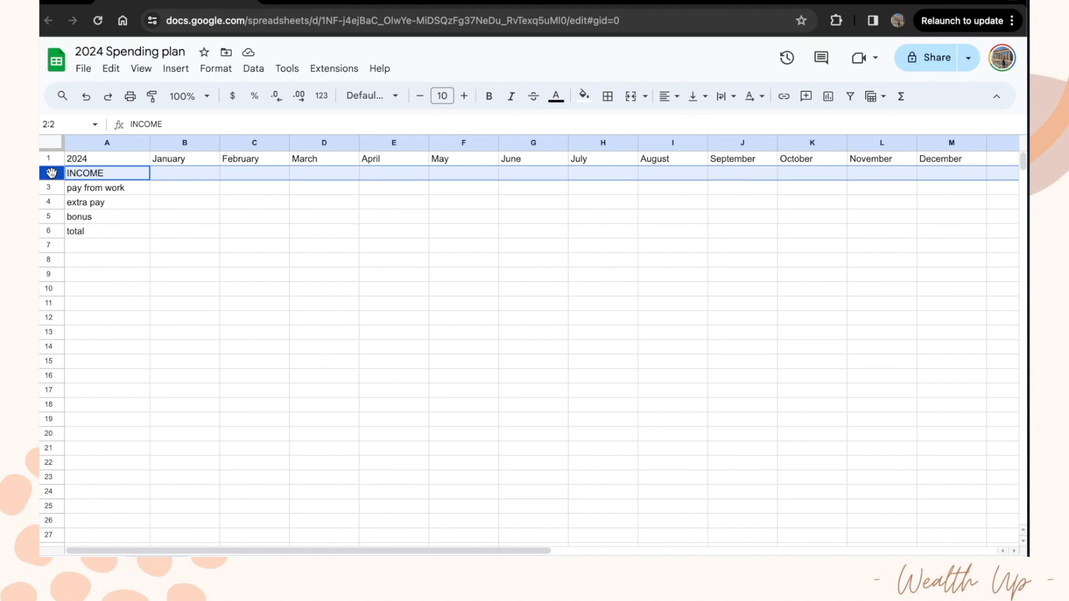
left_click(583, 96)
left_click(649, 148)
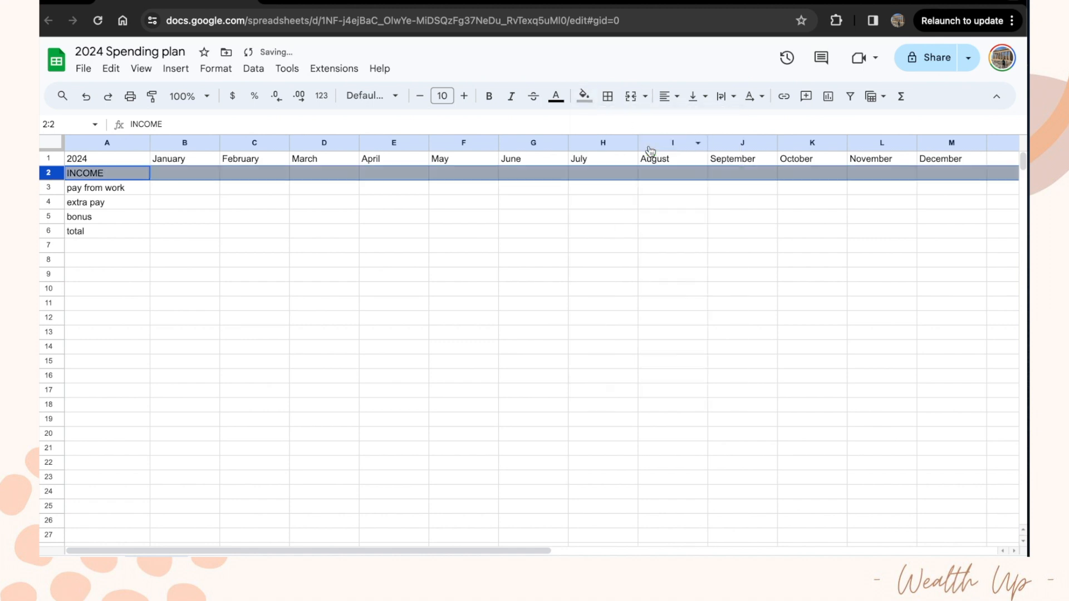
left_click(45, 246)
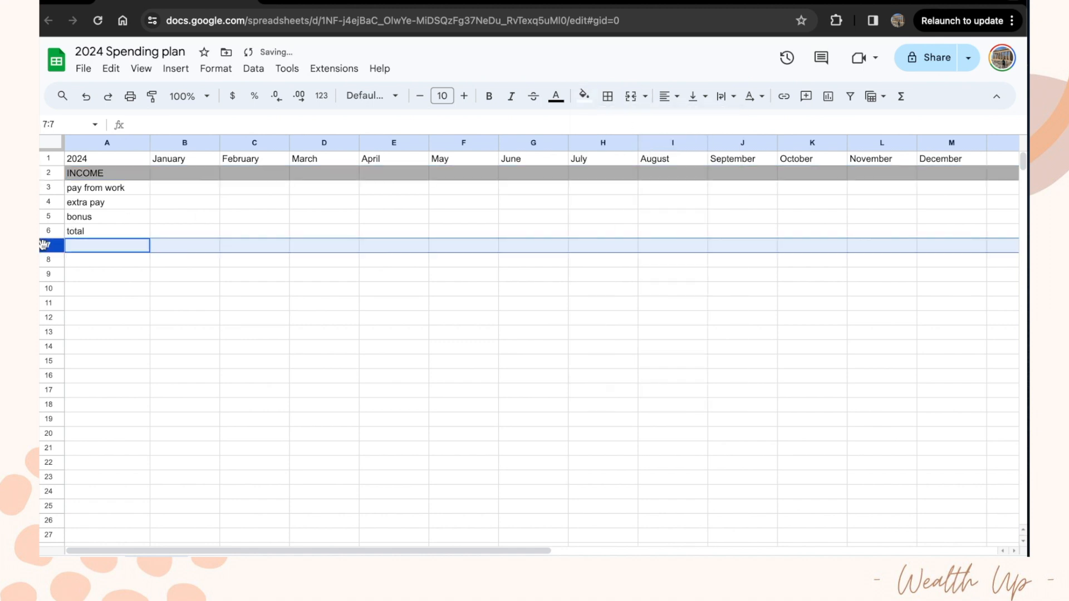
left_click(584, 98)
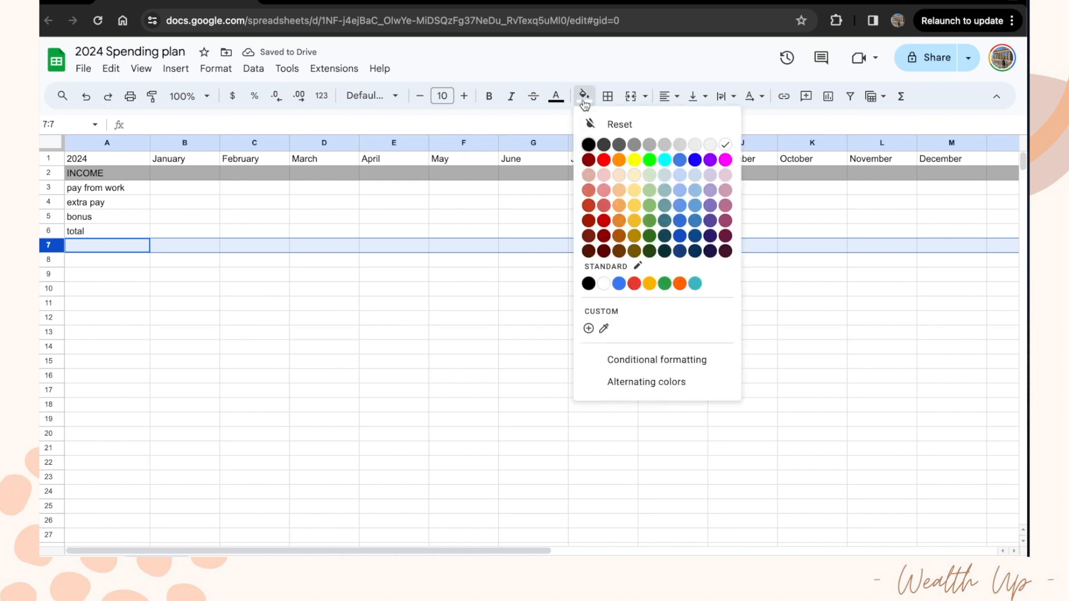
left_click(663, 146)
left_click(116, 246)
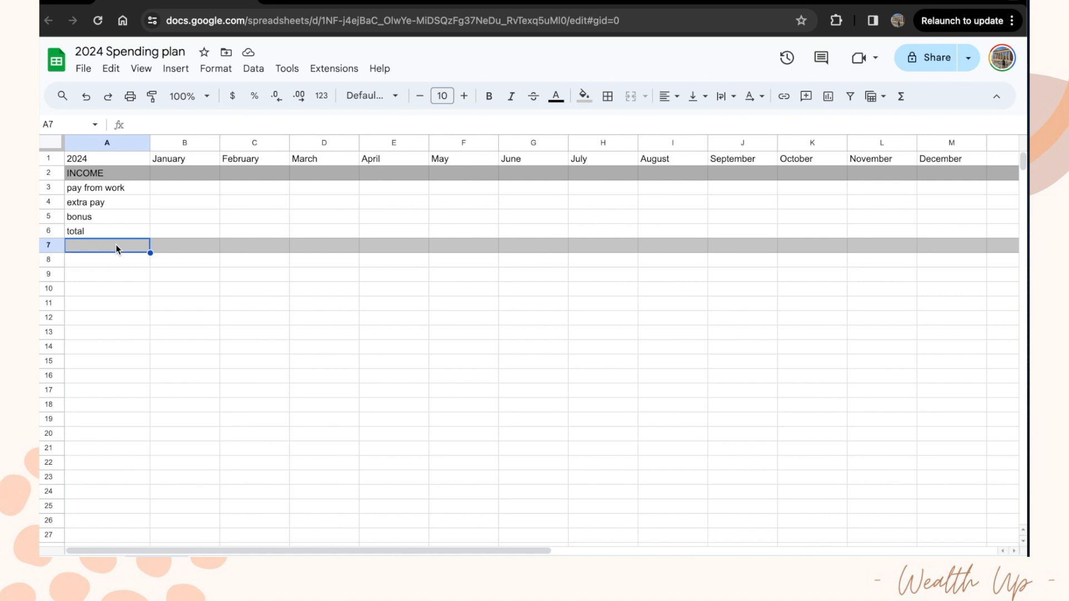
Step: Enter INVESTMENTS in A7, Automated investments in A8 and others in A9
type("INVES")
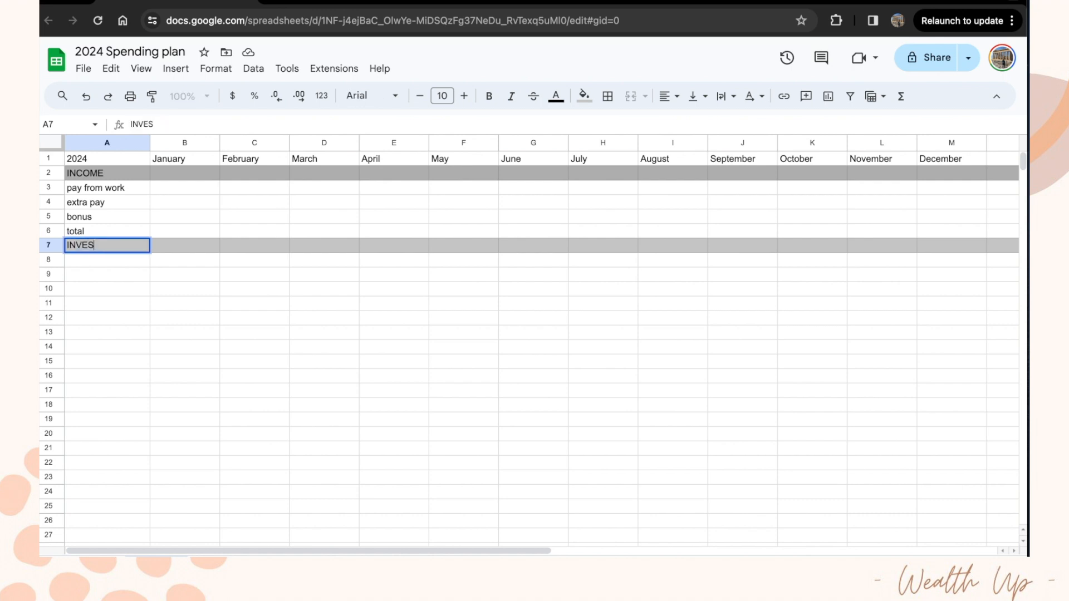
type("TMENTS")
key("Return")
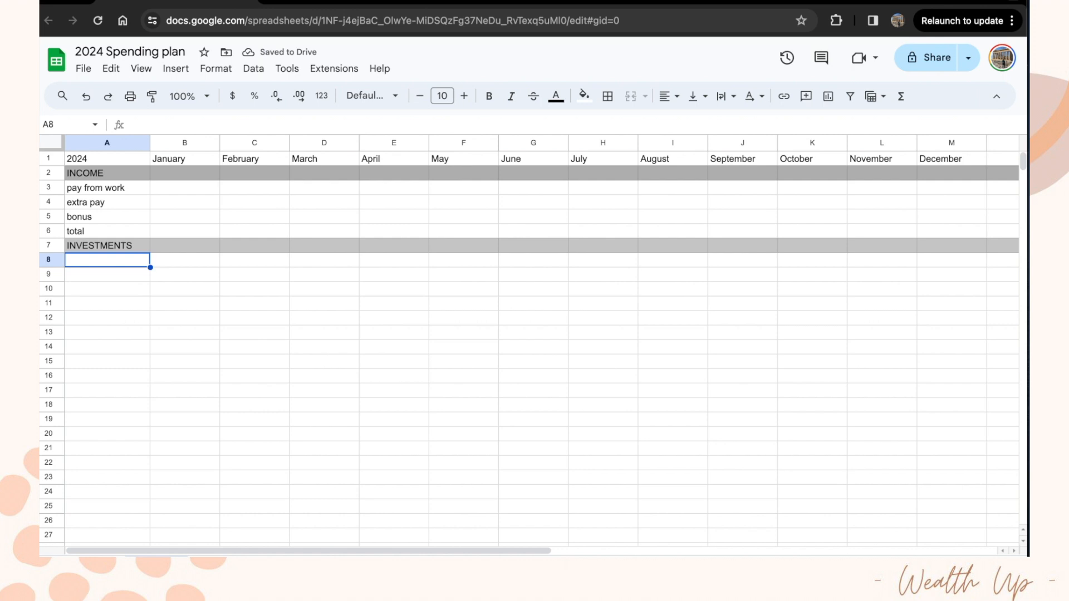
type("Automated investments")
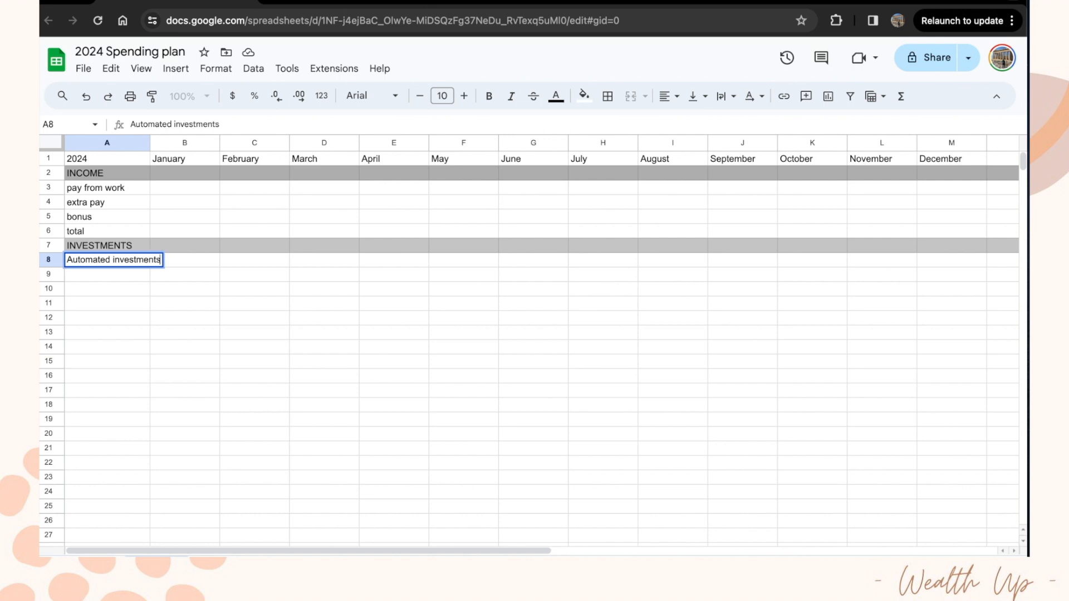
key("Return")
type("others")
key("Return")
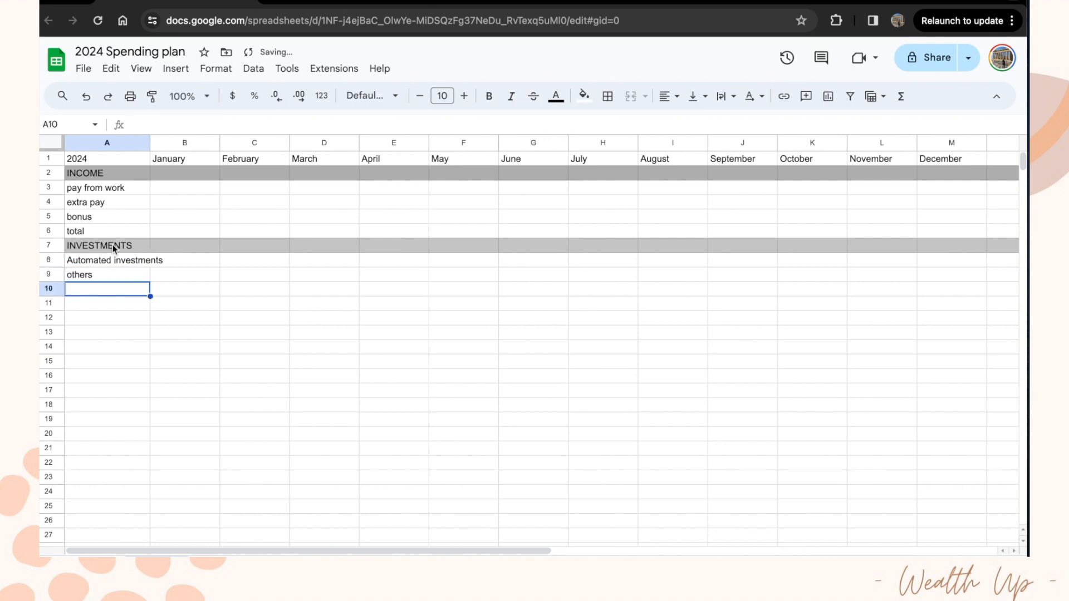
Step: Shade row 10 grey and label it SINKING FUNDS in A10
left_click(47, 292)
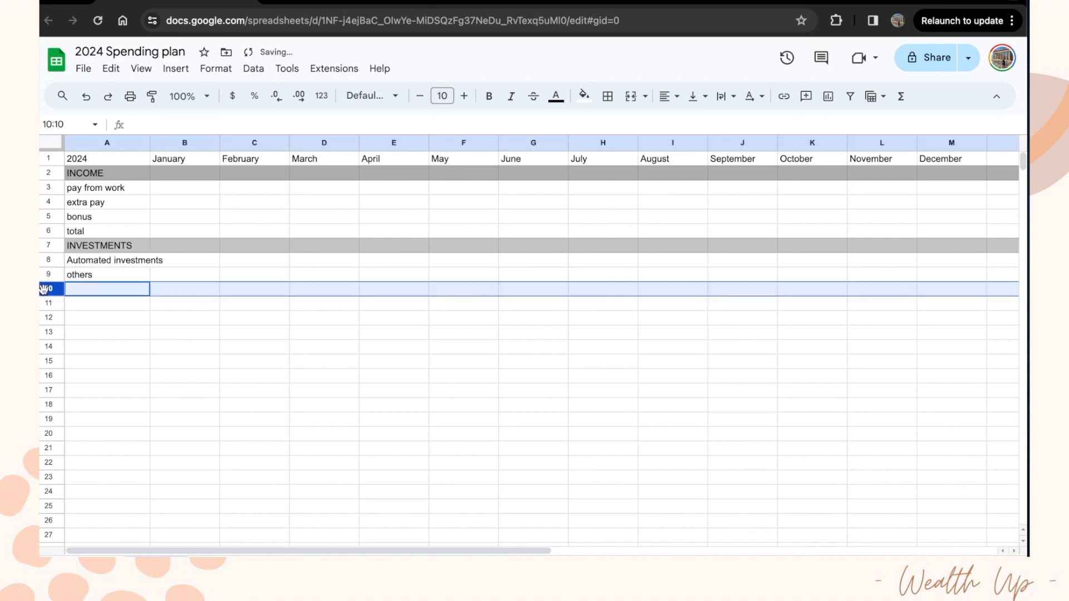
left_click(585, 96)
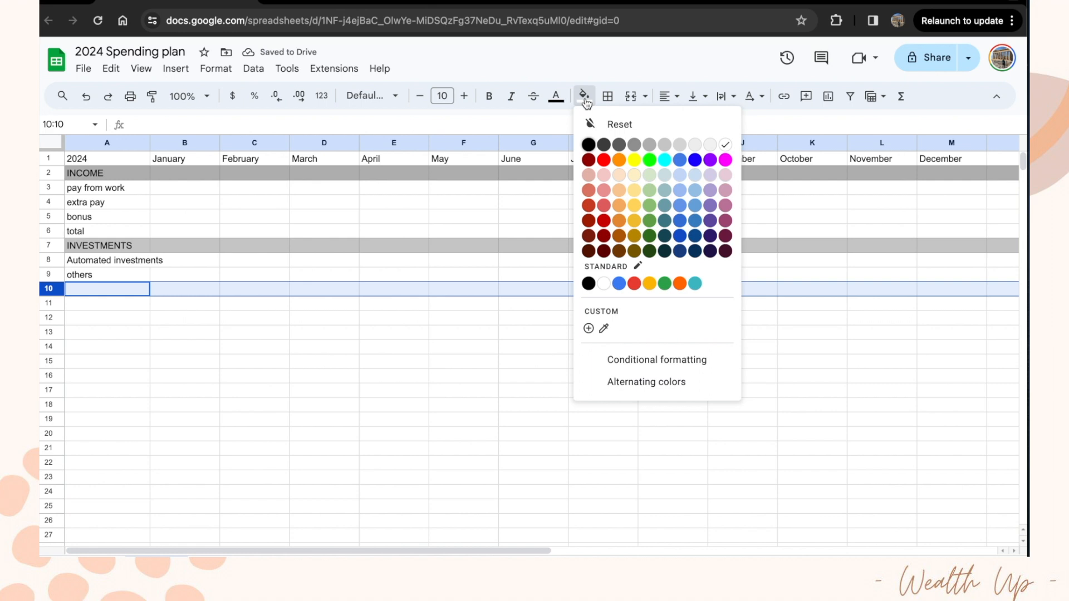
left_click(663, 147)
left_click(102, 290)
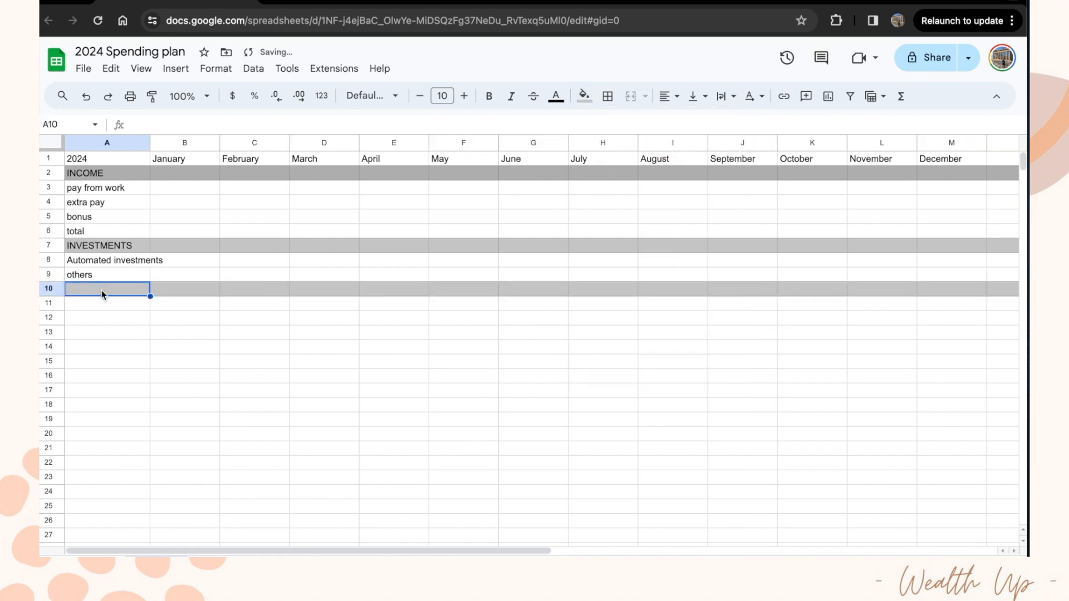
type("Sinking")
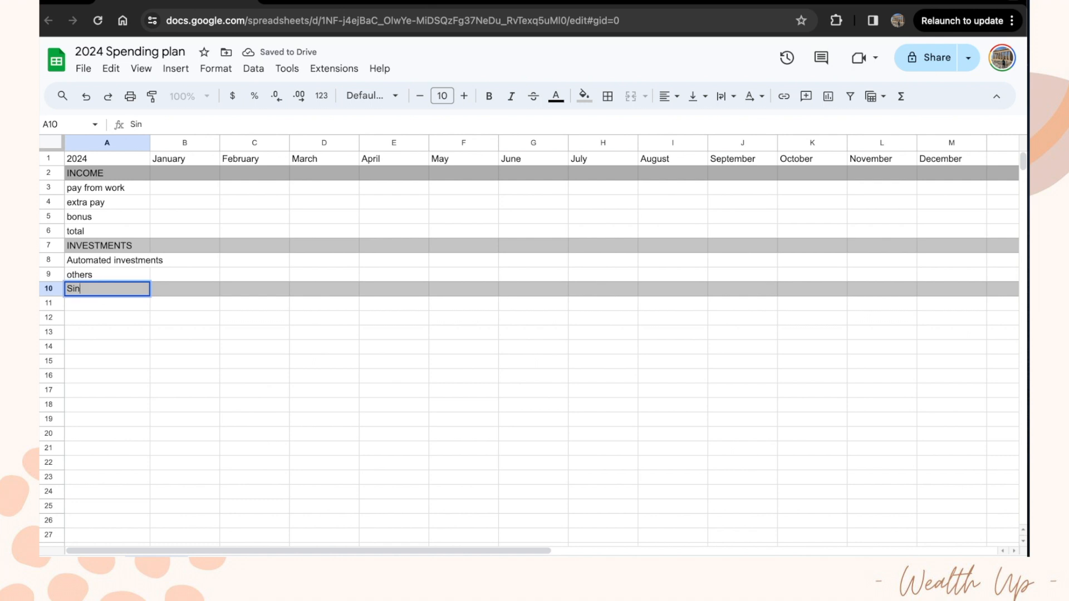
key("BackSpace")
key("BackSpace")
key("BackSpace")
key("BackSpace")
key("BackSpace")
key("BackSpace")
key("BackSpace")
type("INKING FUNDS")
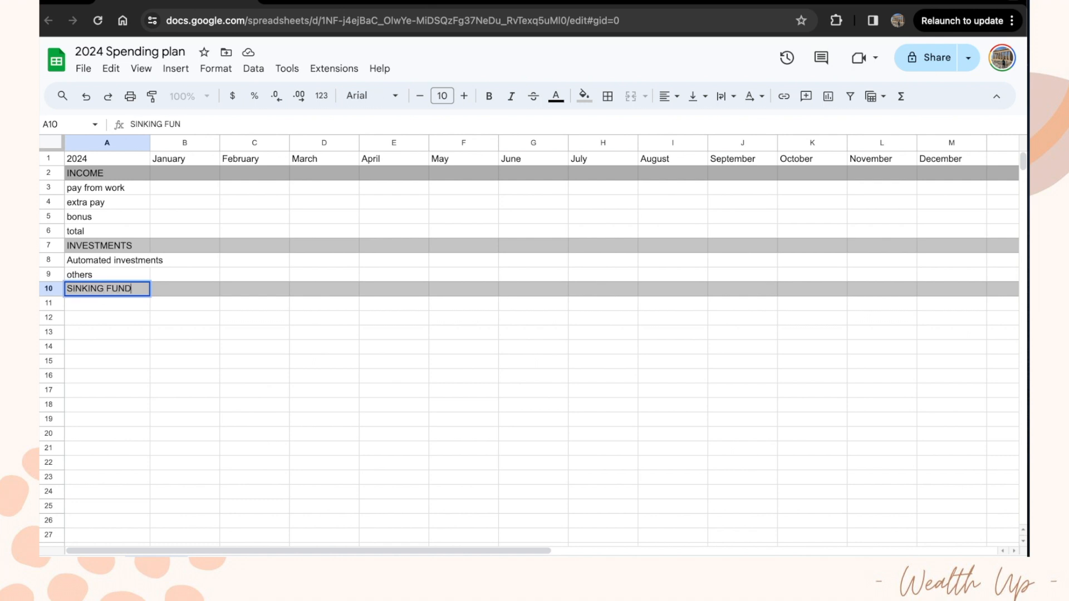
key("Return")
Step: List taxes and insurance, emergency fund and travel sinking fund in A11:A13
type("taxes and insuranc")
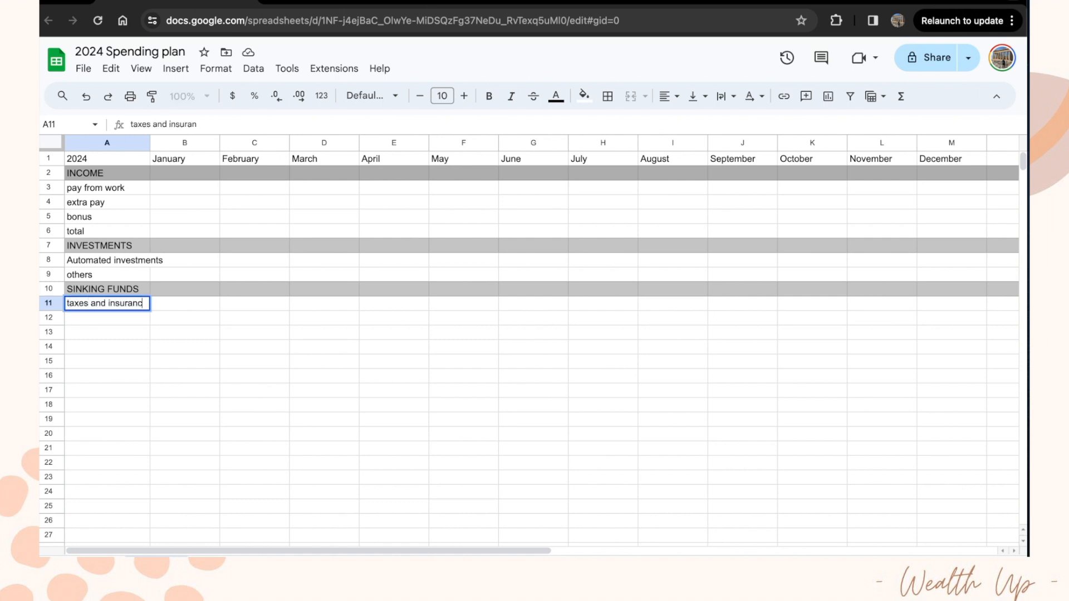
type("e")
key("Return")
type("em")
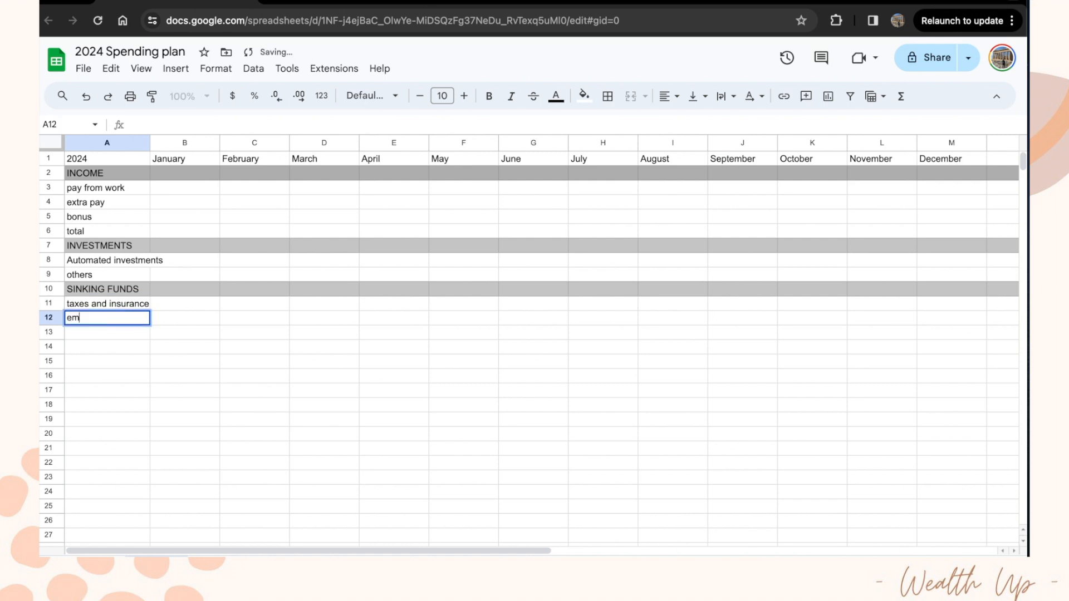
type("ergency fund")
key("Return")
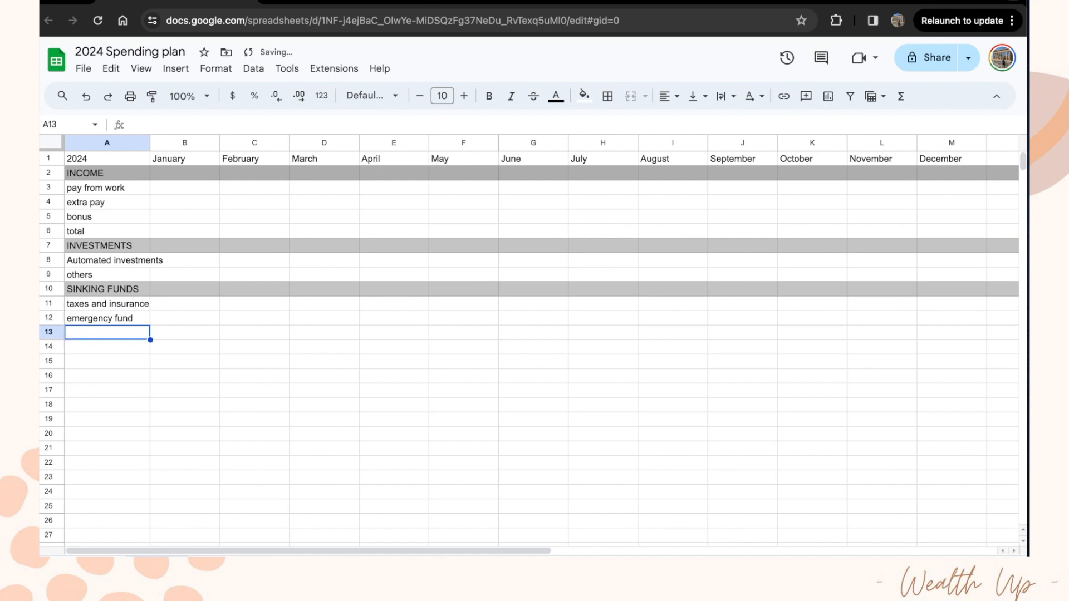
type("trav")
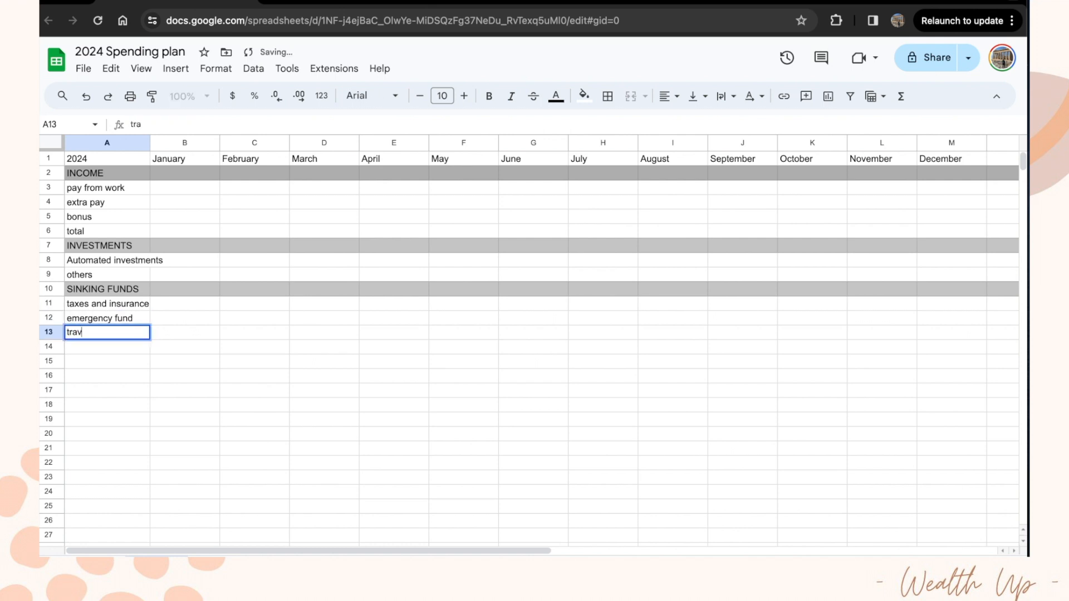
type("el sinking")
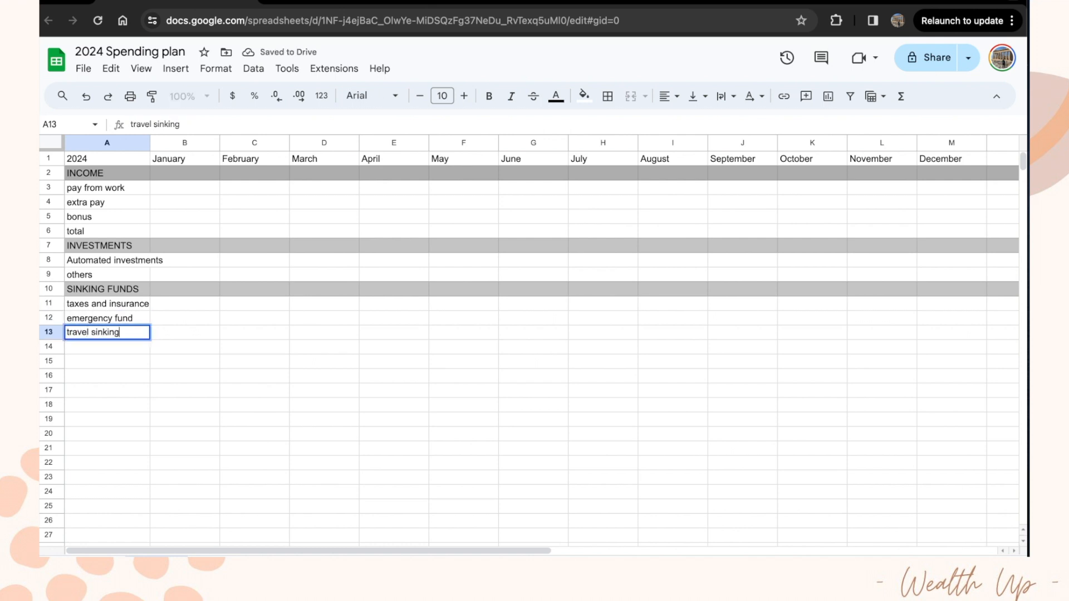
type(" fund")
key("Return")
Step: Shade row 14 grey and enter the HOUSEHOLD heading in A14
left_click(45, 343)
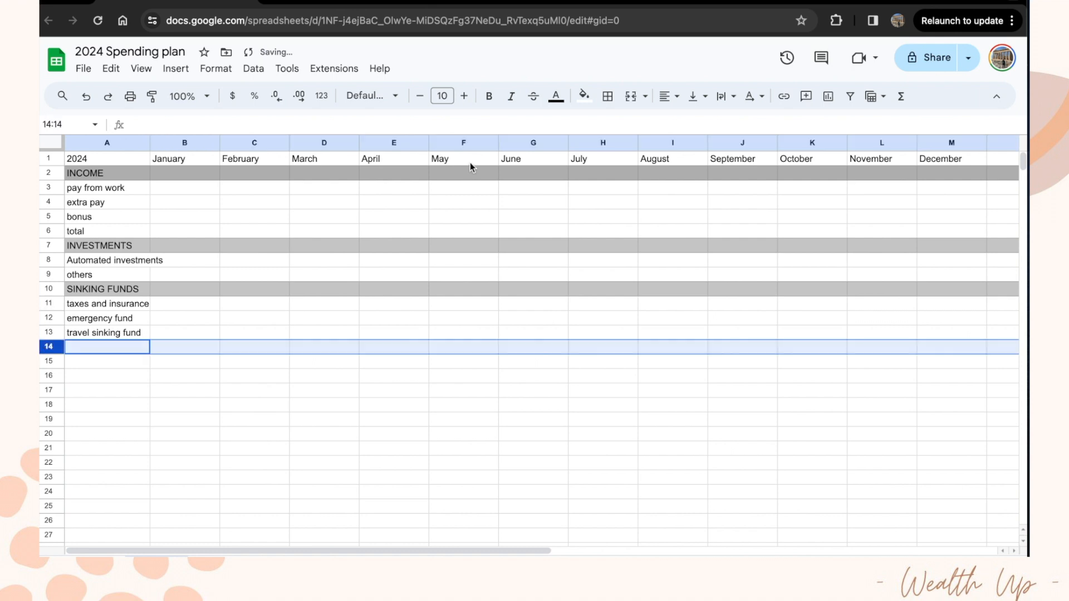
left_click(583, 96)
left_click(648, 144)
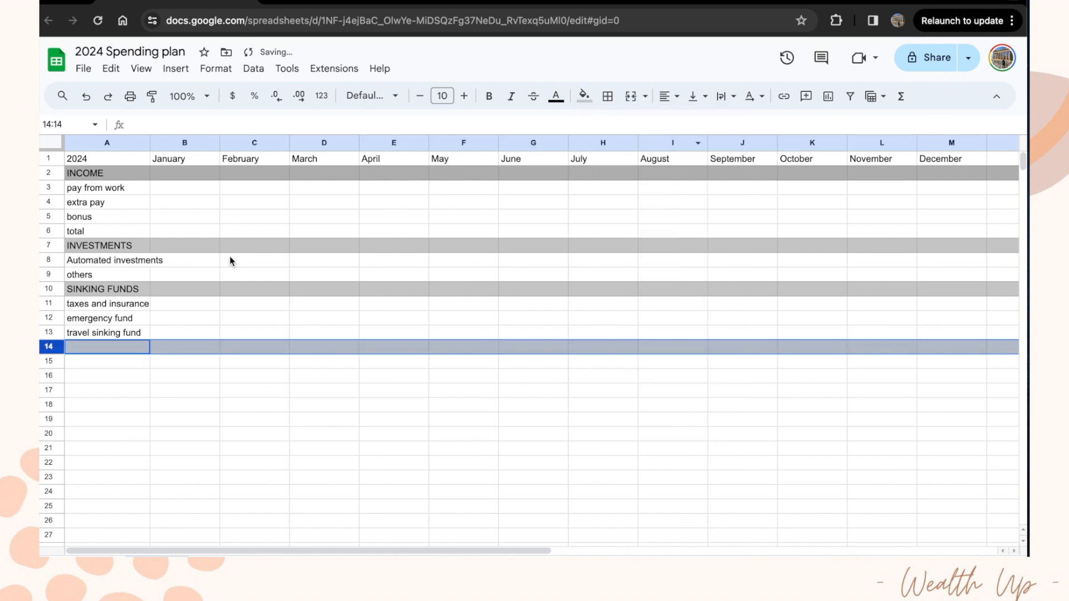
left_click(109, 342)
type("HOUSEHOLD")
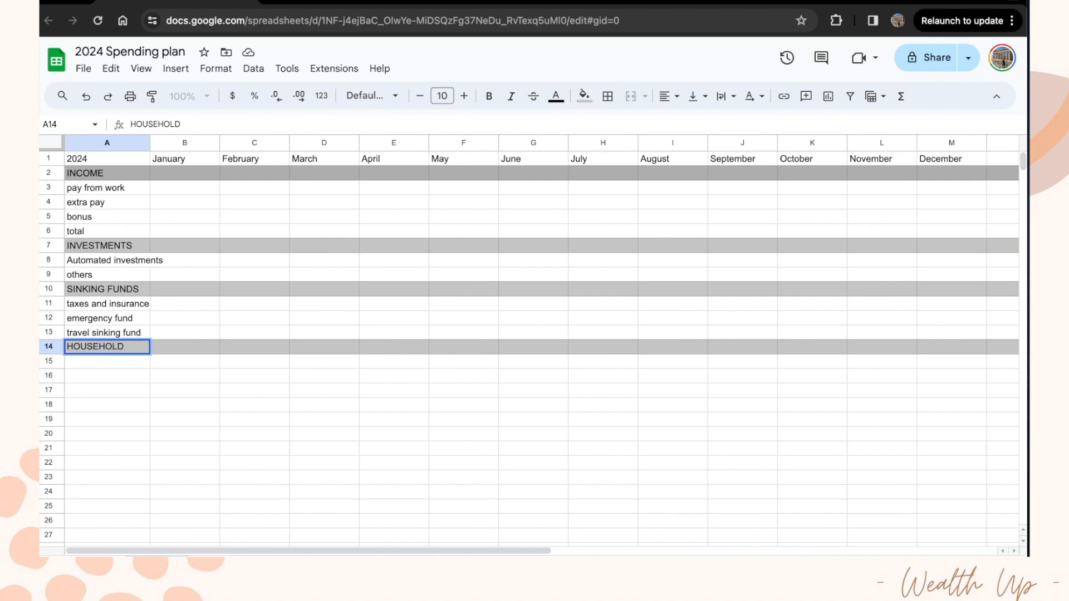
key("Return")
Step: List mortgage, electricity, gas, water, internet and student loans in A15:A20
type("mortgage")
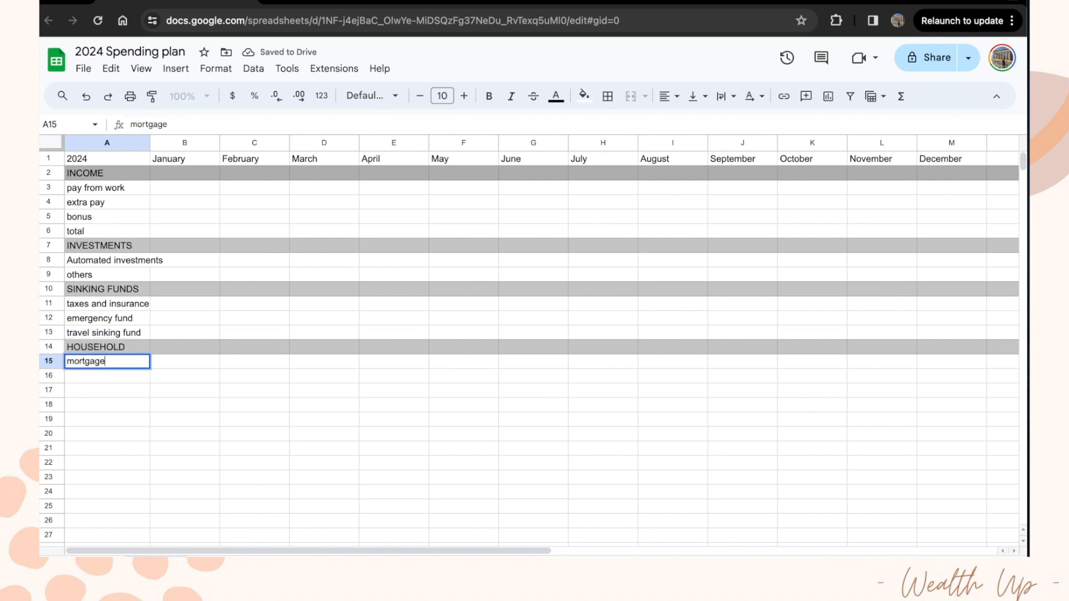
key("Return")
type("elect")
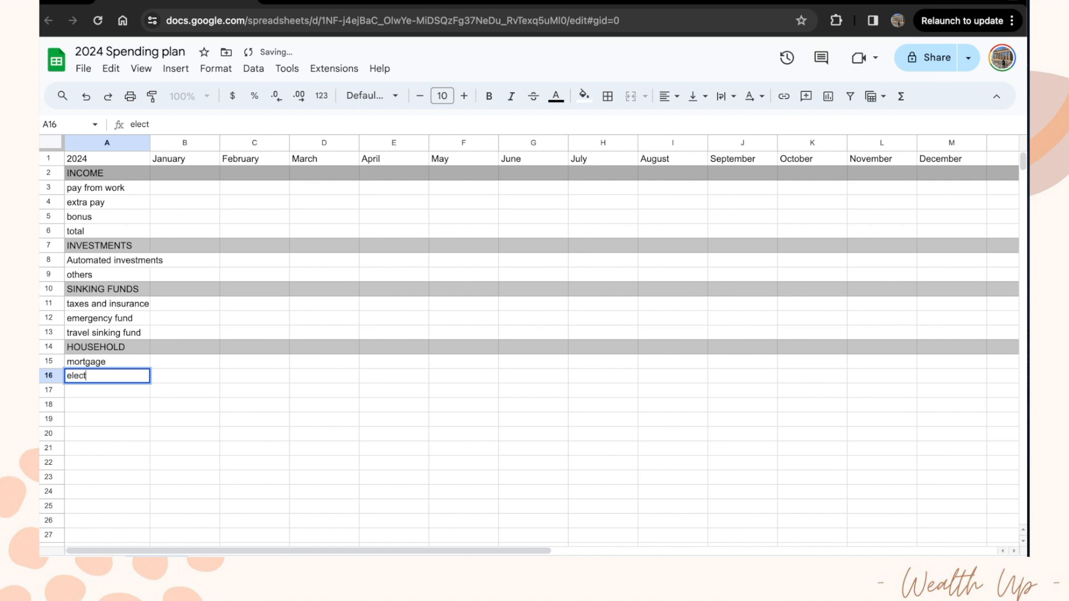
type("ricity")
key("Return")
type("gas")
key("Return")
type("water")
key("Return")
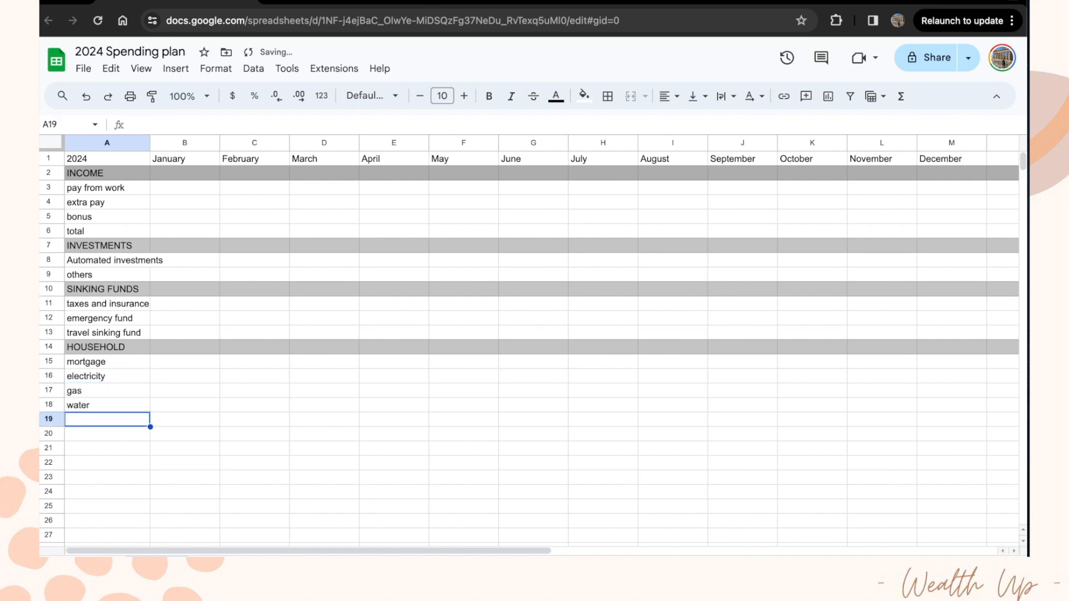
type("internet")
key("Return")
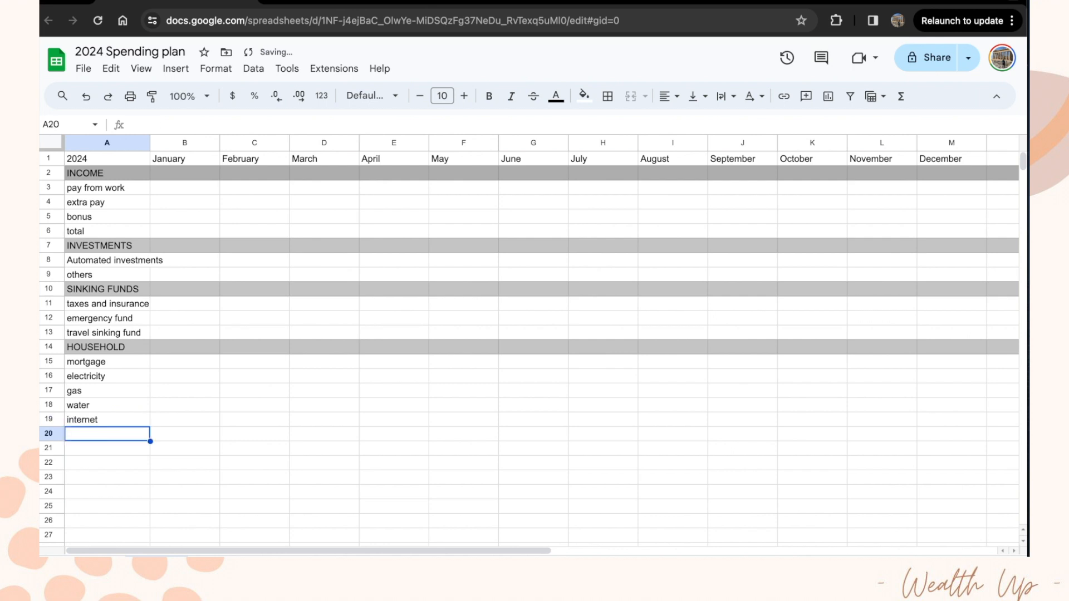
type("student loans")
key("Return")
left_click(51, 448)
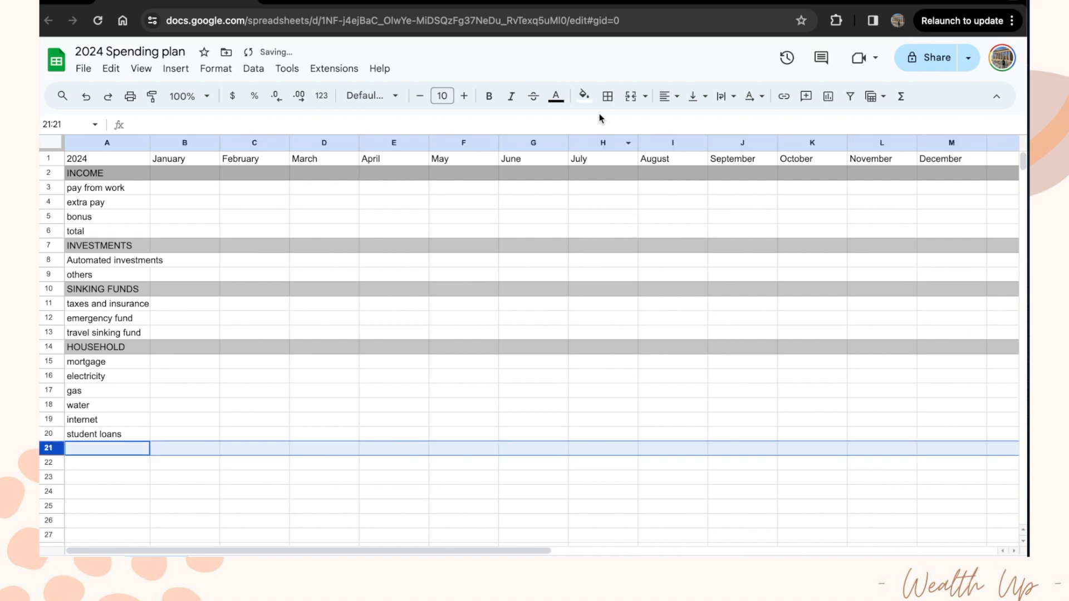
left_click(584, 96)
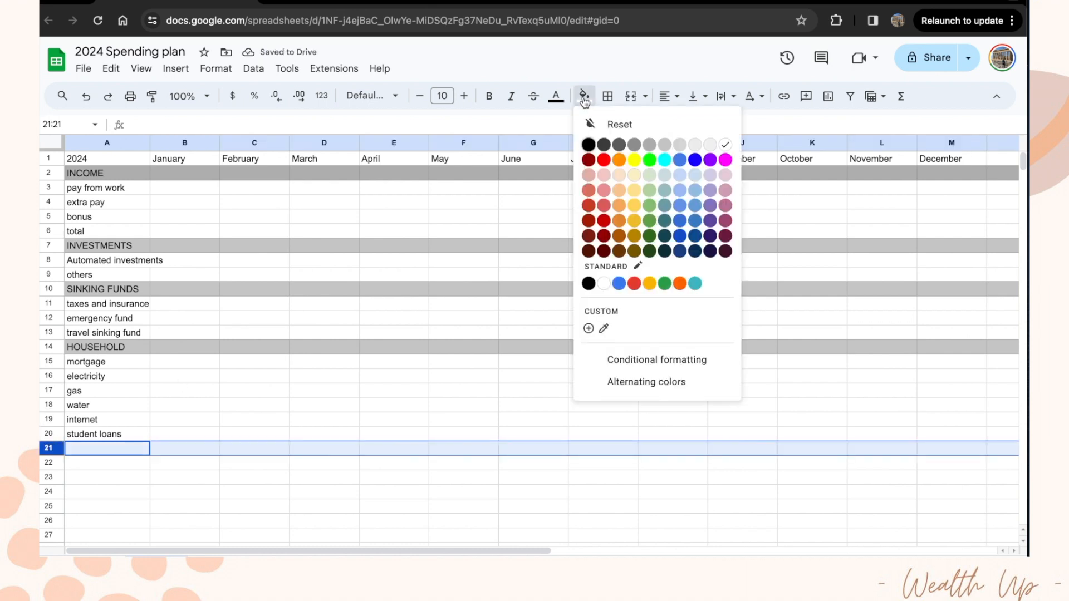
Step: Shade row 21 grey and enter the VARIABLE EXPENSES heading in A21
left_click(665, 145)
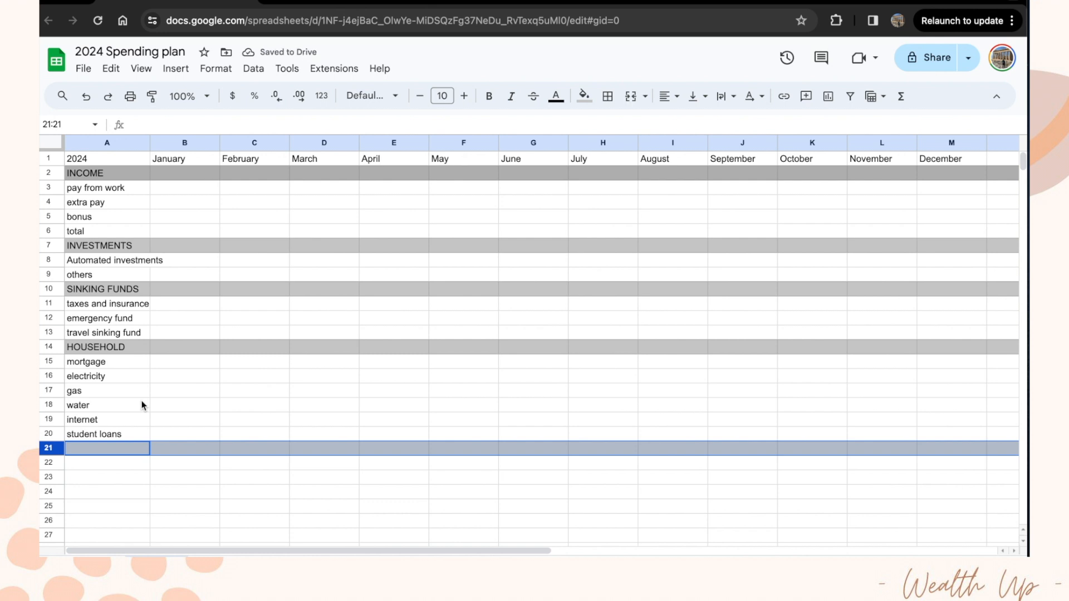
left_click(105, 452)
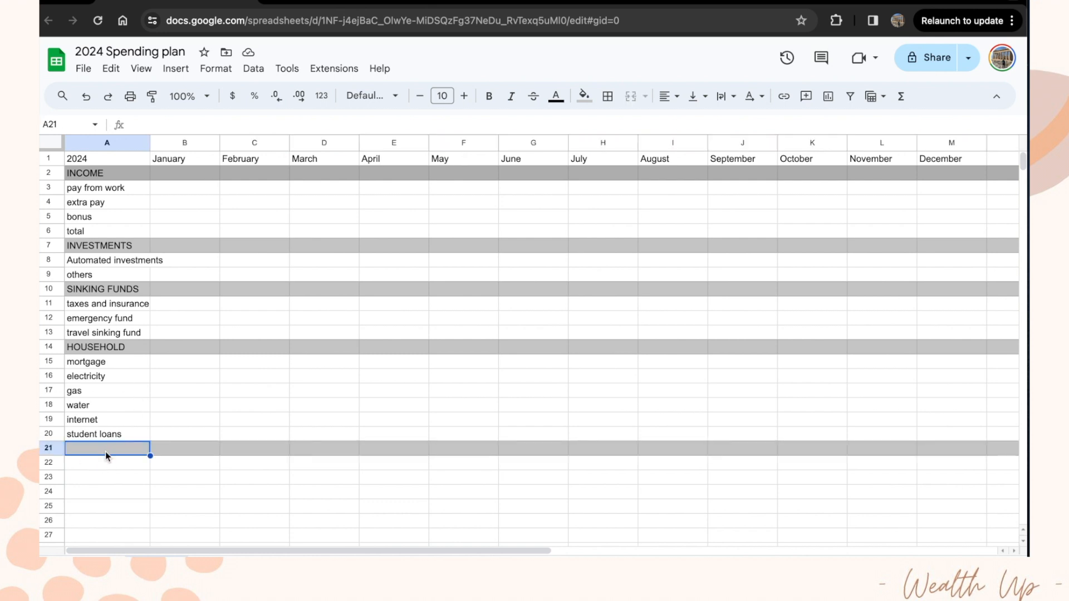
type("variable ex")
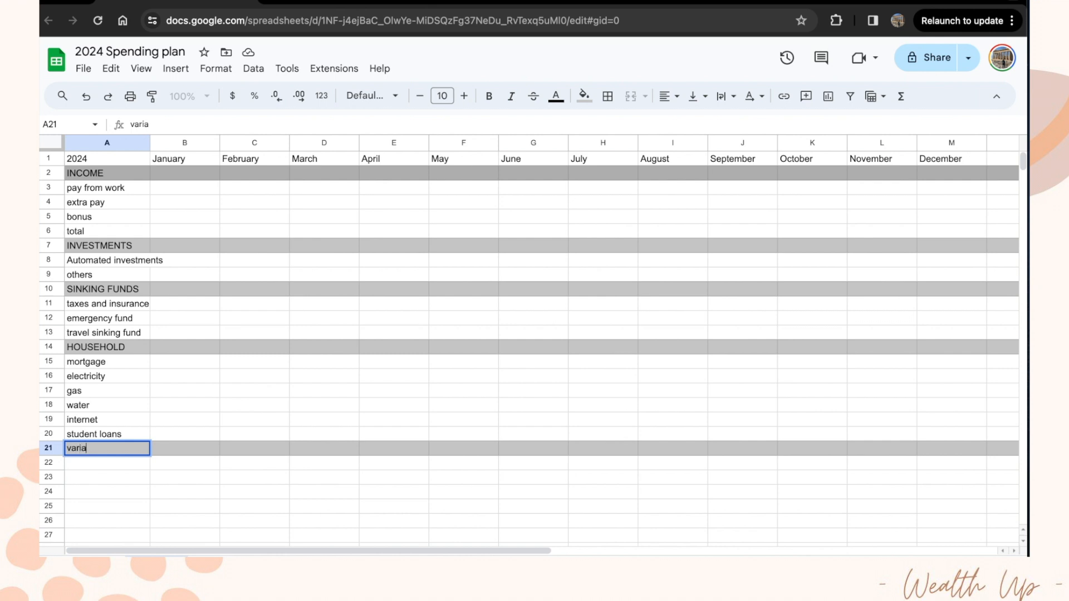
key("BackSpace")
key("BackSpace")
key("BackSpace")
key("BackSpace")
key("BackSpace")
key("BackSpace")
key("BackSpace")
key("BackSpace")
key("BackSpace")
key("BackSpace")
key("BackSpace")
type("VARIABLE EXPENSES")
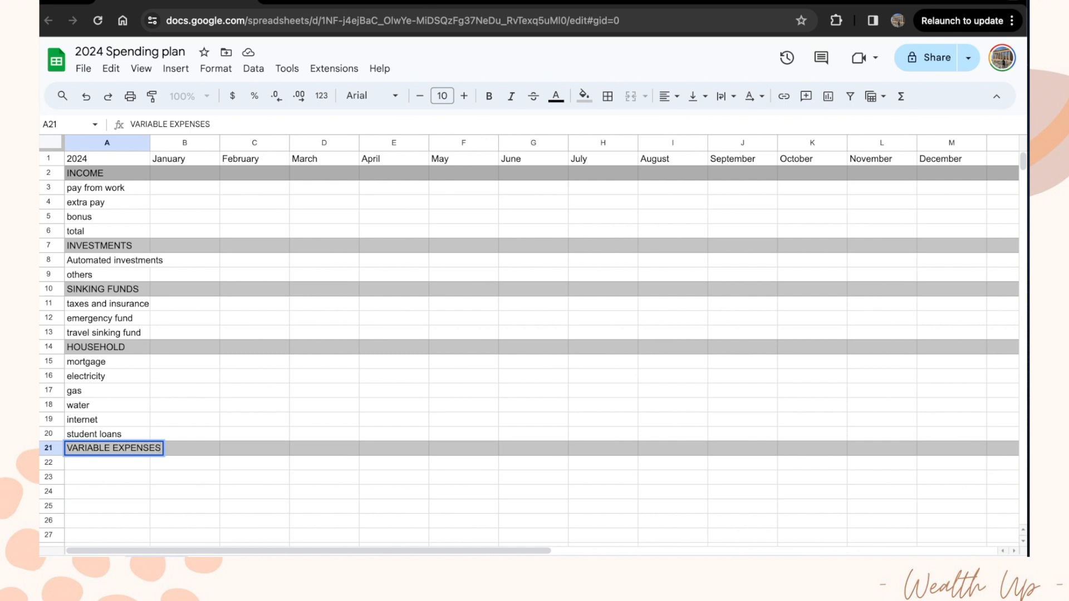
key("Return")
Step: List fun money, groceries and self care in A22:A24
type("f")
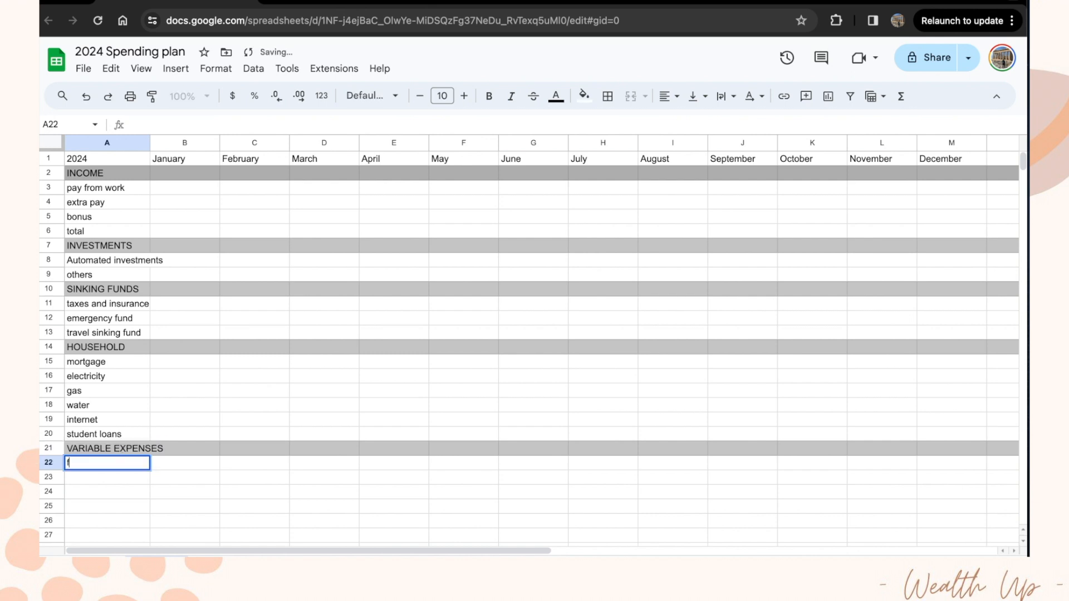
type("un money")
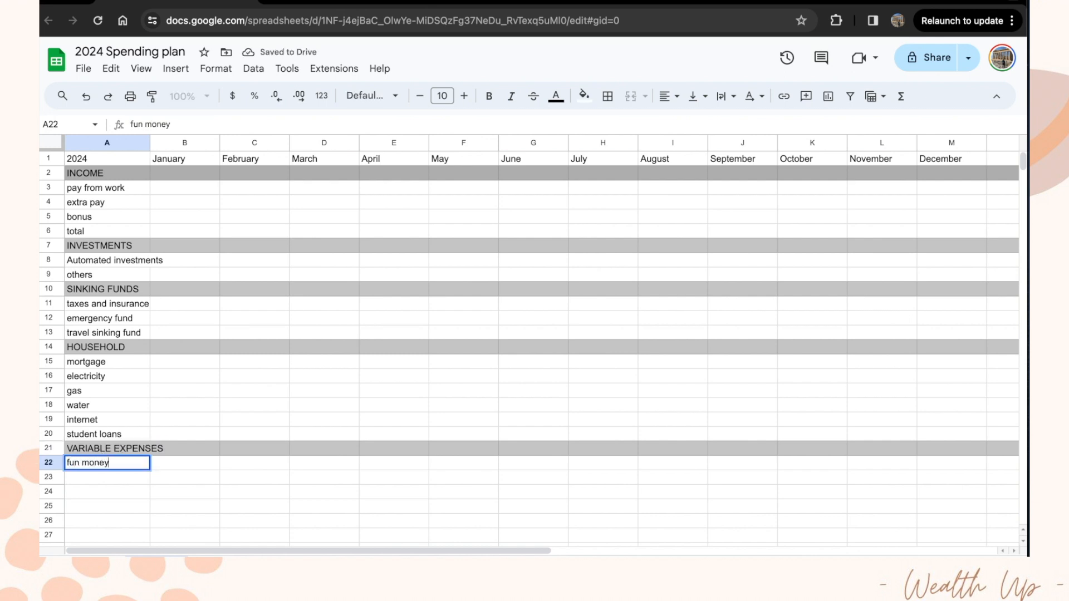
key("Return")
type("groceries")
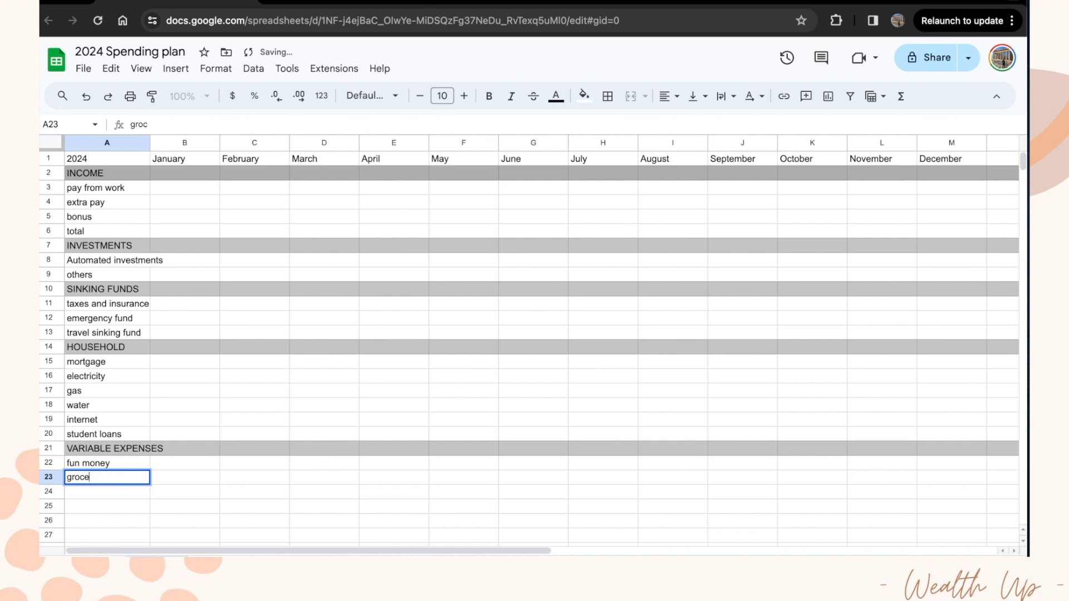
key("Return")
type("self")
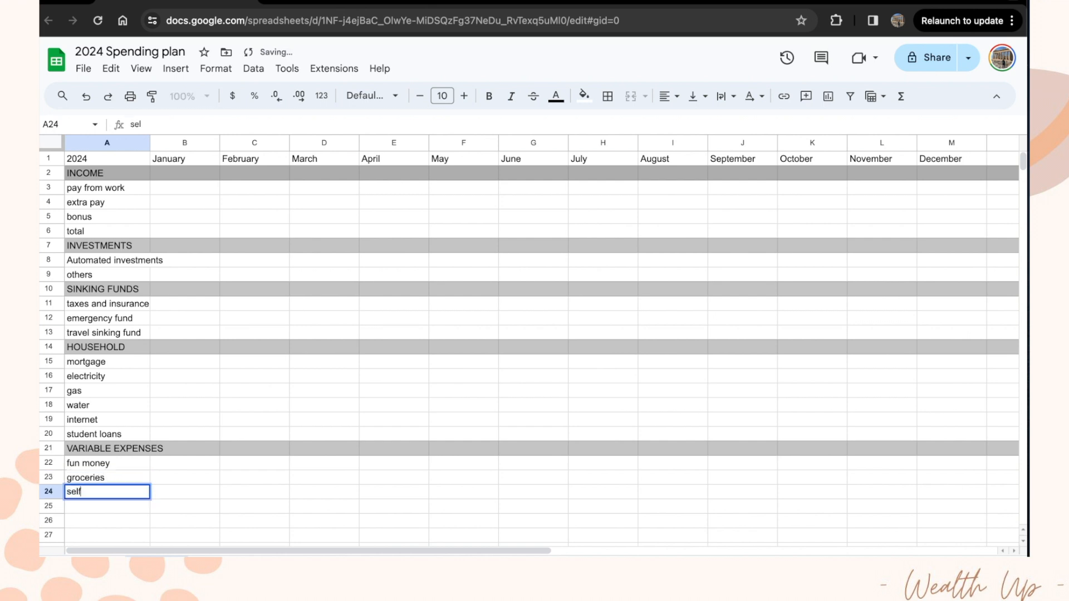
type(" care")
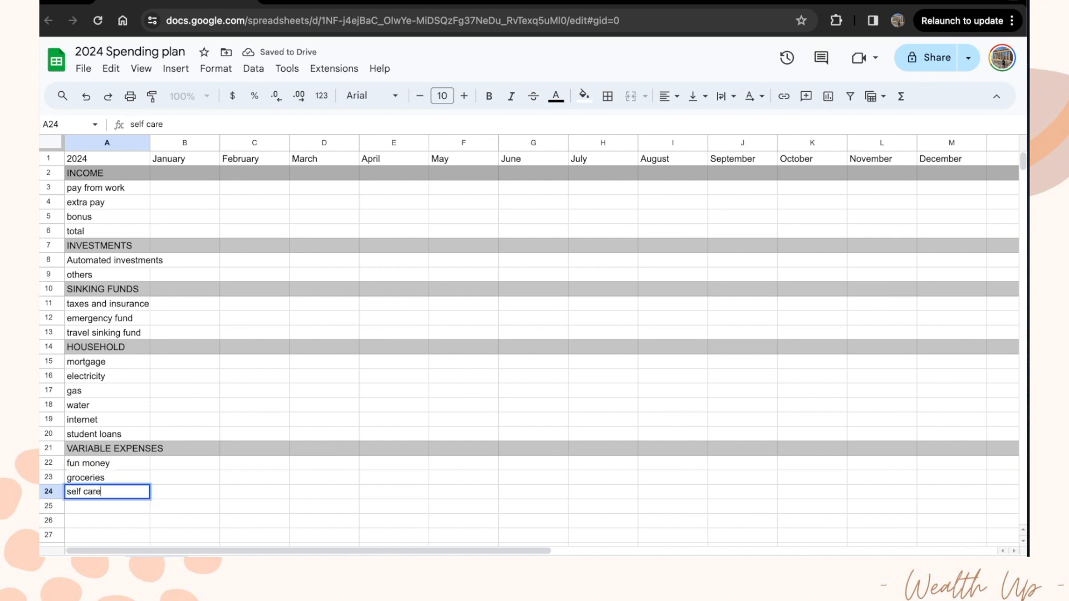
key("Return")
Step: Shade row 25 grey and label it TOTAL in A25
left_click(54, 506)
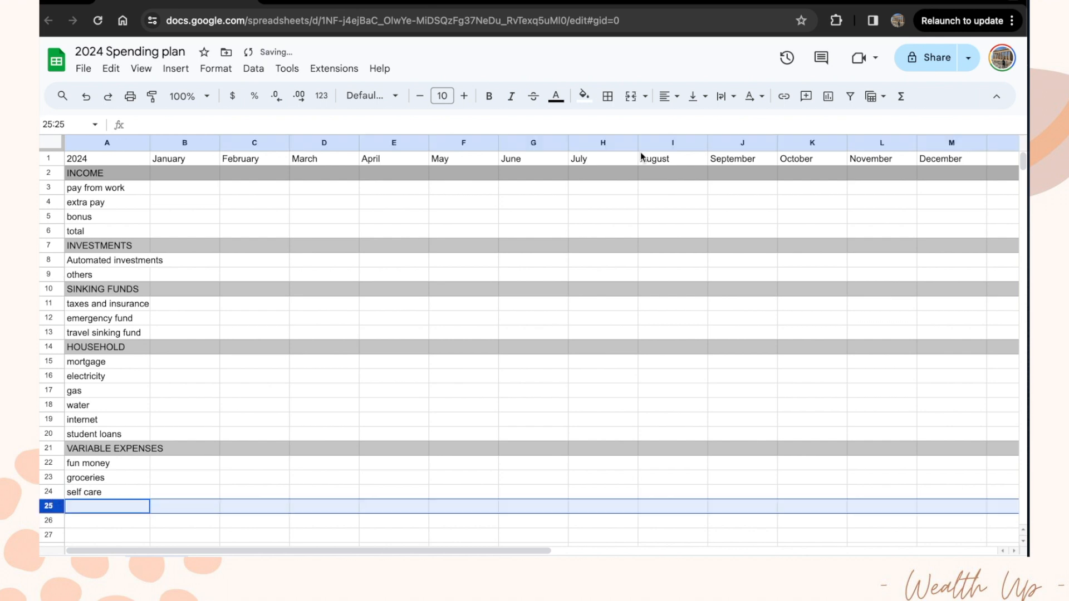
left_click(583, 95)
left_click(665, 146)
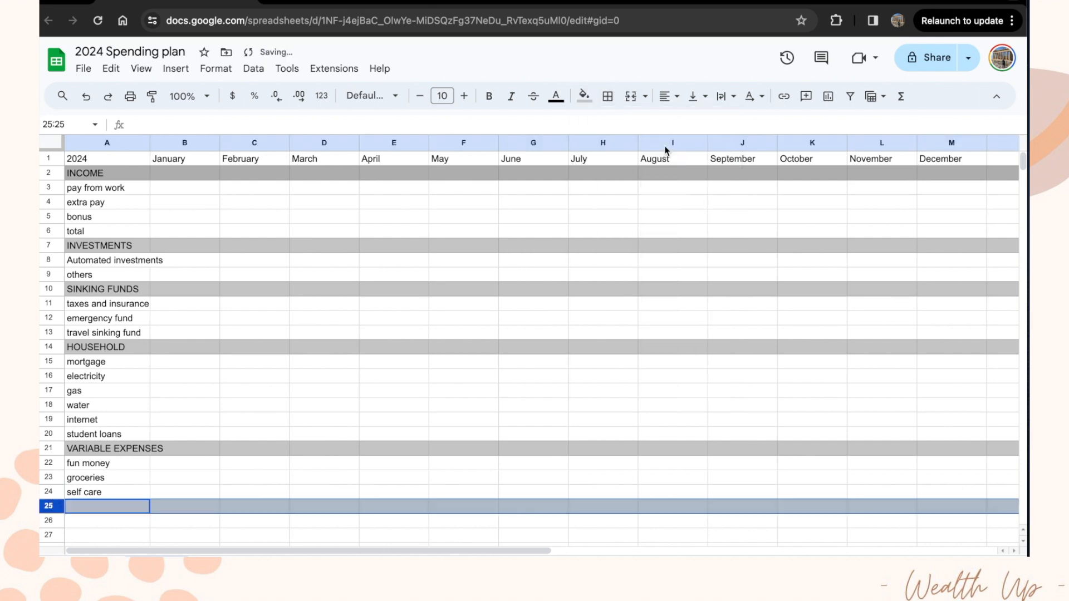
left_click(111, 507)
type("TOTAL")
key("Return")
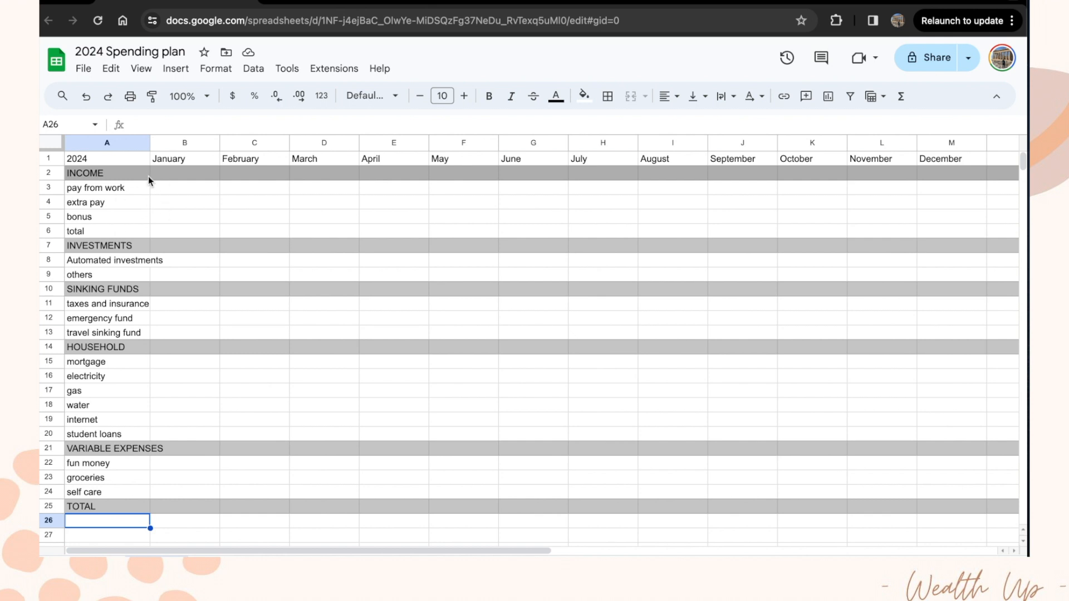
Step: Drag column A's border wider so all category labels fit
left_click_drag(149, 143, 173, 142)
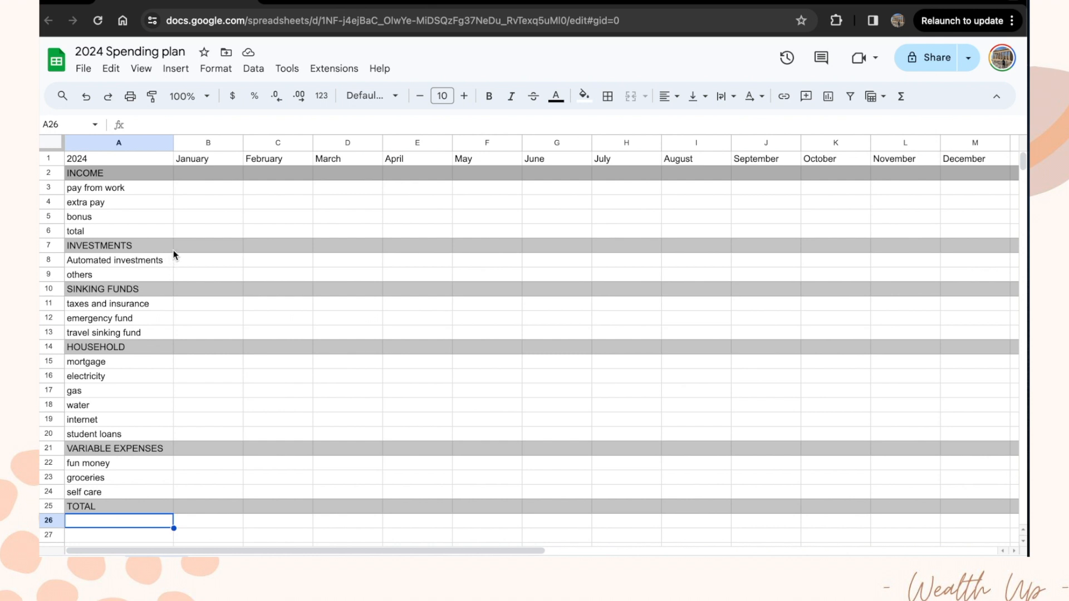
left_click(195, 188)
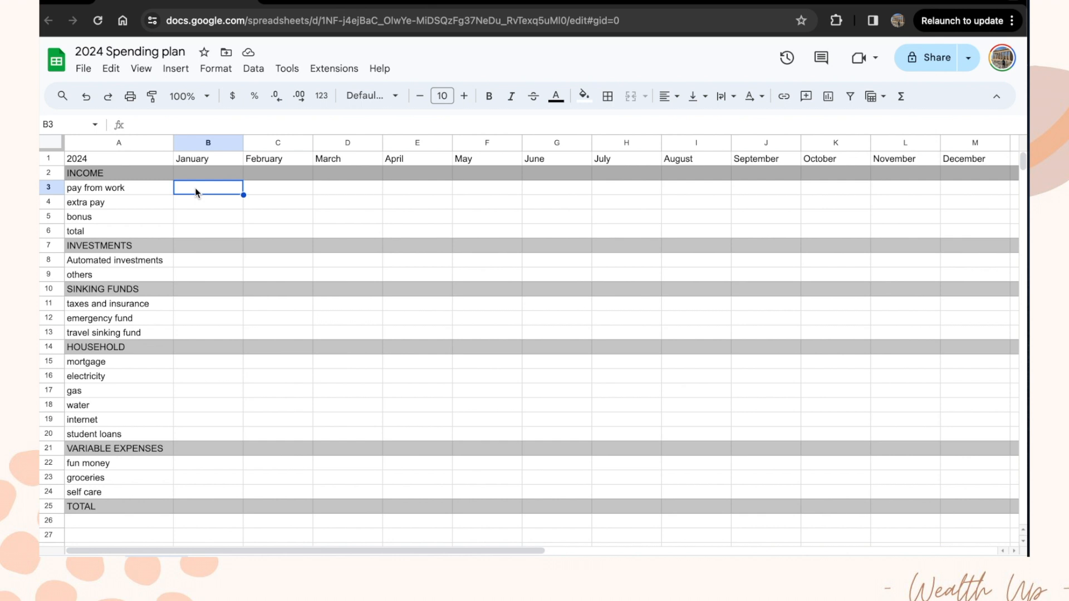
Step: Enter 6500 as January's pay from work in B3, formatted as $6,500.00
type("6500")
key("Return")
key("Up")
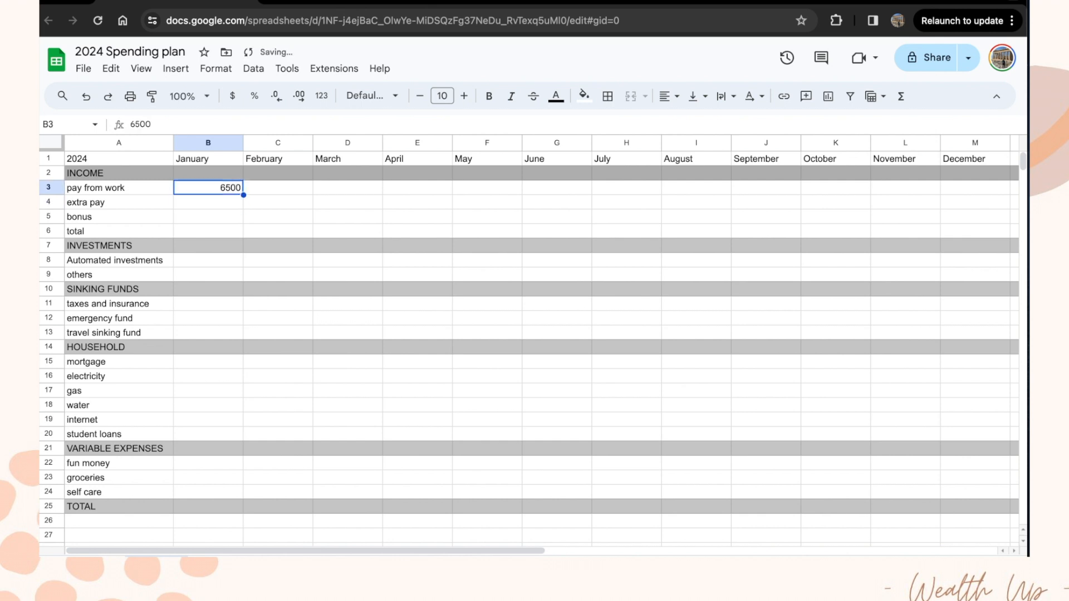
left_click(232, 97)
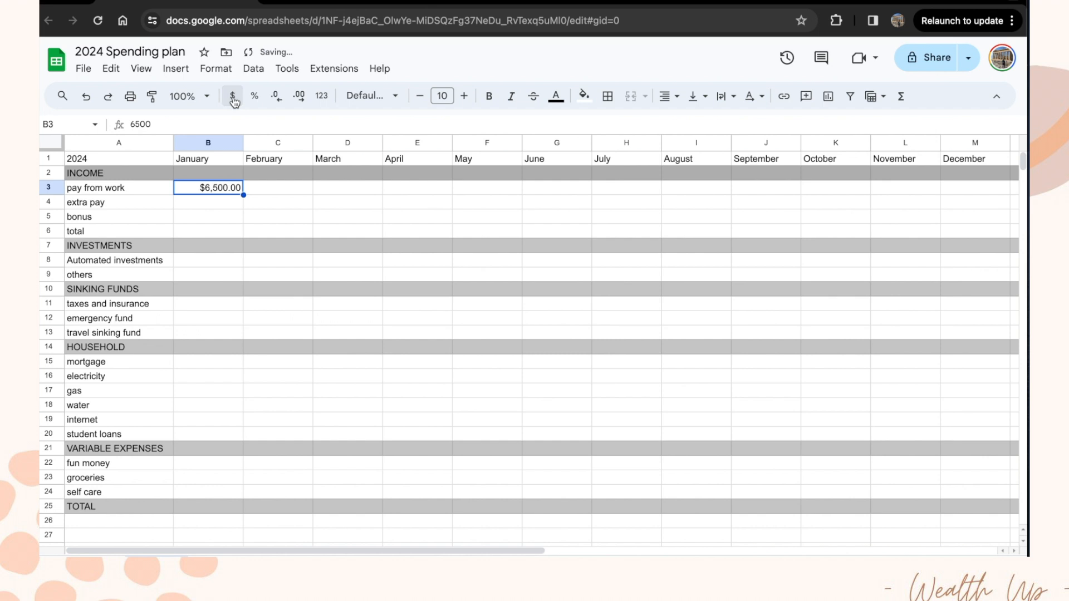
Step: Center-align the contents of the January column B
left_click(671, 99)
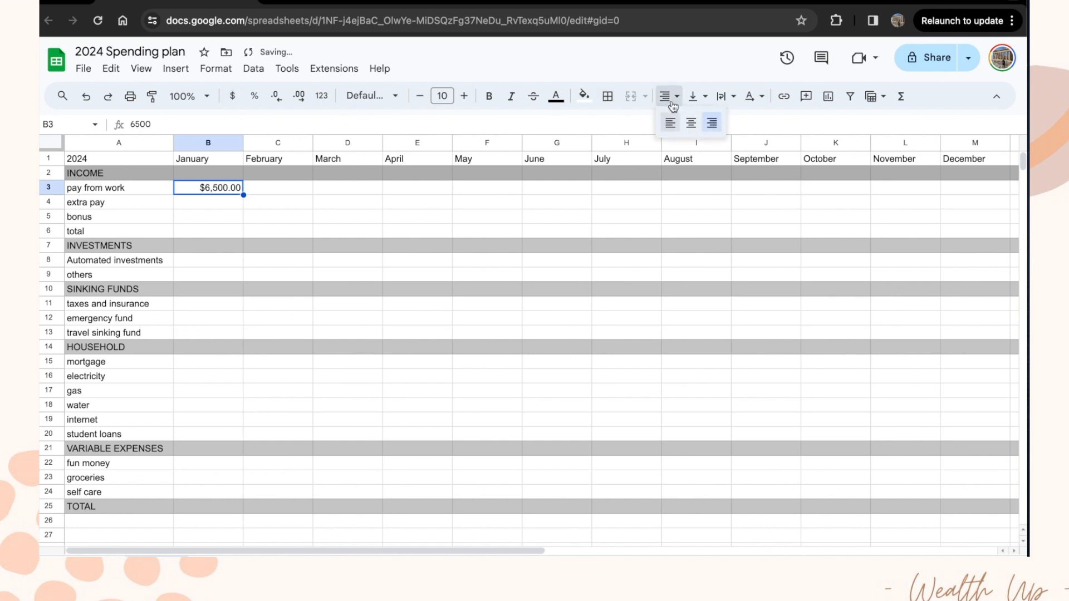
left_click(690, 122)
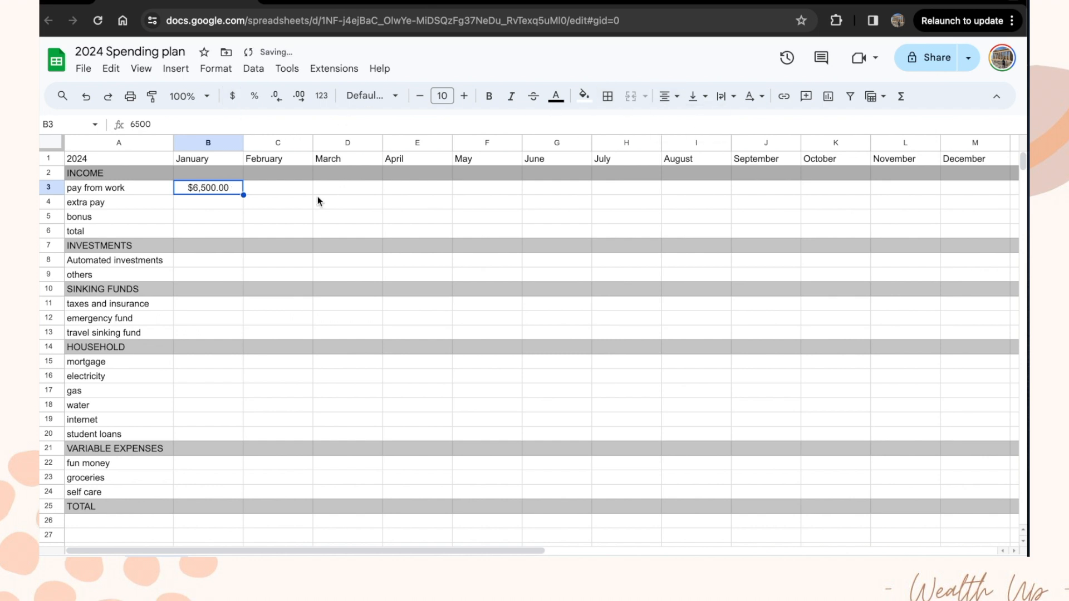
left_click(214, 142)
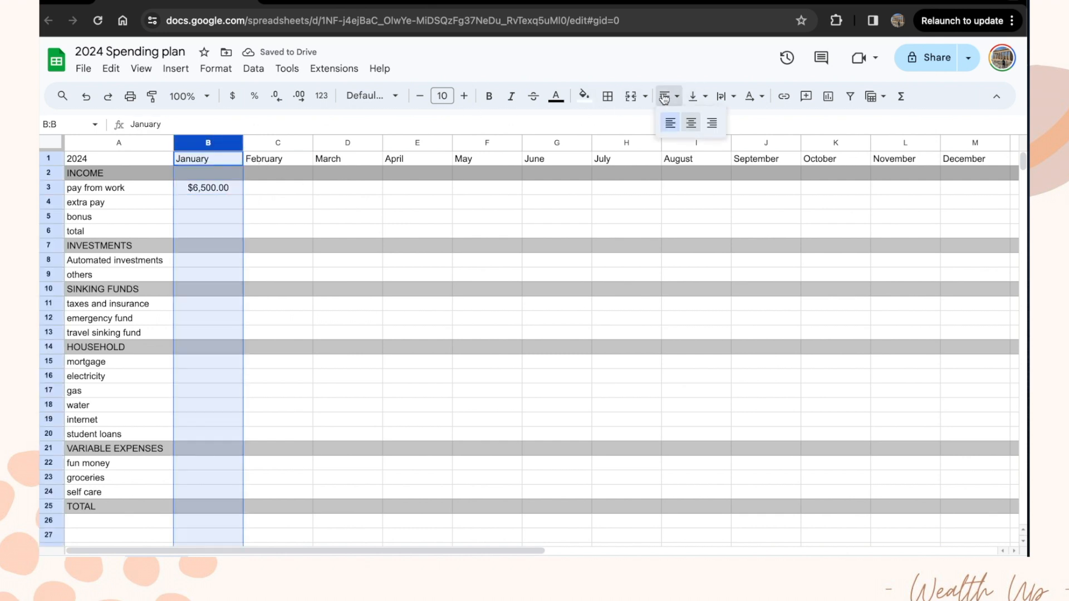
left_click(691, 123)
left_click(248, 233)
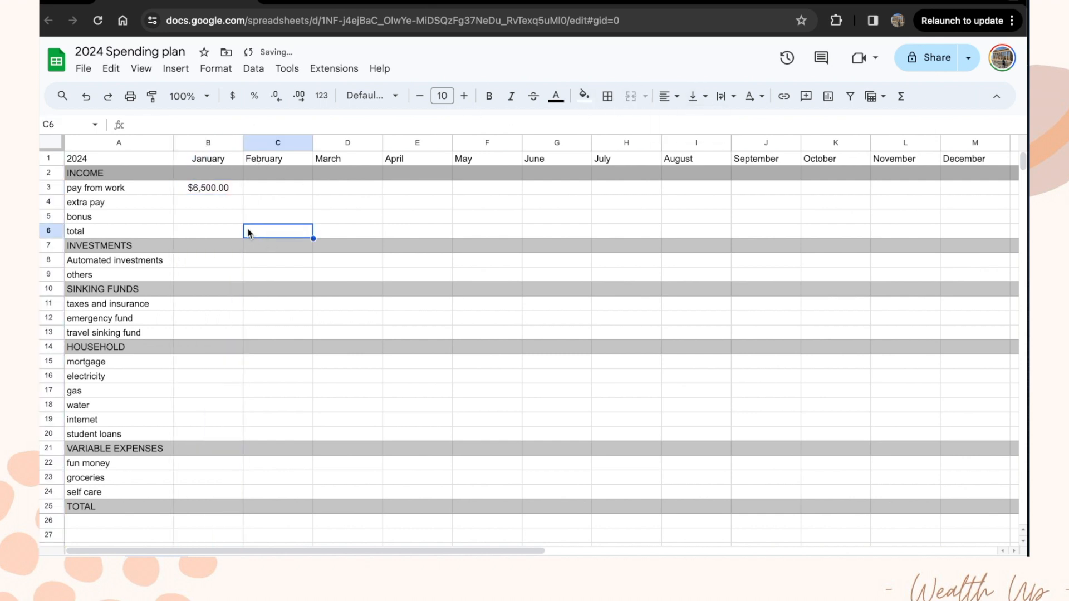
left_click(214, 189)
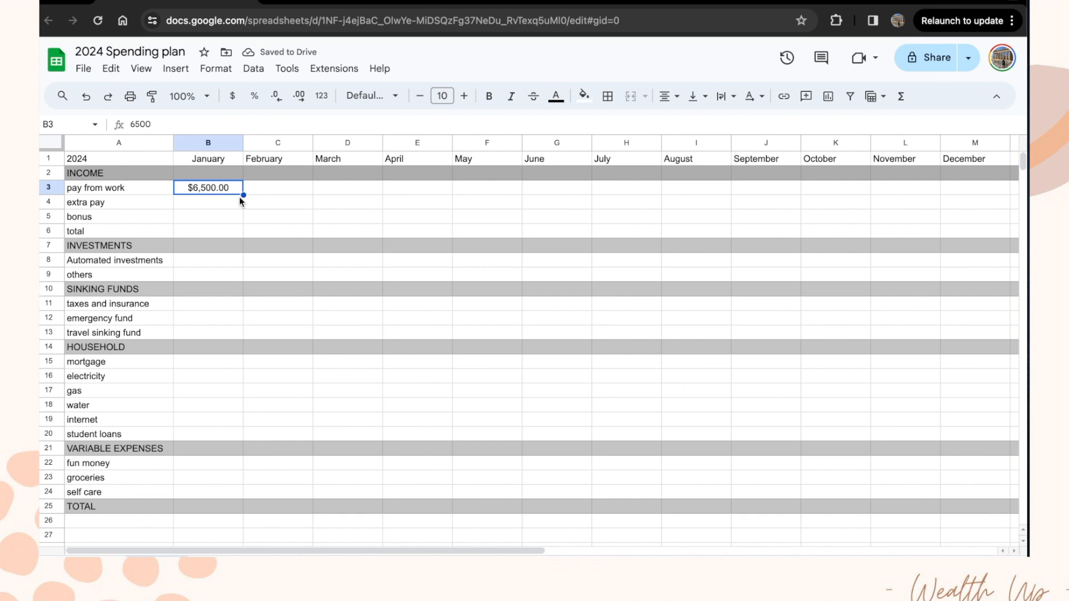
left_click(208, 205)
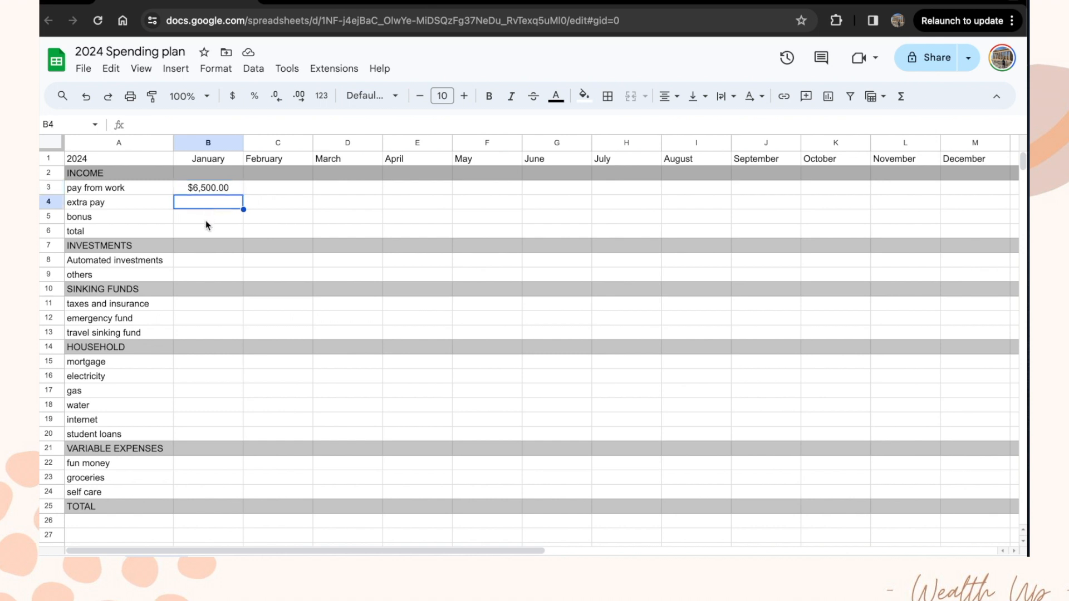
Step: Enter =SUM(B3:B5) in B6 so January's income total shows $6,500.00
left_click(205, 219)
left_click(205, 230)
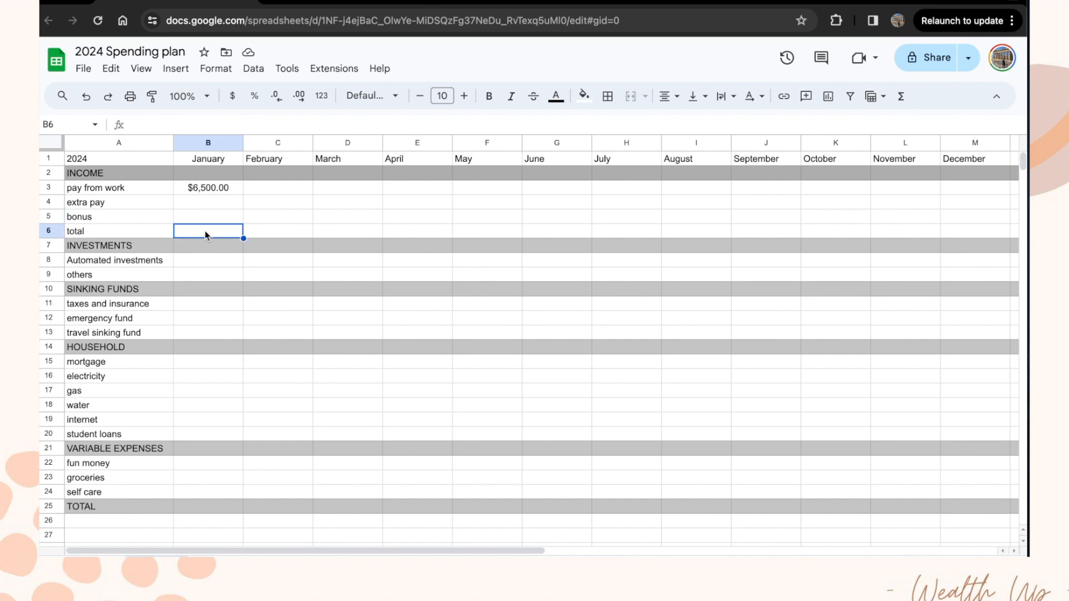
type("=")
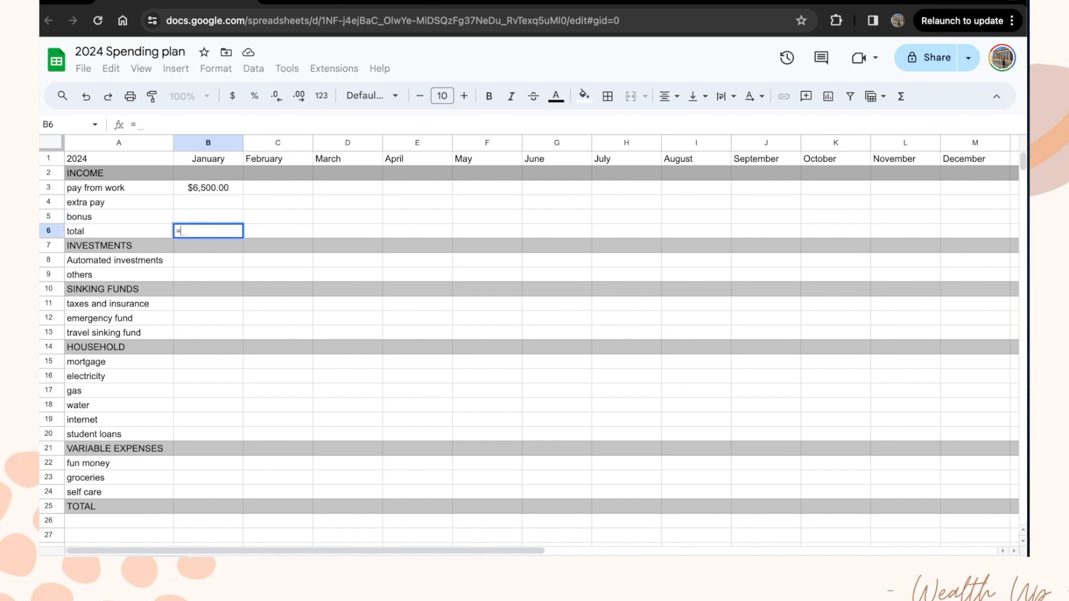
type("SUM(")
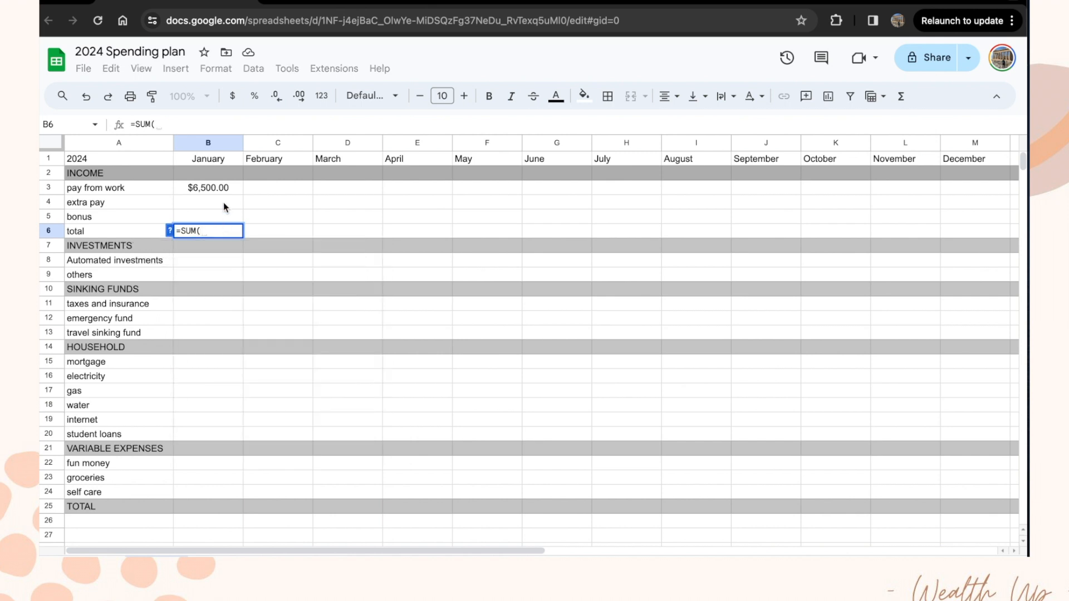
left_click_drag(220, 194, 218, 218)
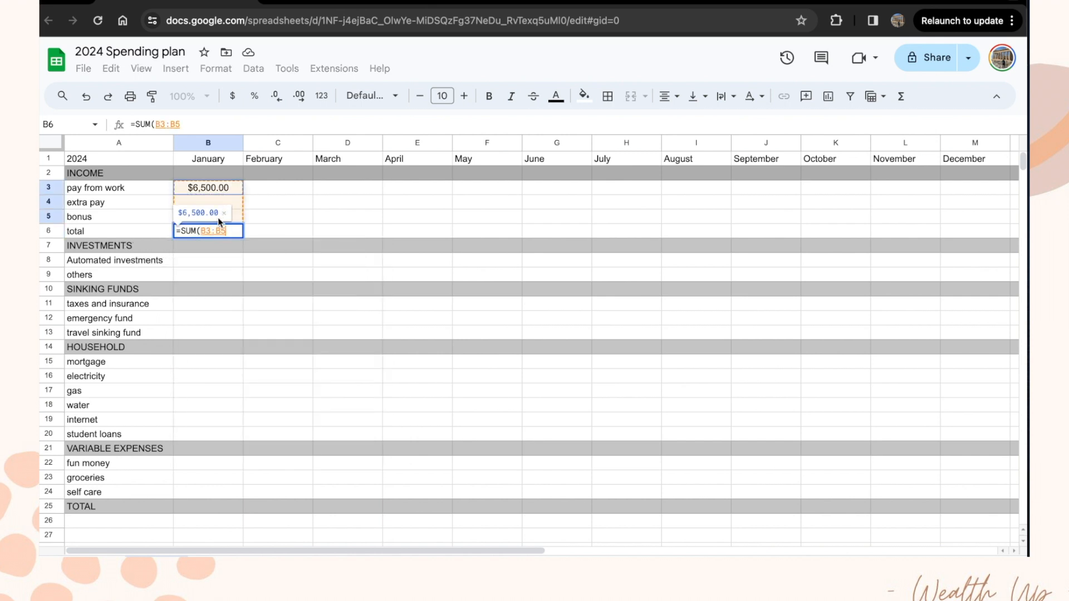
type(")")
key("Return")
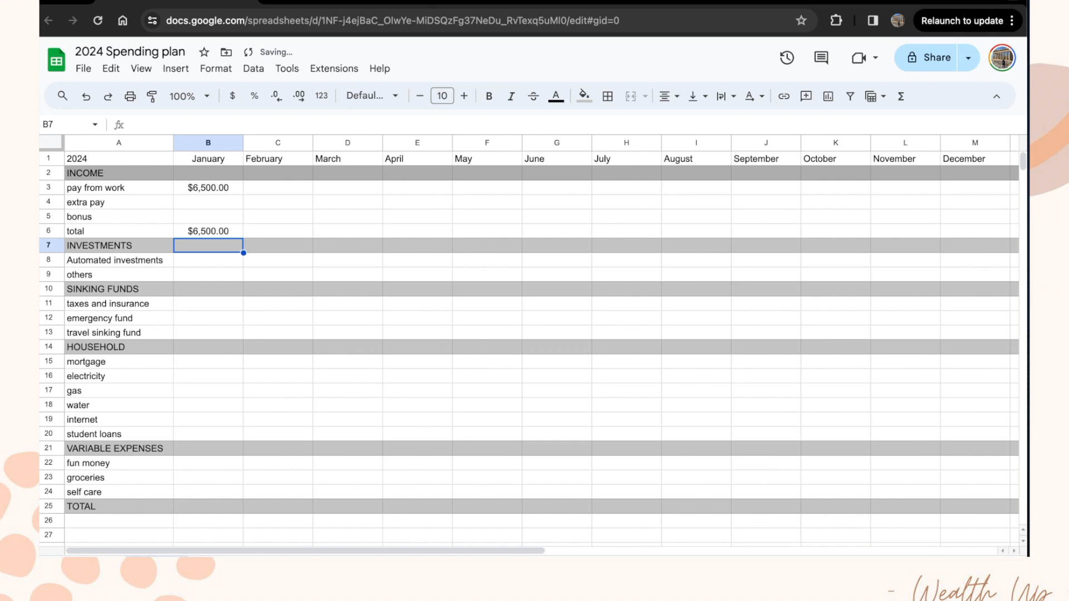
left_click(220, 231)
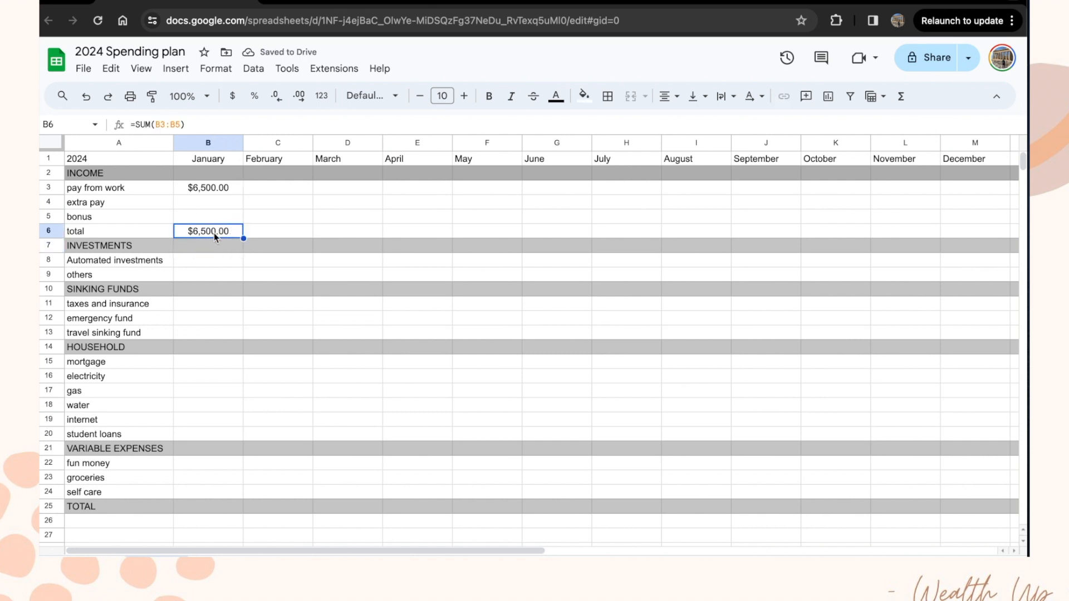
Step: Enter 1500 for January automated investments and format B3:B25 as currency
left_click(217, 262)
type("1500")
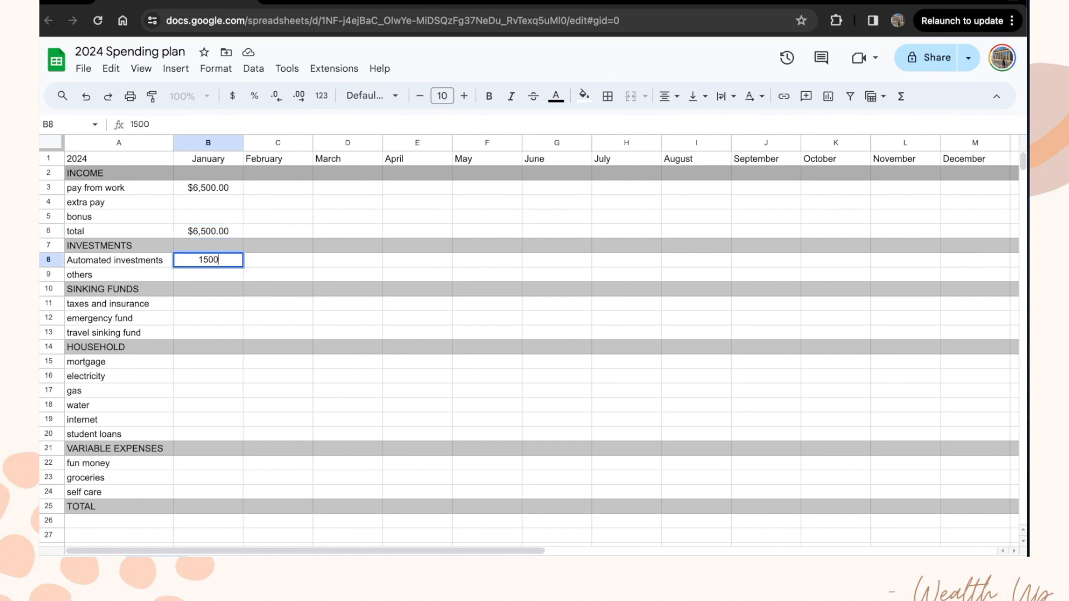
key("Return")
key("Up")
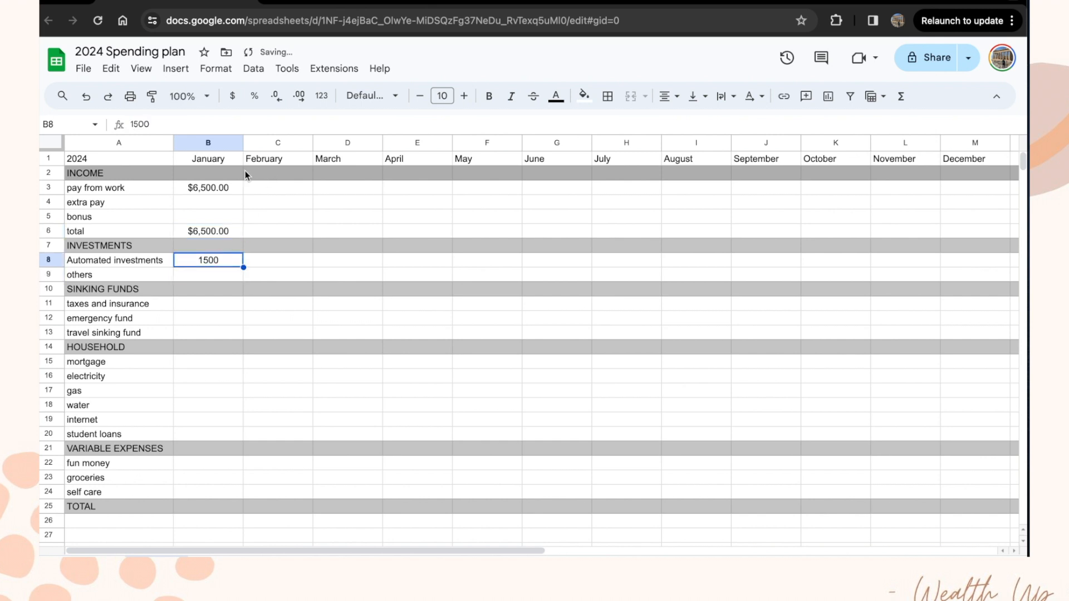
left_click_drag(217, 186, 209, 501)
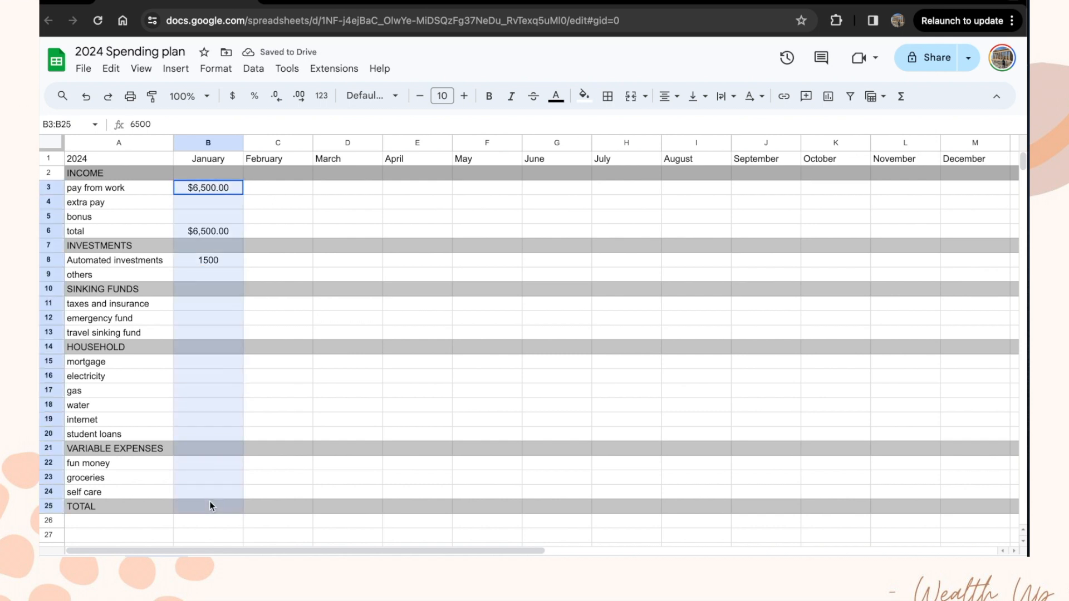
left_click(232, 96)
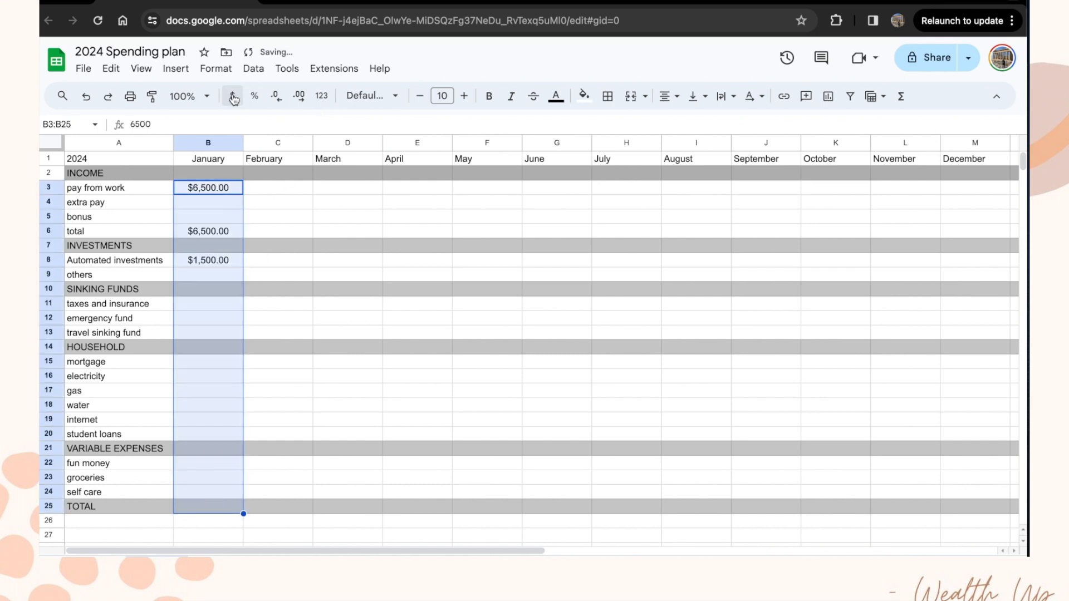
Step: Enter January sinking funds: taxes and insurance 500, emergency fund 1000, travel 1000 (fixing 10000)
left_click(219, 271)
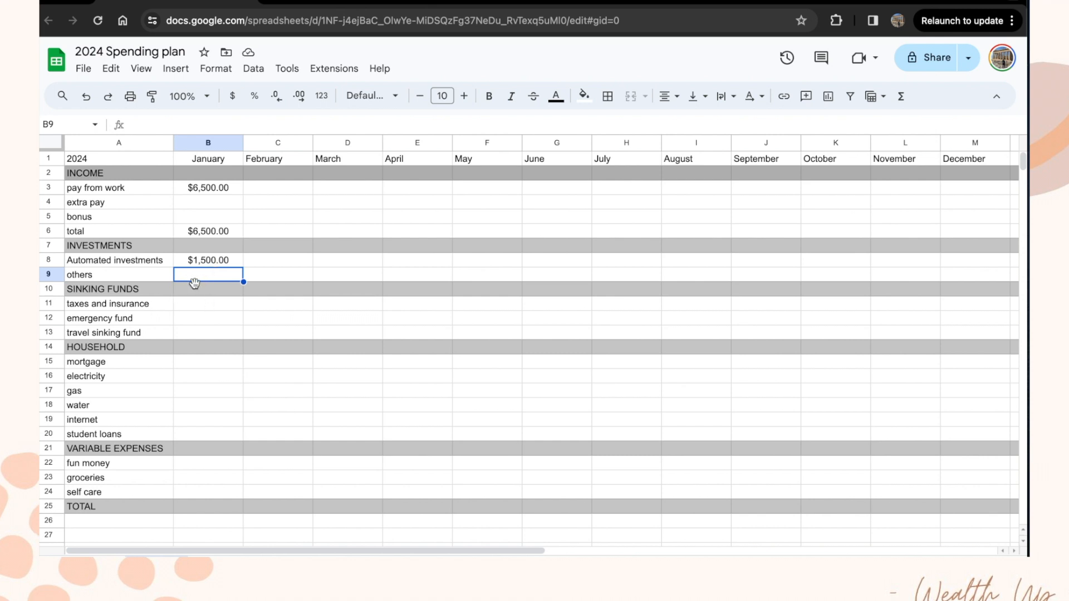
left_click(213, 308)
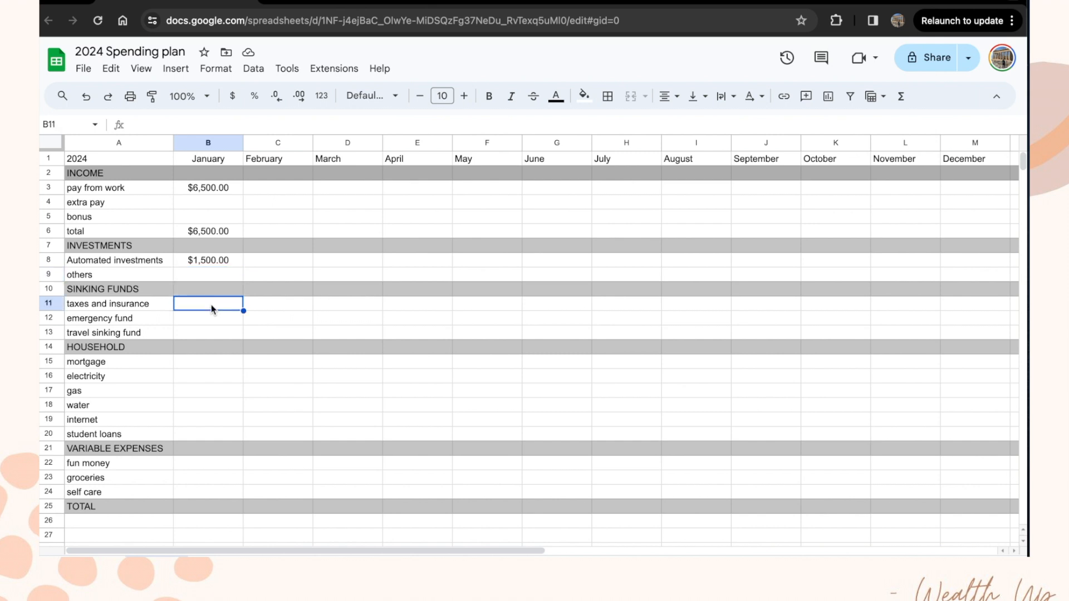
type("500")
key("Return")
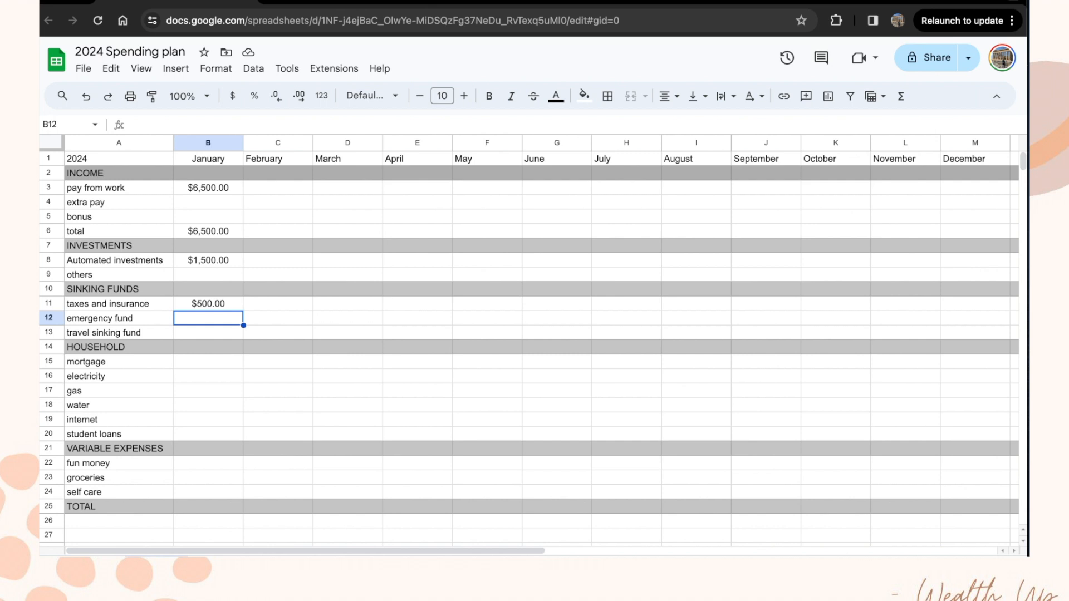
type("1000")
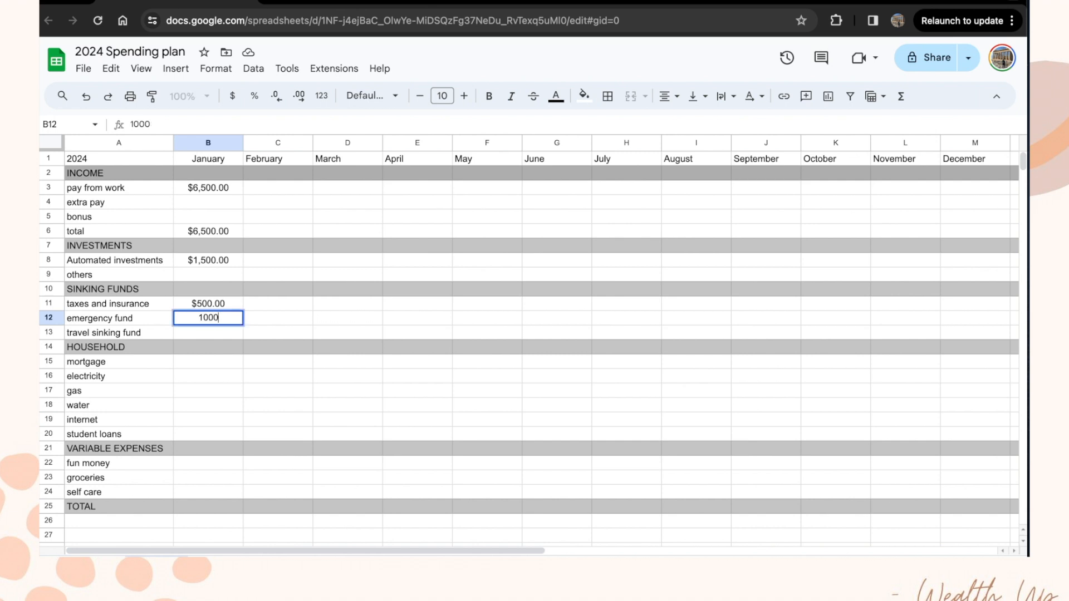
key("Return")
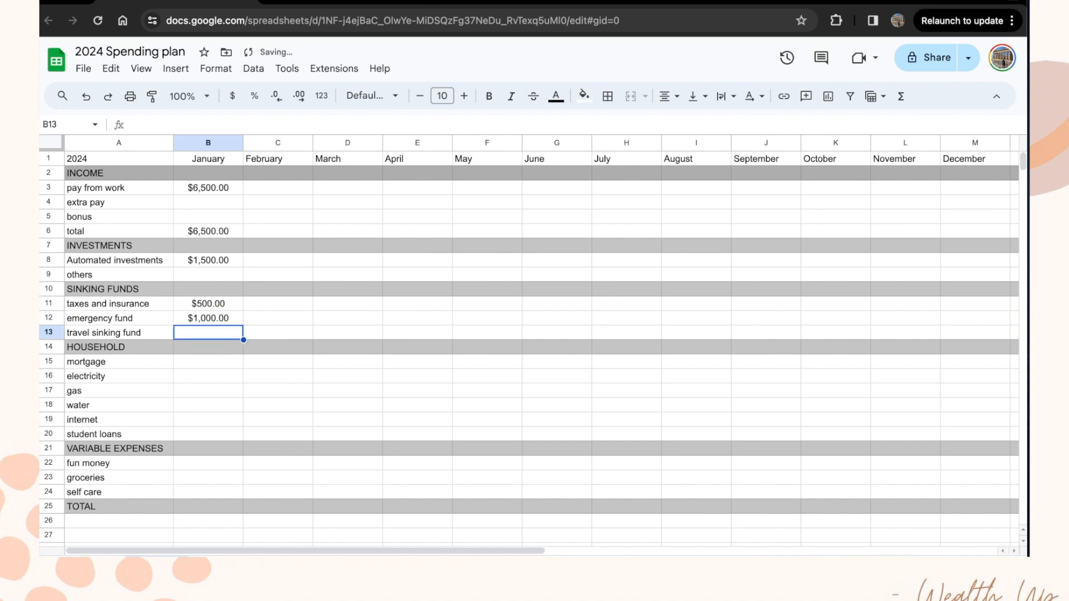
type("10000")
key("Return")
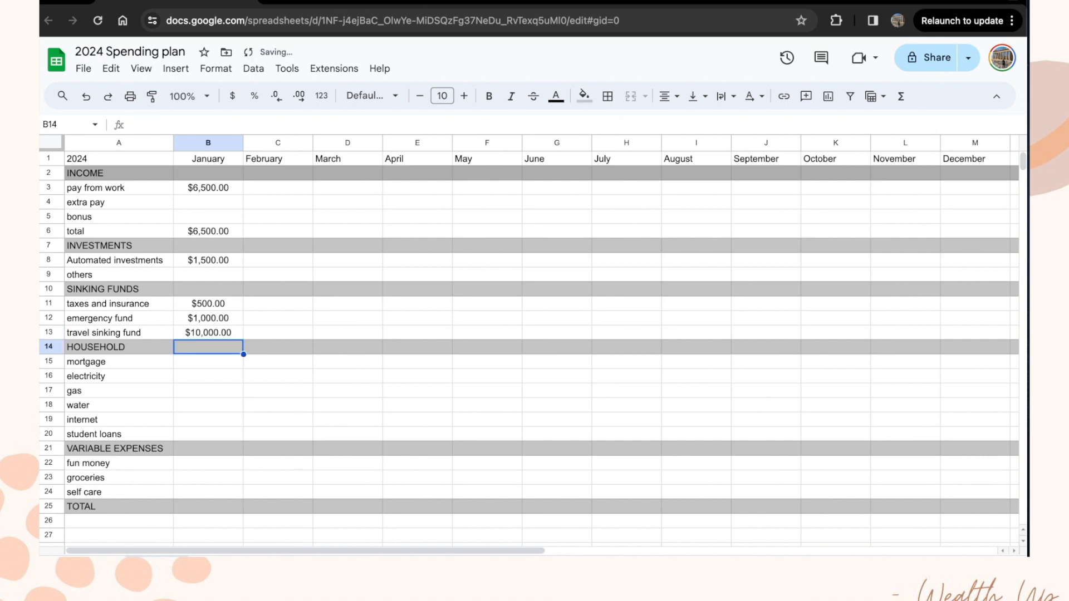
key("Up")
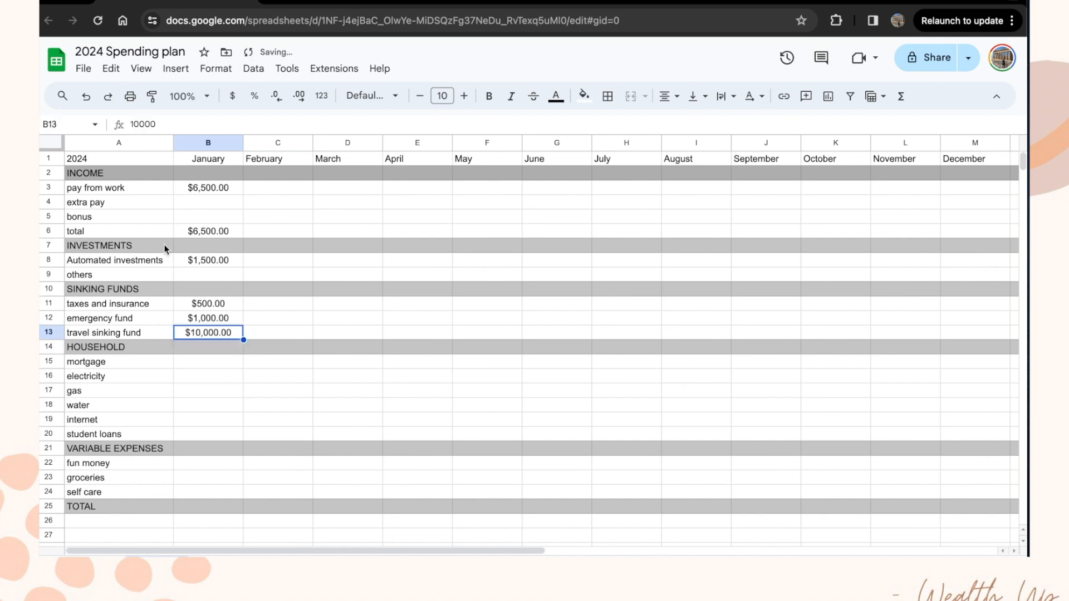
left_click(165, 122)
key("BackSpace")
key("Return")
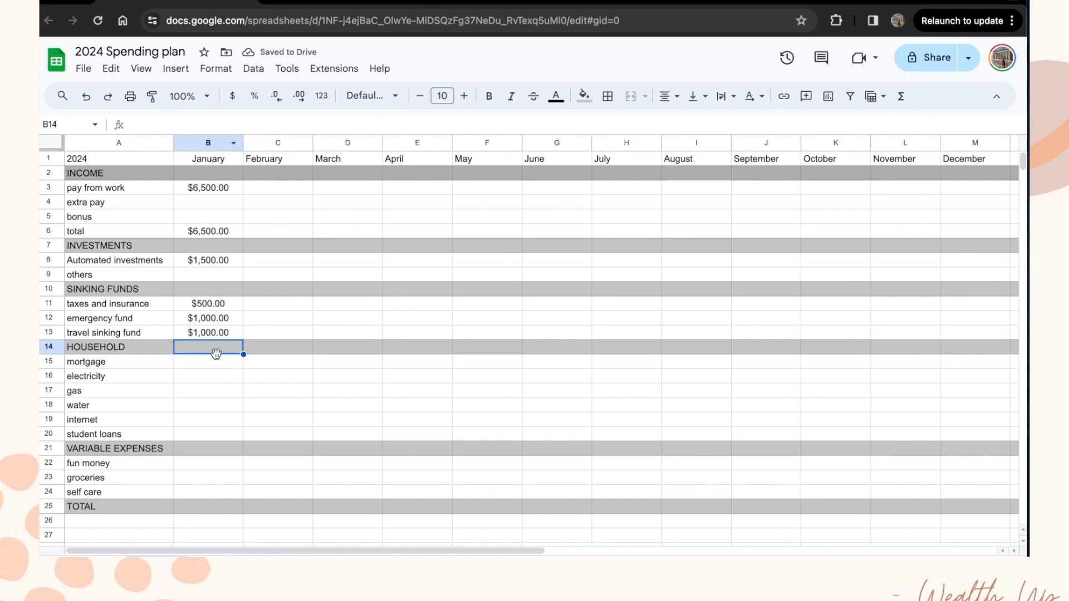
left_click(217, 366)
Step: Enter 1100, 100, 30, 65, 55 and 200 down B15:B20 for January's household rows
type("1100")
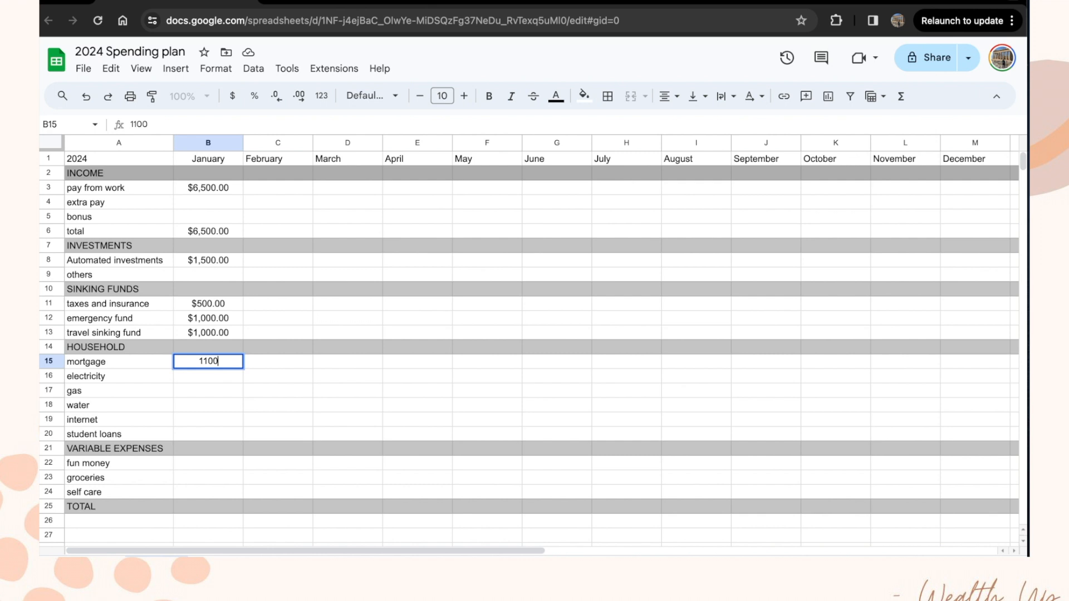
key("Return")
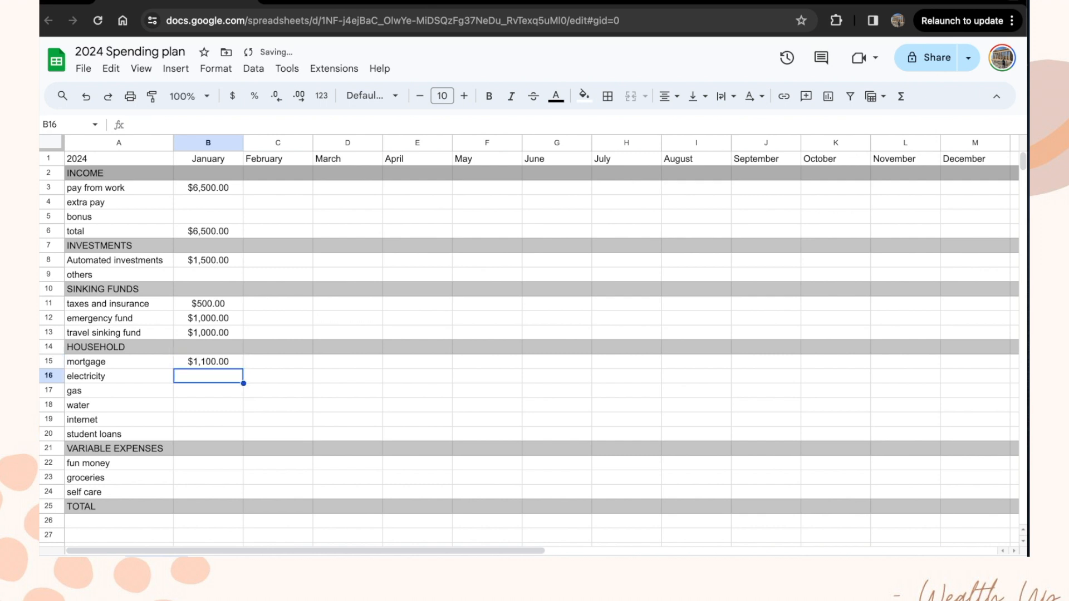
type("100")
key("Return")
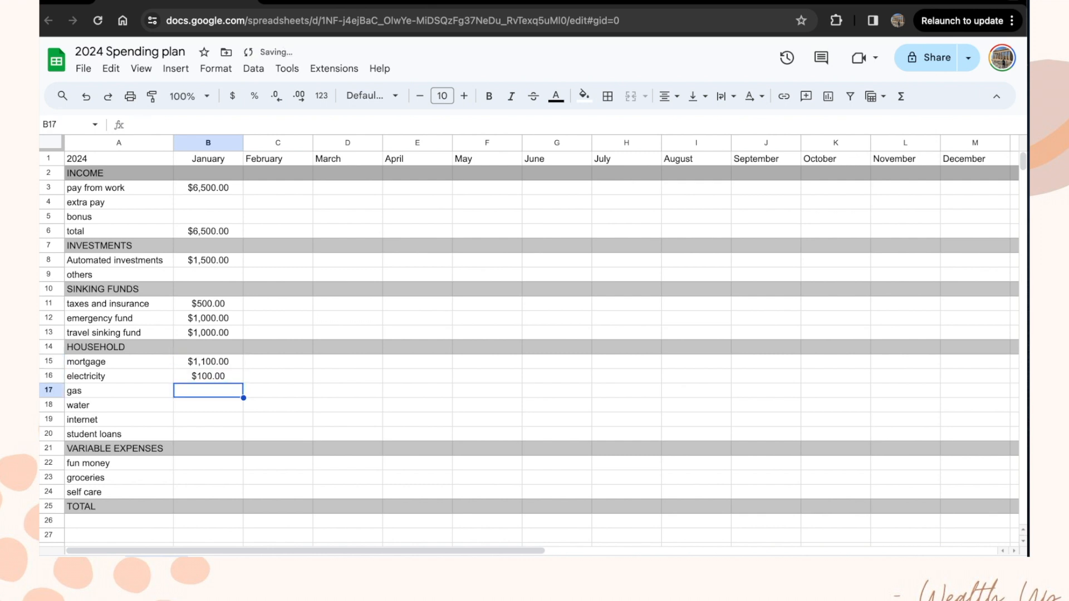
type("30")
key("Return")
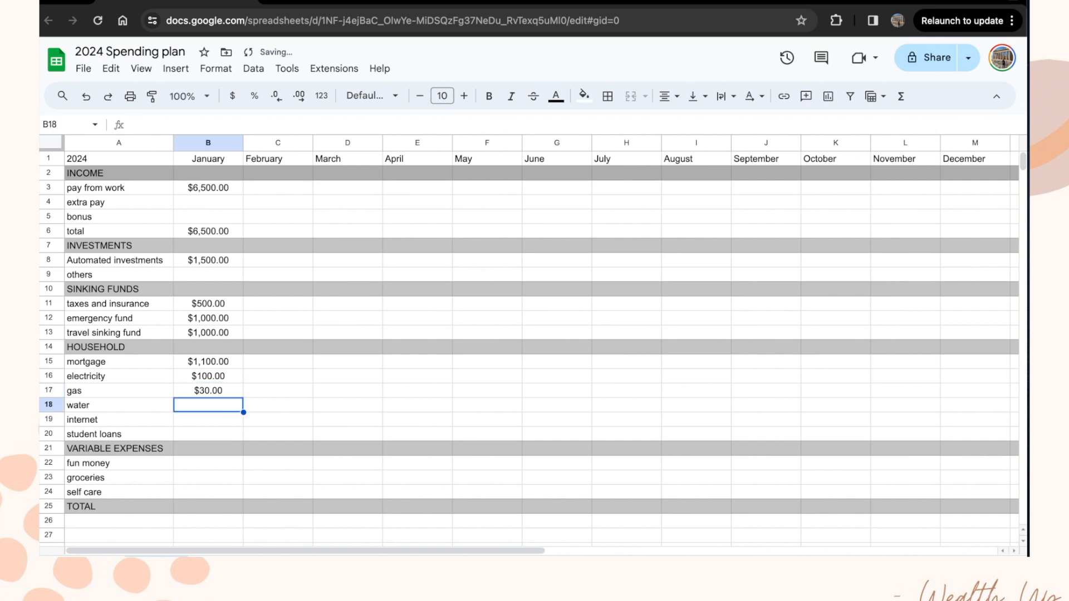
type("65")
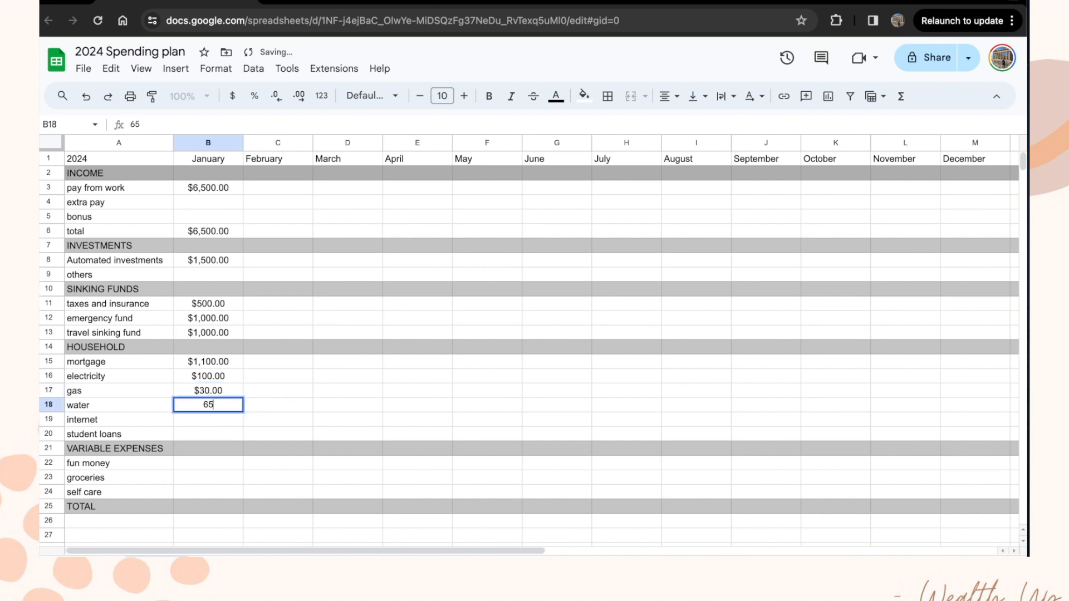
key("Return")
type("55")
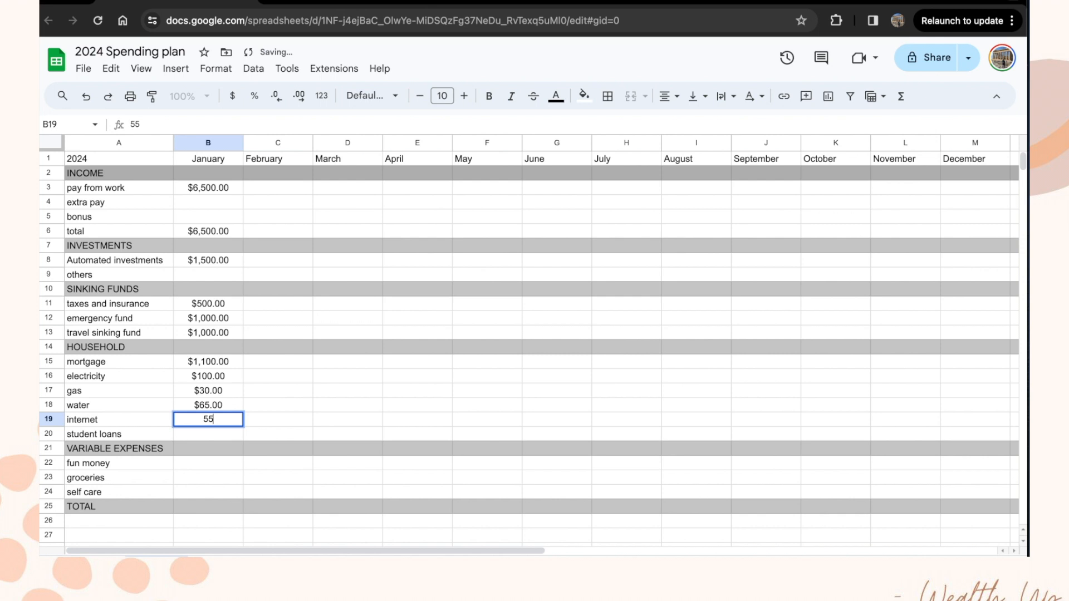
key("Return")
type("200")
key("Return")
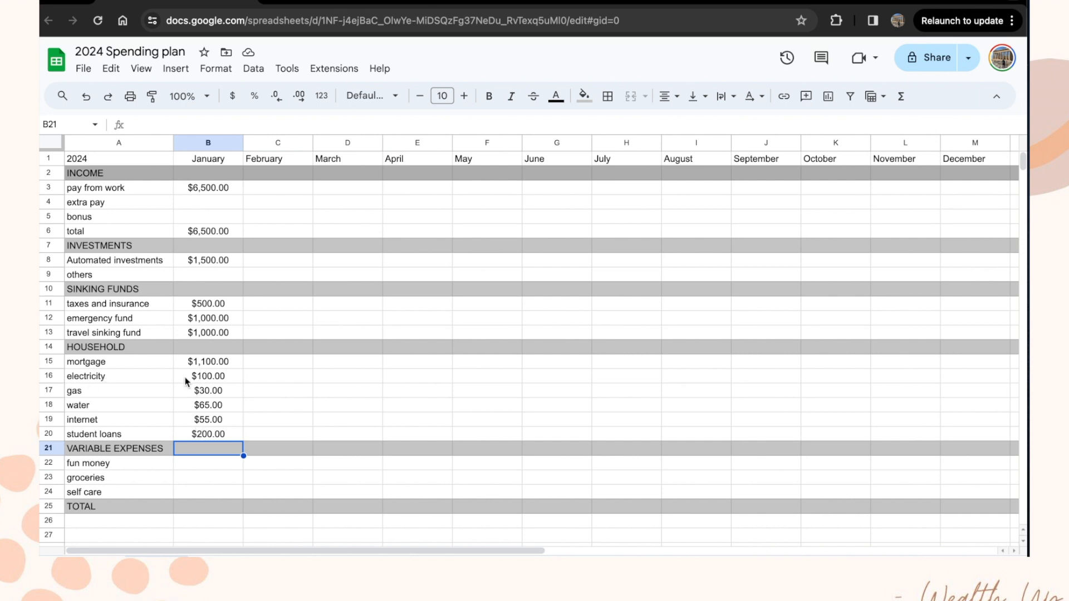
left_click(214, 377)
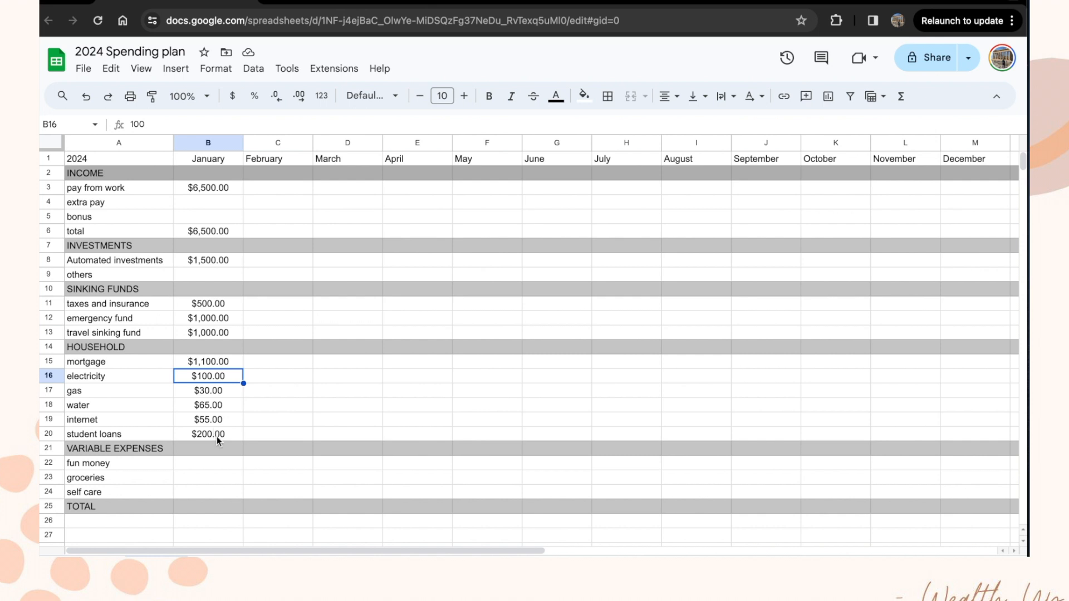
left_click(212, 468)
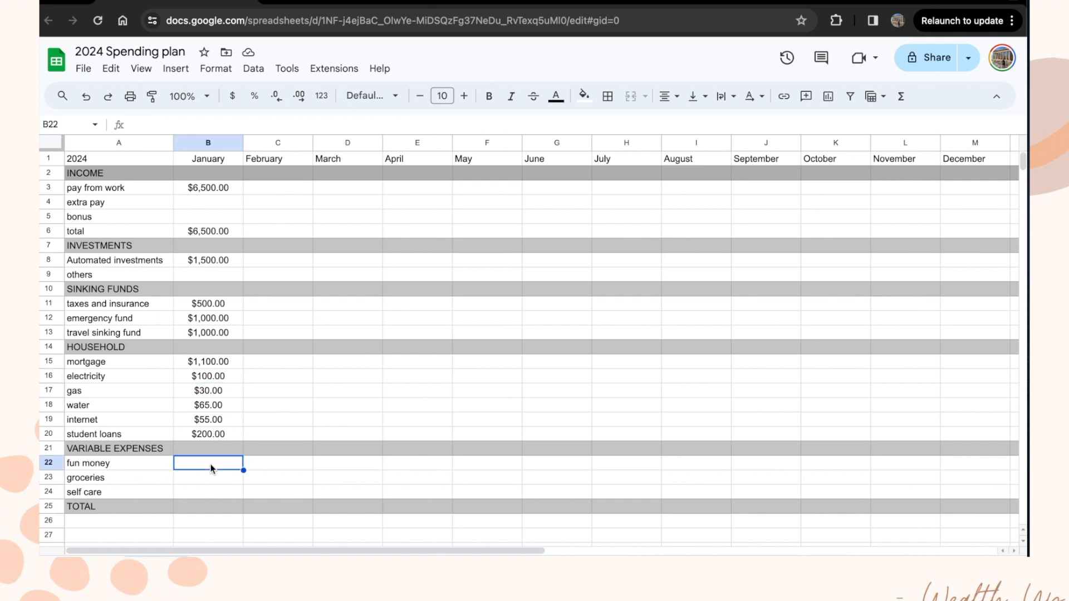
Step: Enter January's fun money 300, groceries 350 and self care 300, then begin a formula in B25
type("300")
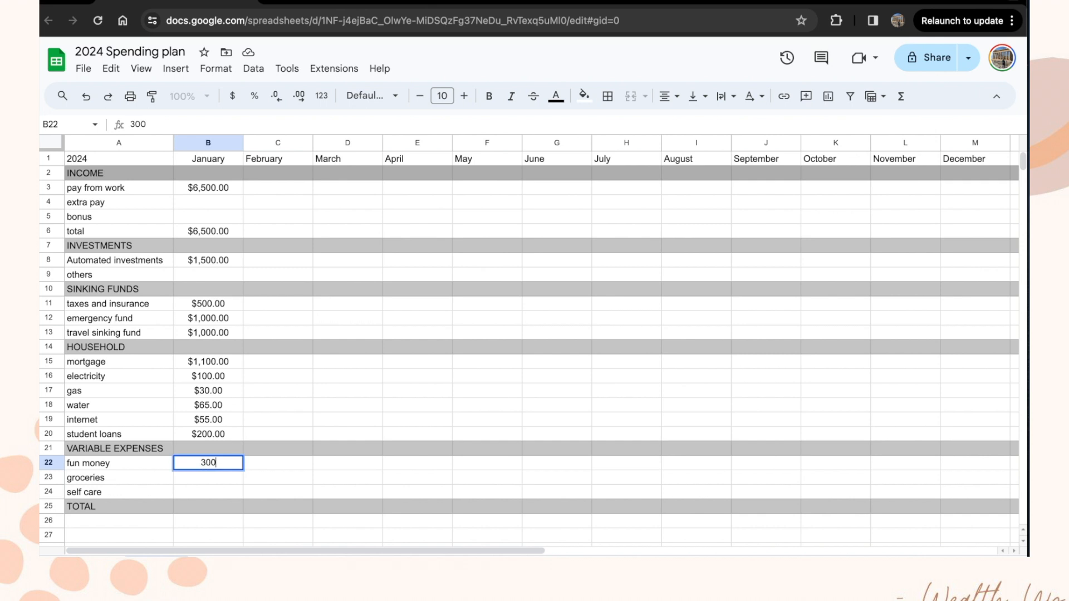
key("Return")
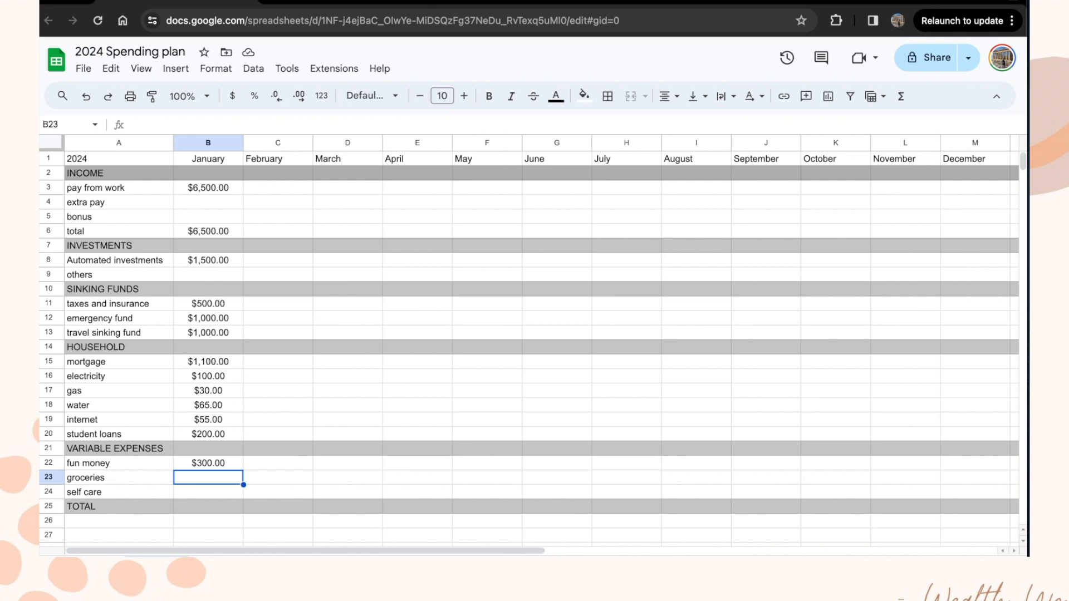
type("350")
key("Return")
type("300")
key("Return")
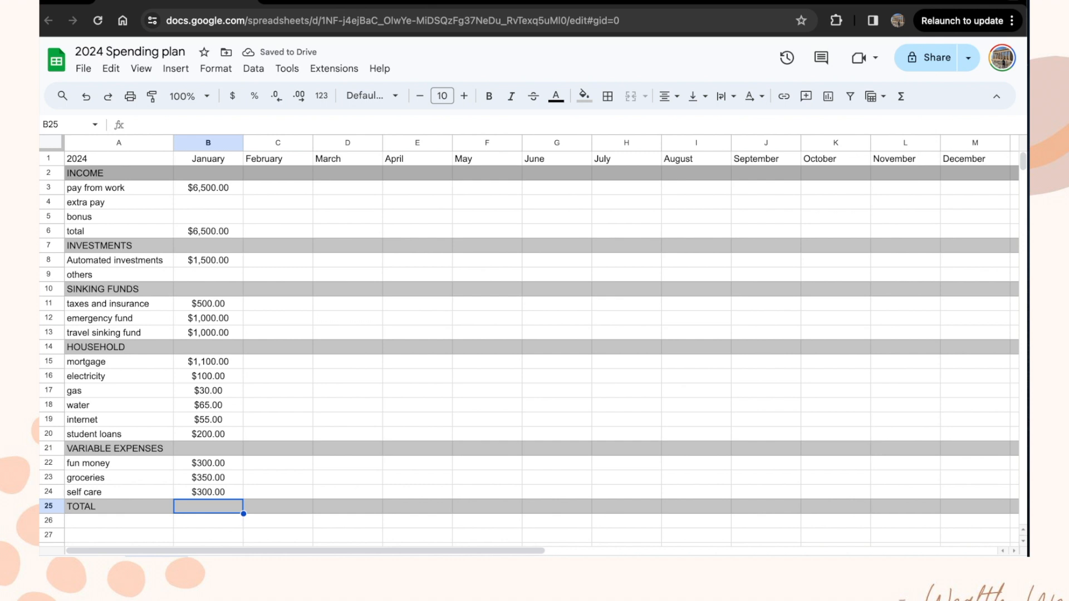
type("=")
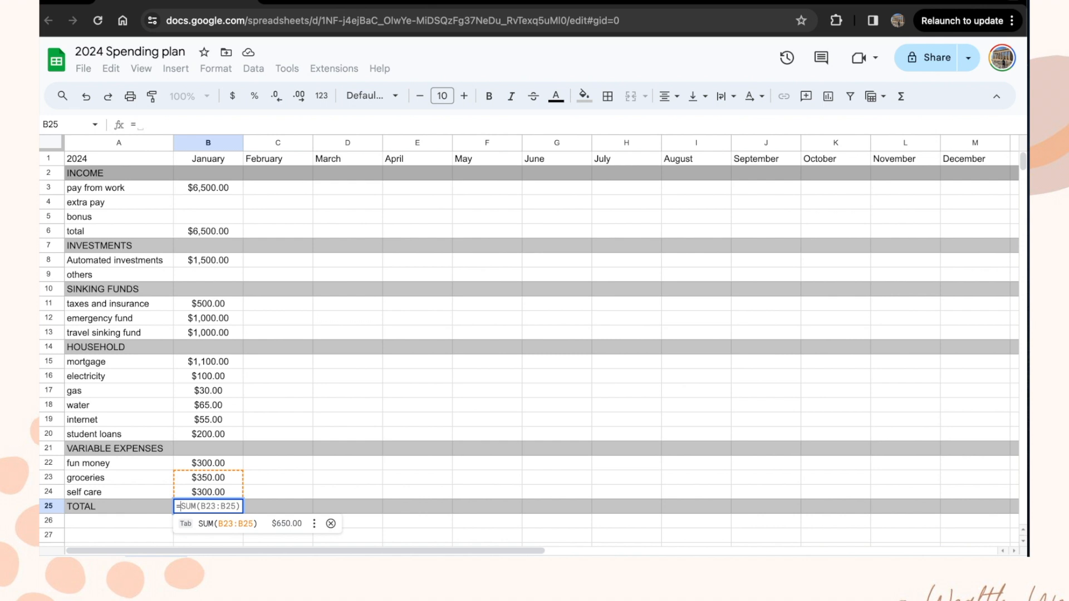
Step: Complete B25 as =SUM(B8:B24)-B6 so January's TOTAL shows $0.00
type("SUM(")
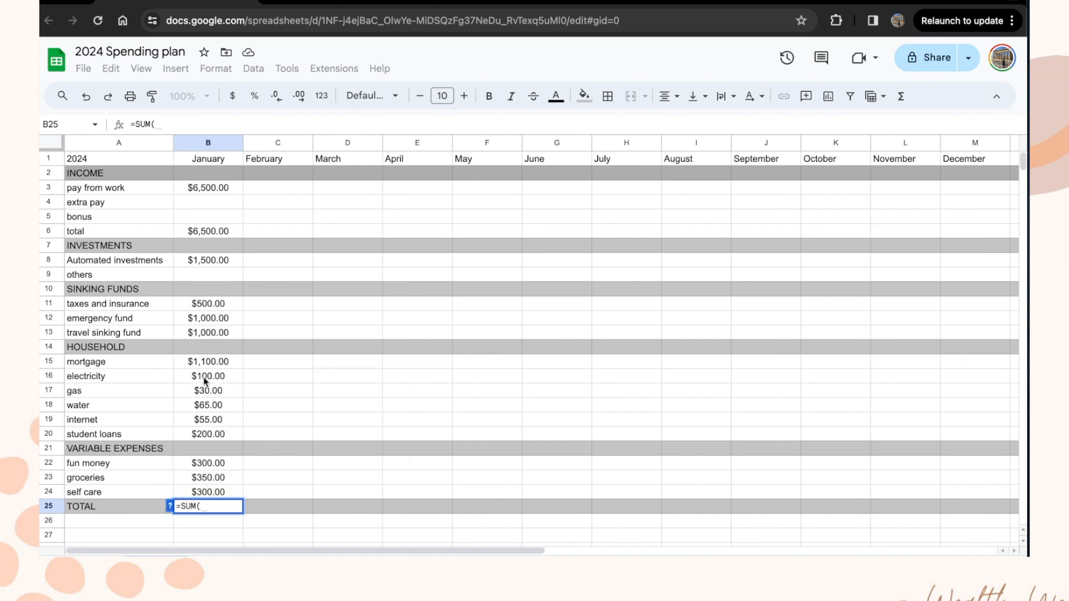
left_click_drag(209, 262, 208, 497)
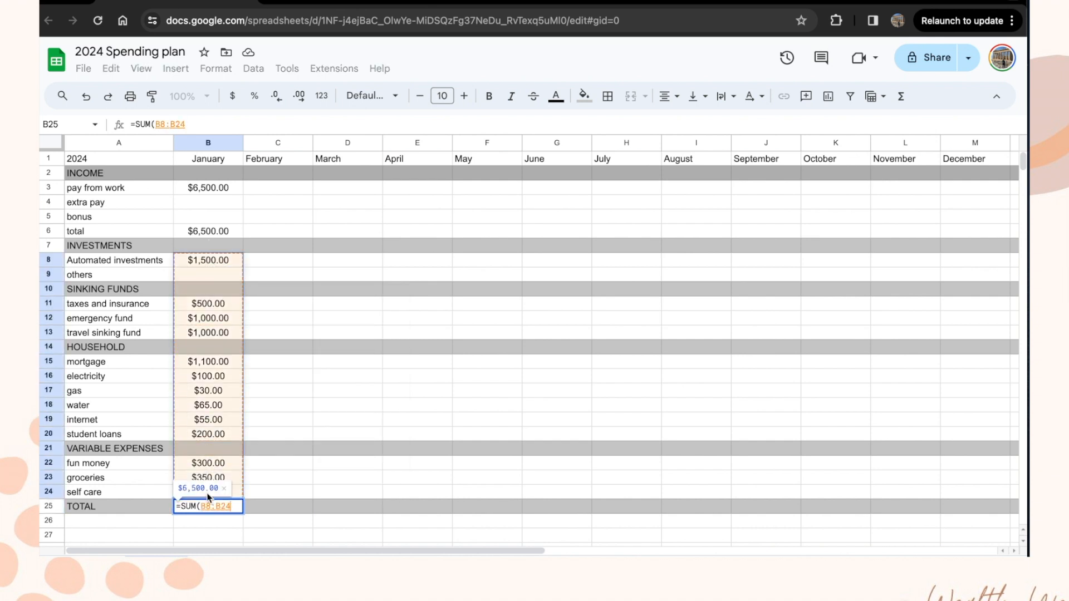
type(")-")
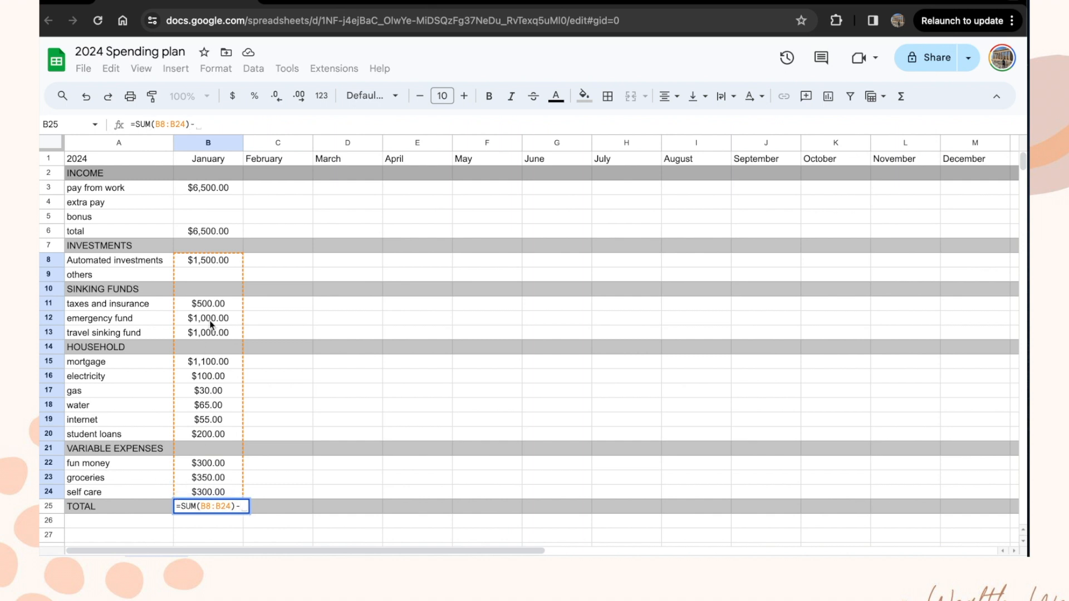
left_click(215, 229)
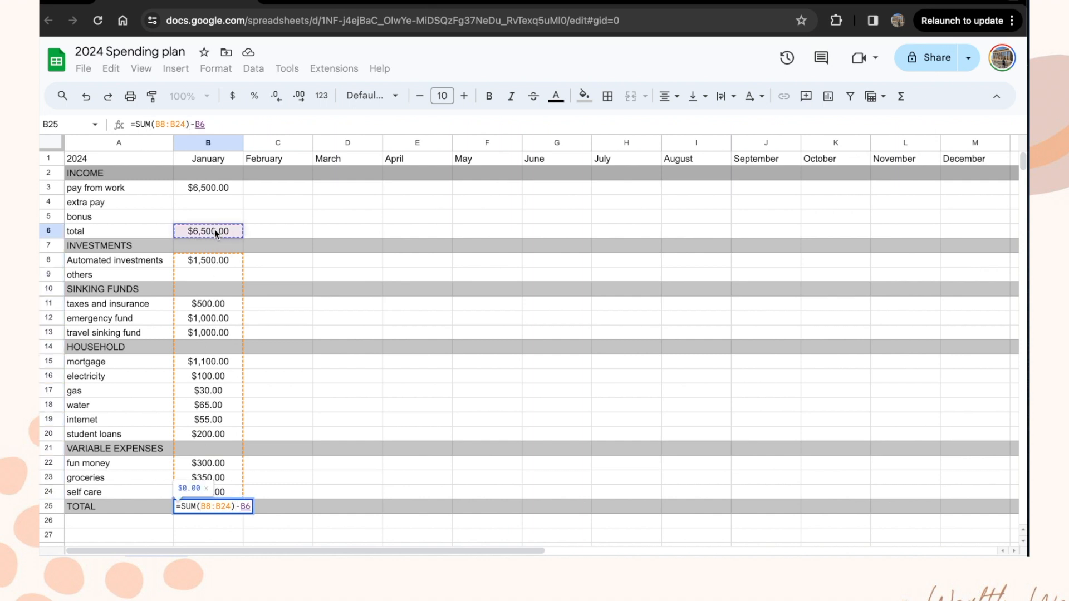
key("Return")
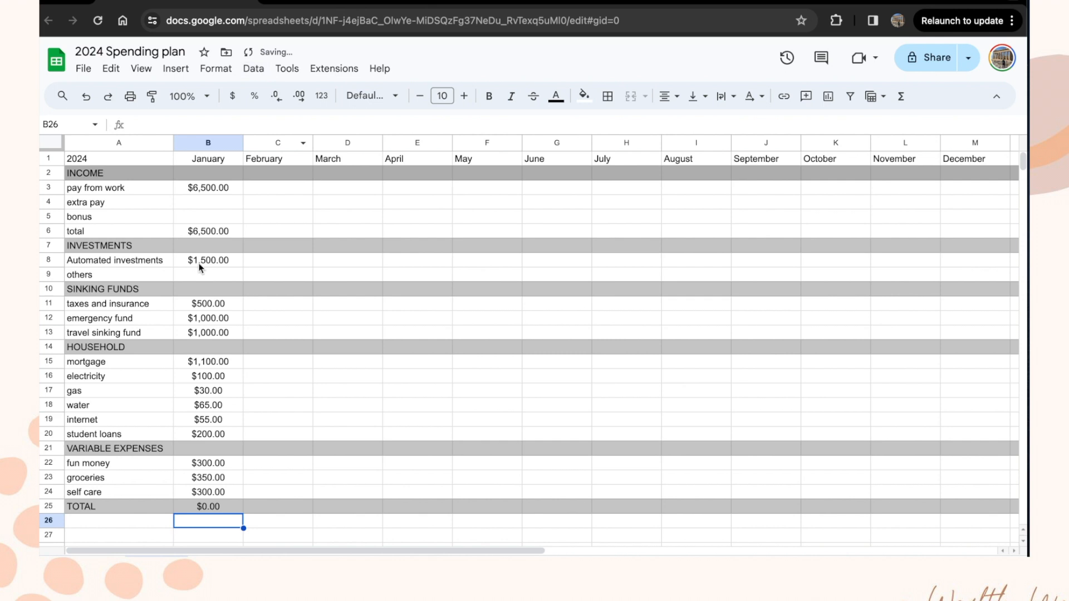
left_click(203, 509)
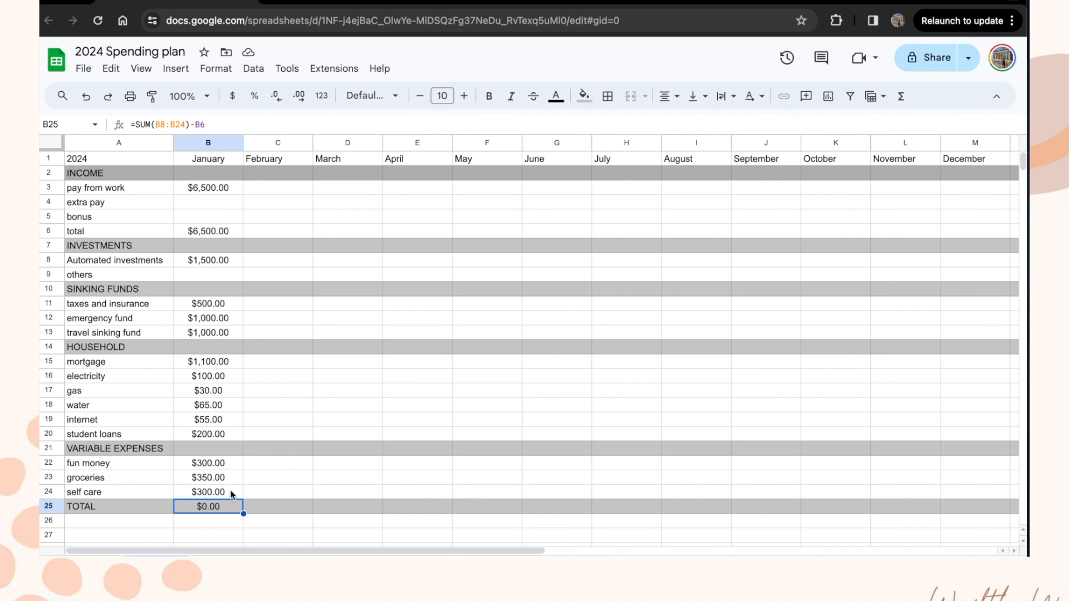
left_click(220, 480)
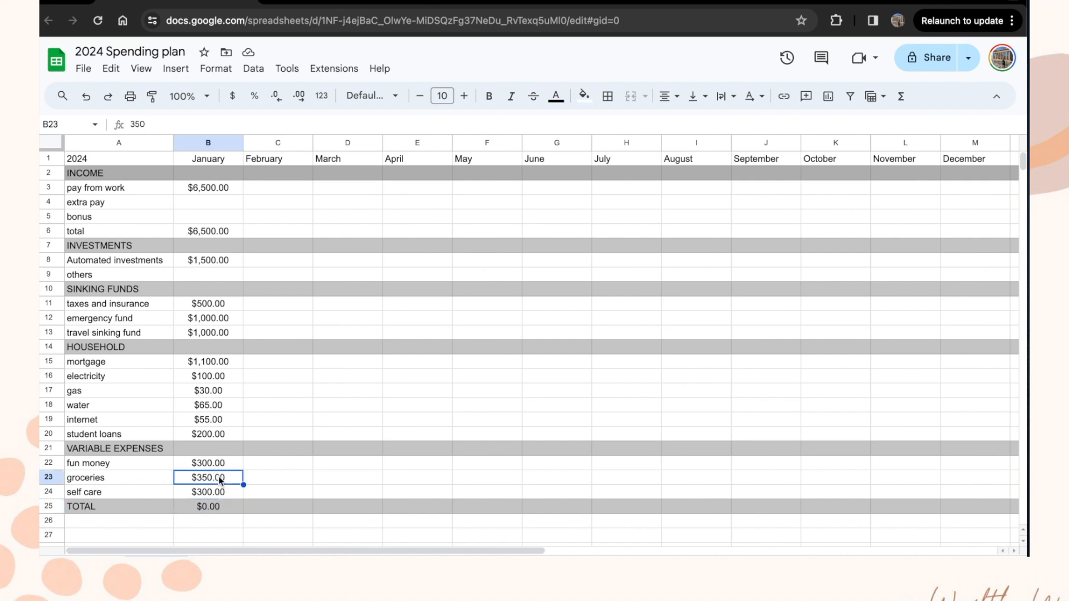
type("300")
key("Return")
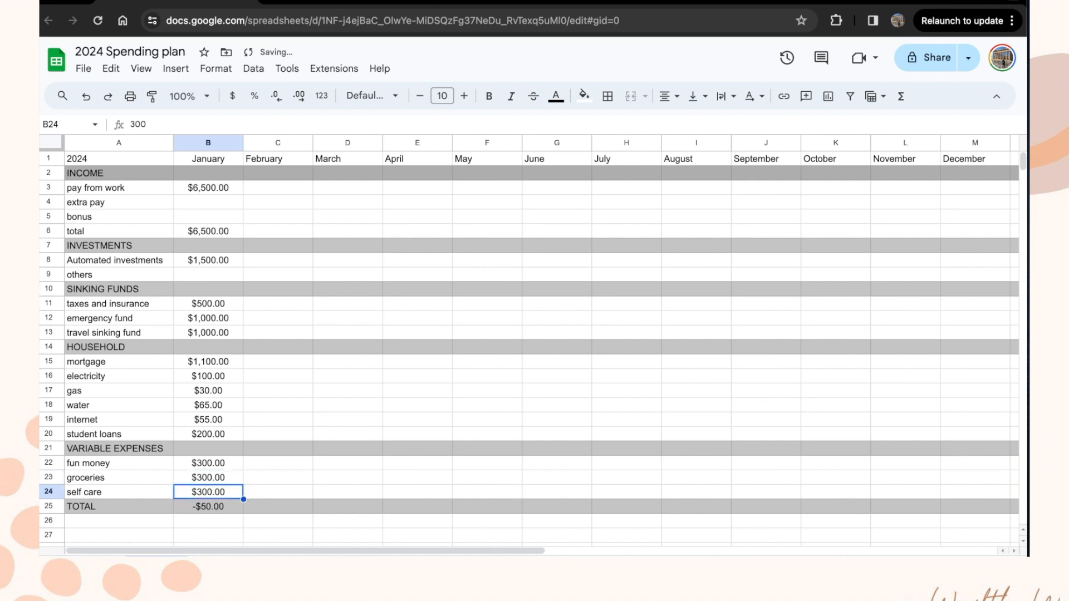
left_click(211, 508)
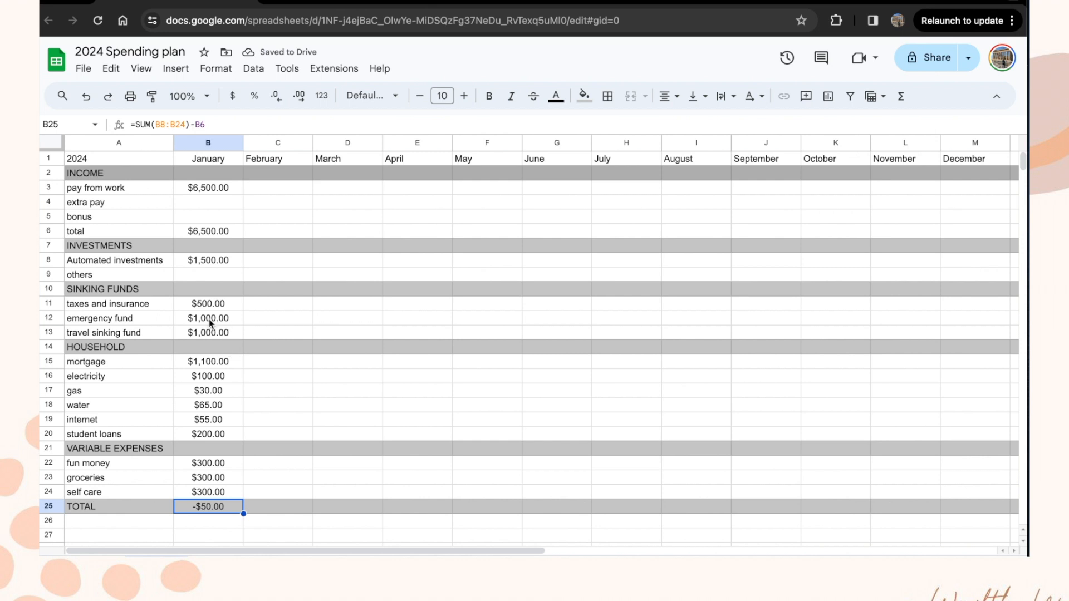
left_click(212, 276)
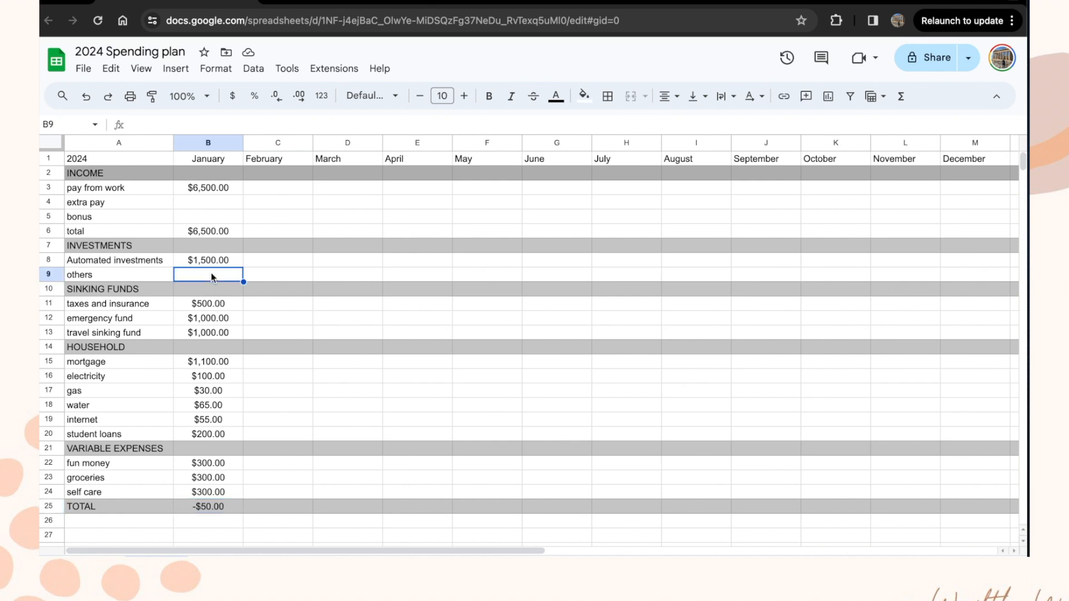
type("50")
key("Return")
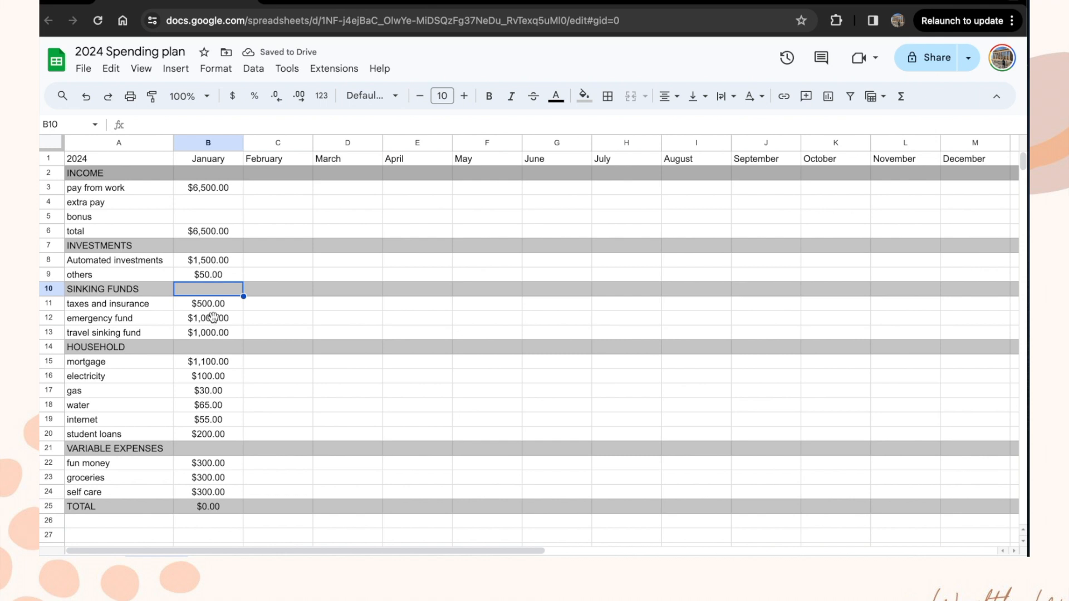
key("Up")
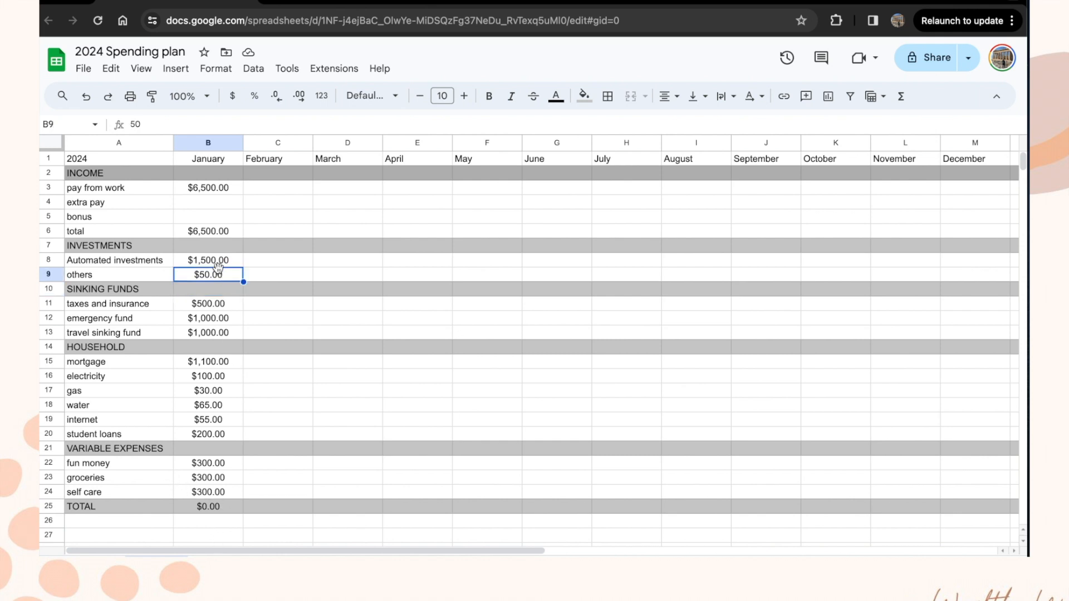
key("Delete")
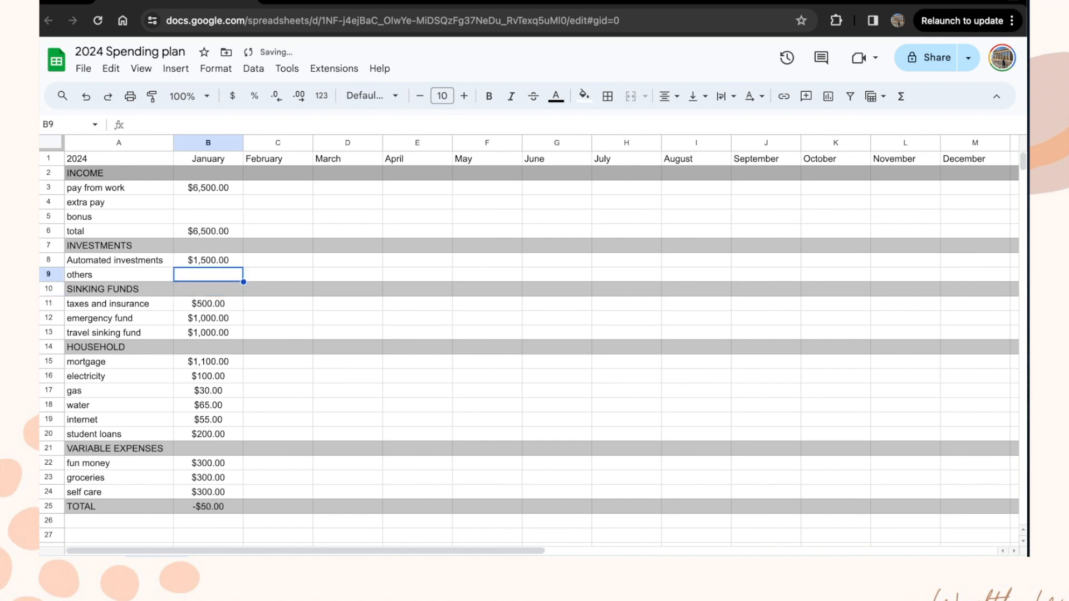
left_click(205, 481)
type("350")
key("Return")
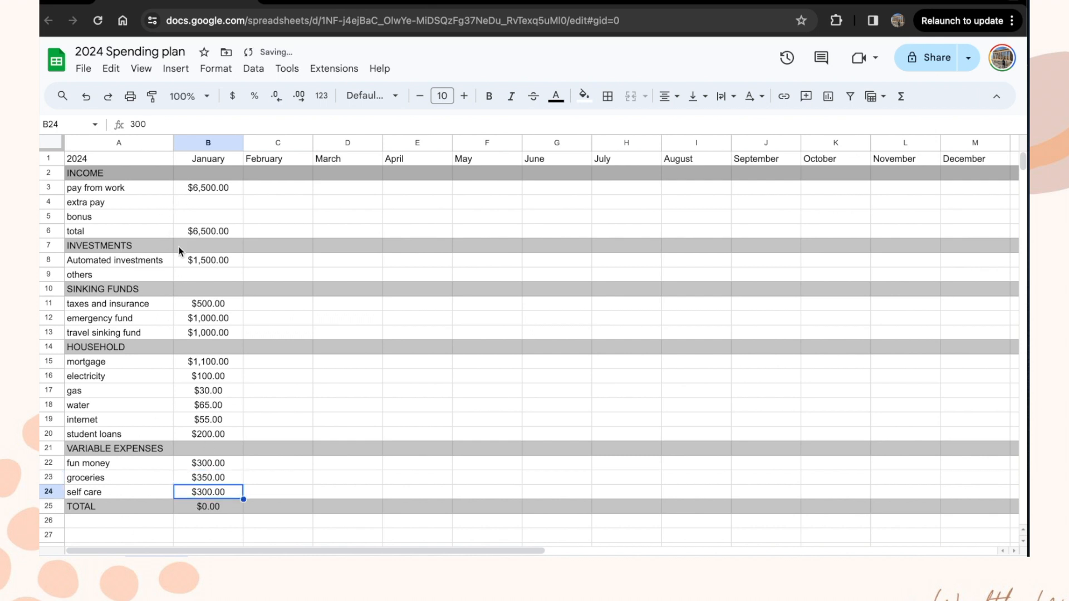
Step: Fill January's B3:B24 amounts across through column M and centre the row 1 month headers
left_click_drag(212, 185, 202, 495)
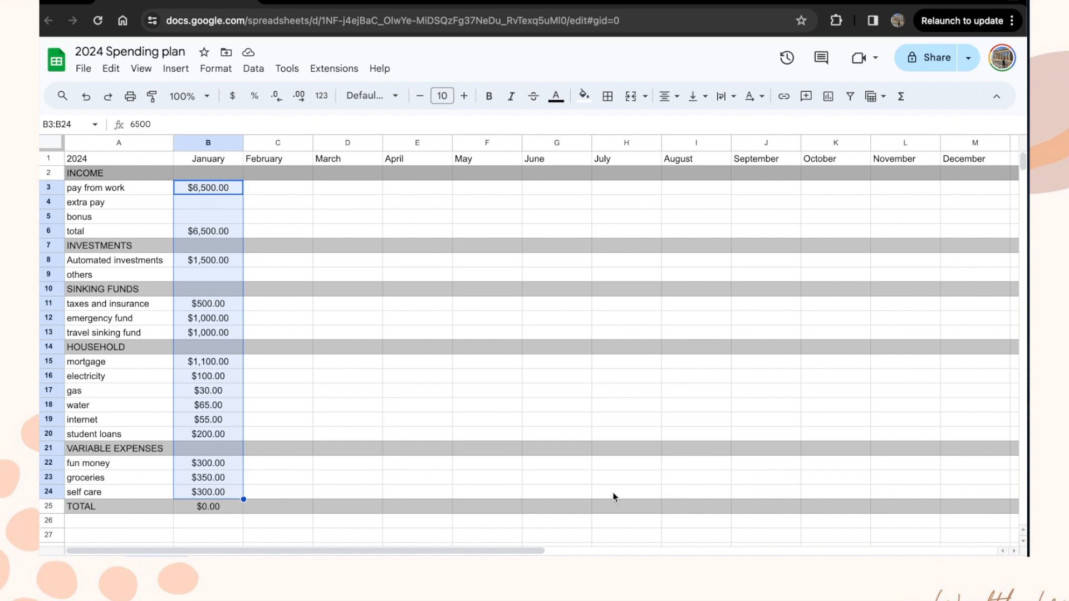
left_click_drag(244, 499, 958, 442)
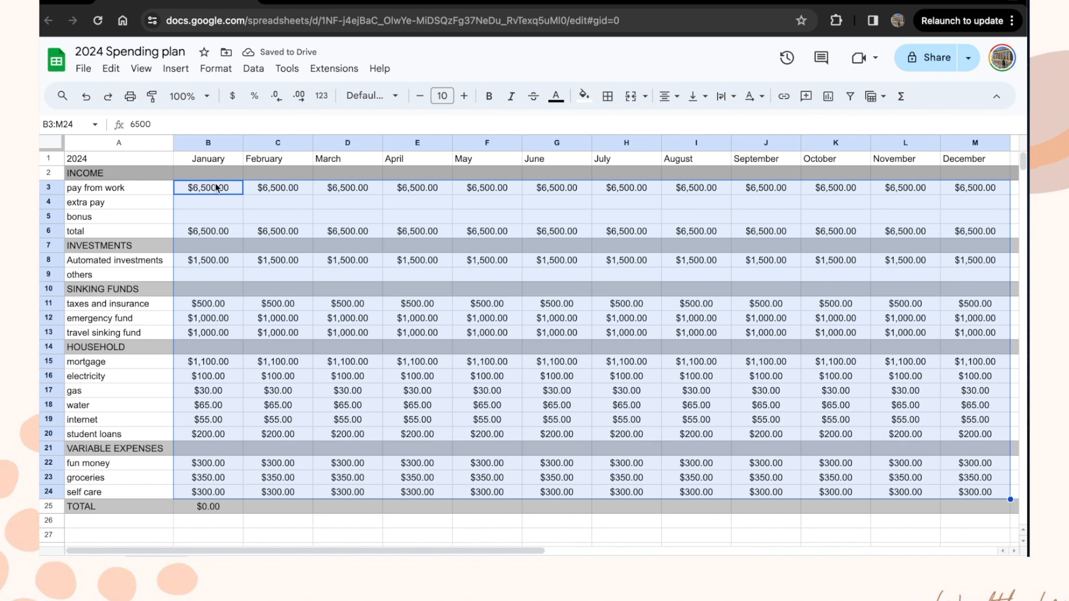
left_click_drag(209, 161, 980, 158)
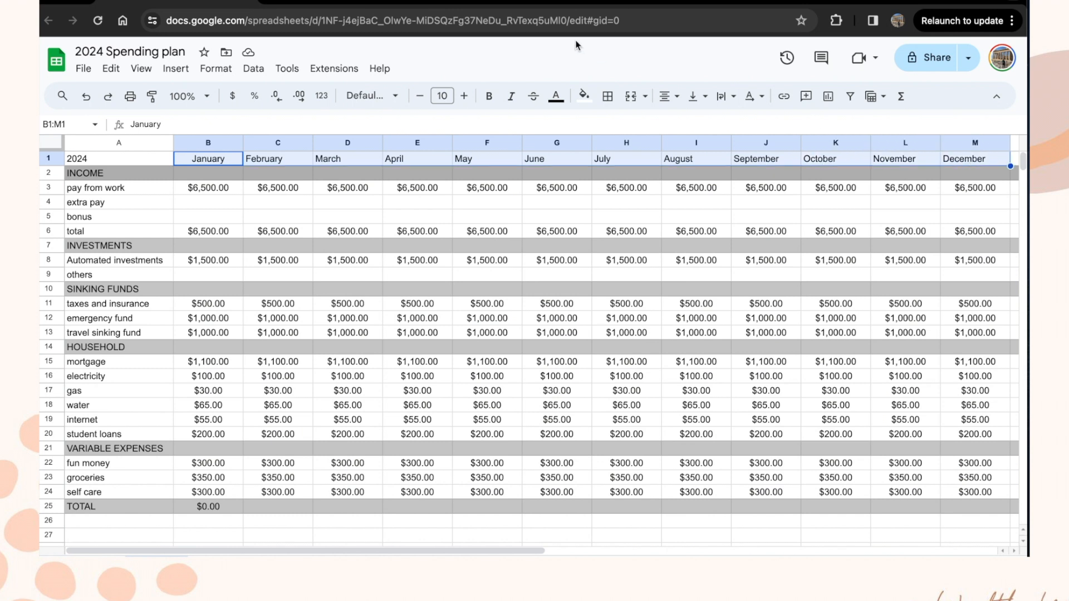
left_click(665, 97)
left_click(691, 122)
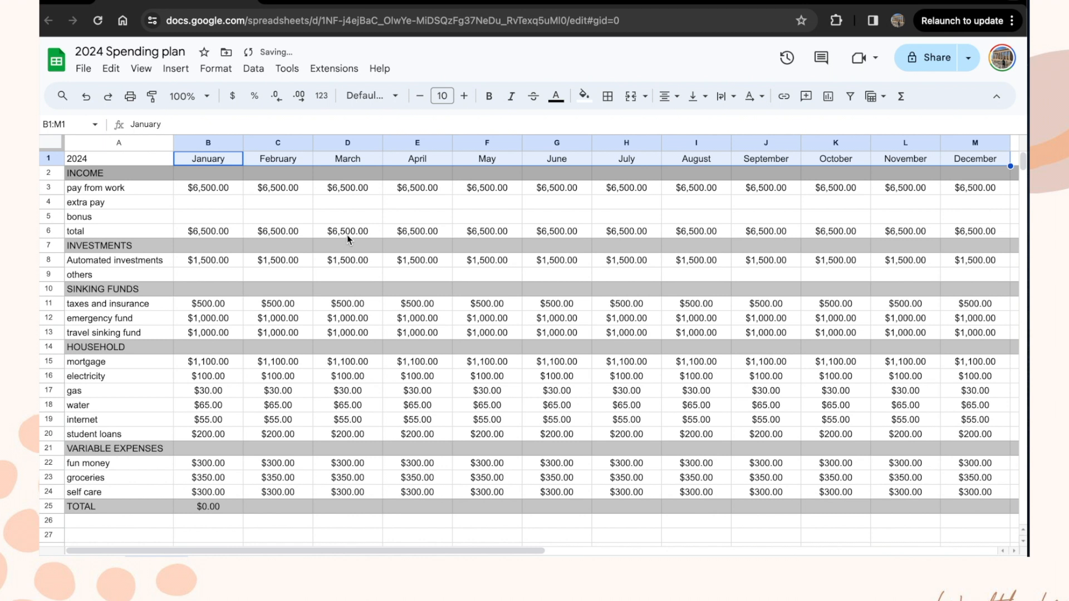
left_click(296, 205)
left_click(346, 190)
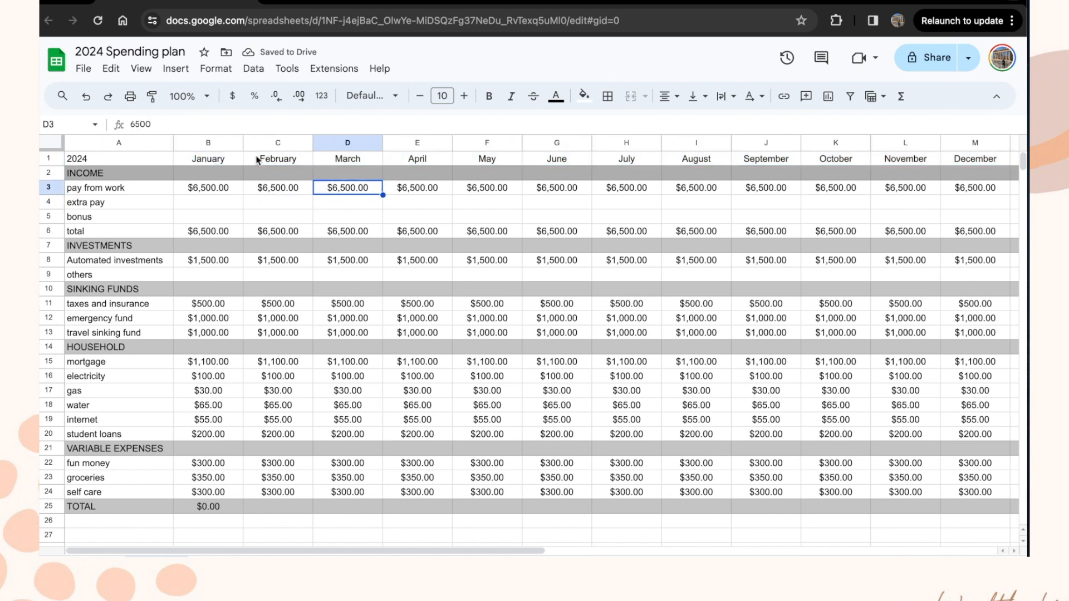
Step: Change March's pay from work to =6500*1.05 ($6,825.00) and fill it across to December
left_click(132, 124)
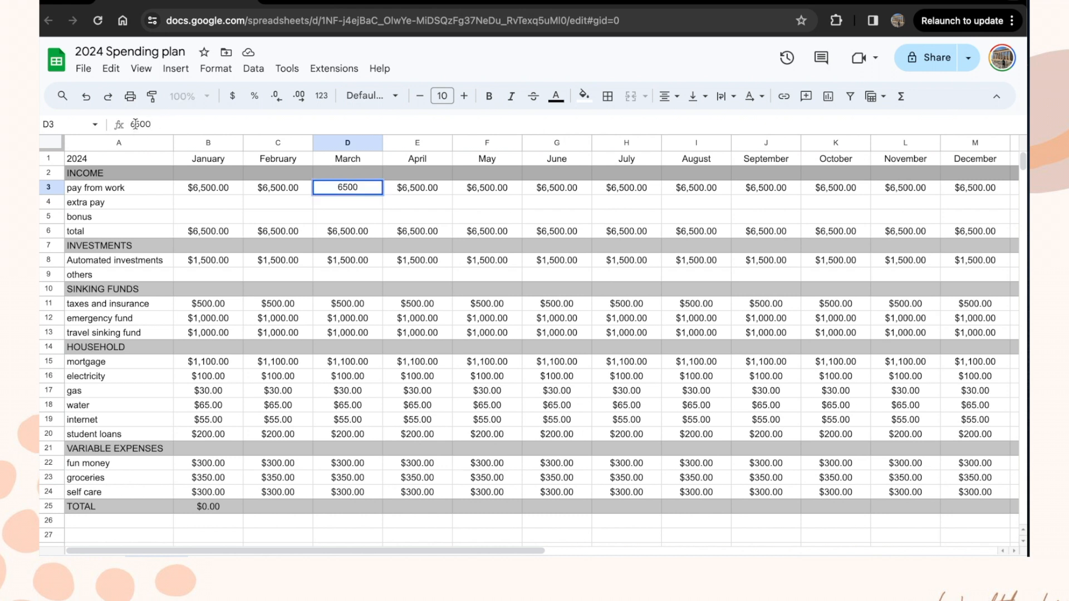
type("=")
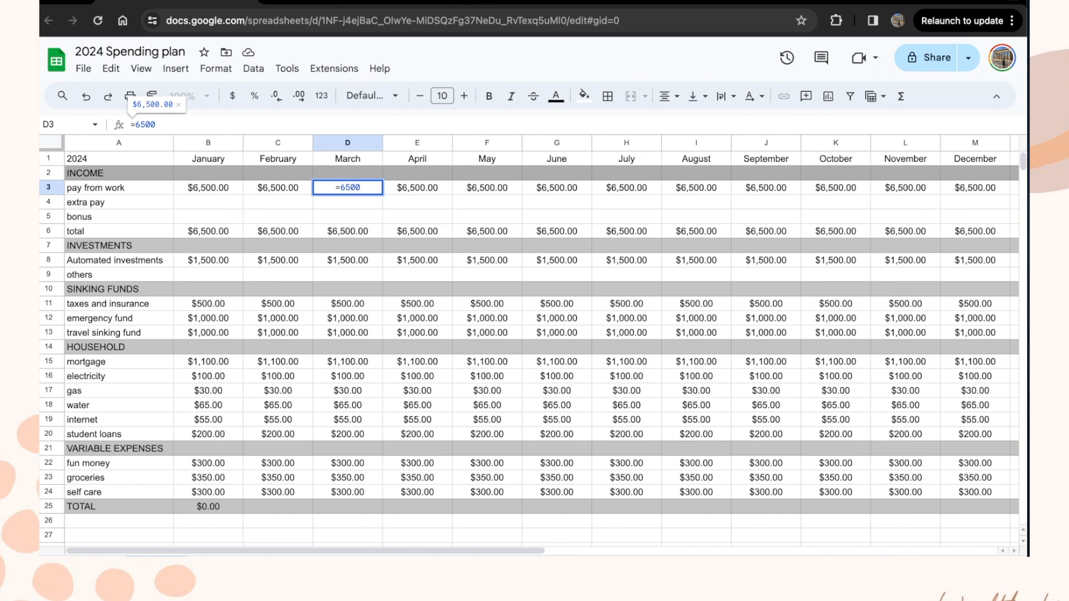
left_click(164, 128)
type("*1.05")
key("Return")
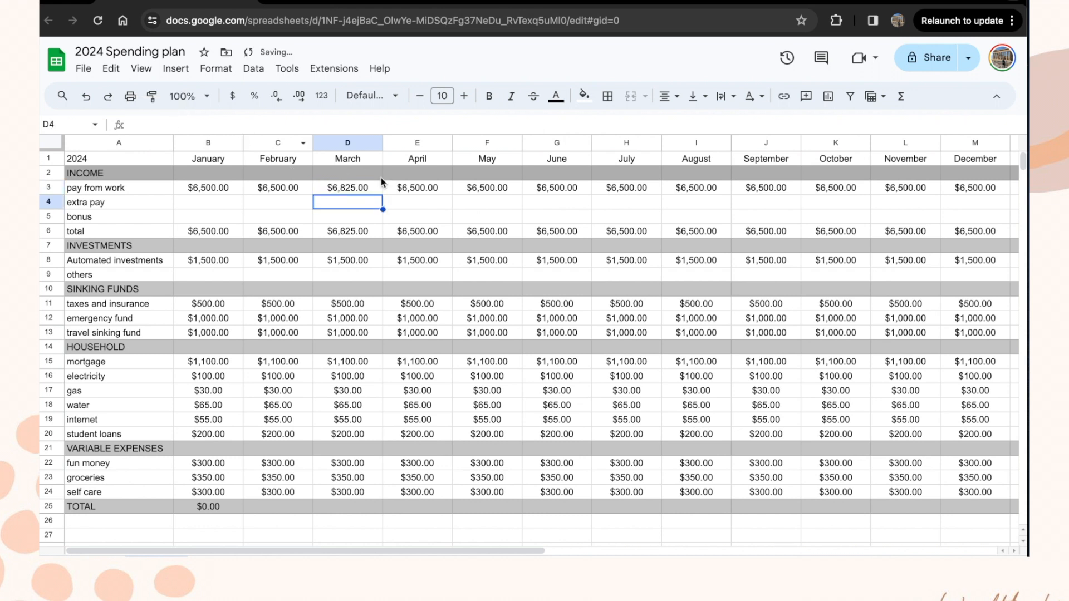
left_click(360, 191)
left_click_drag(382, 194, 968, 182)
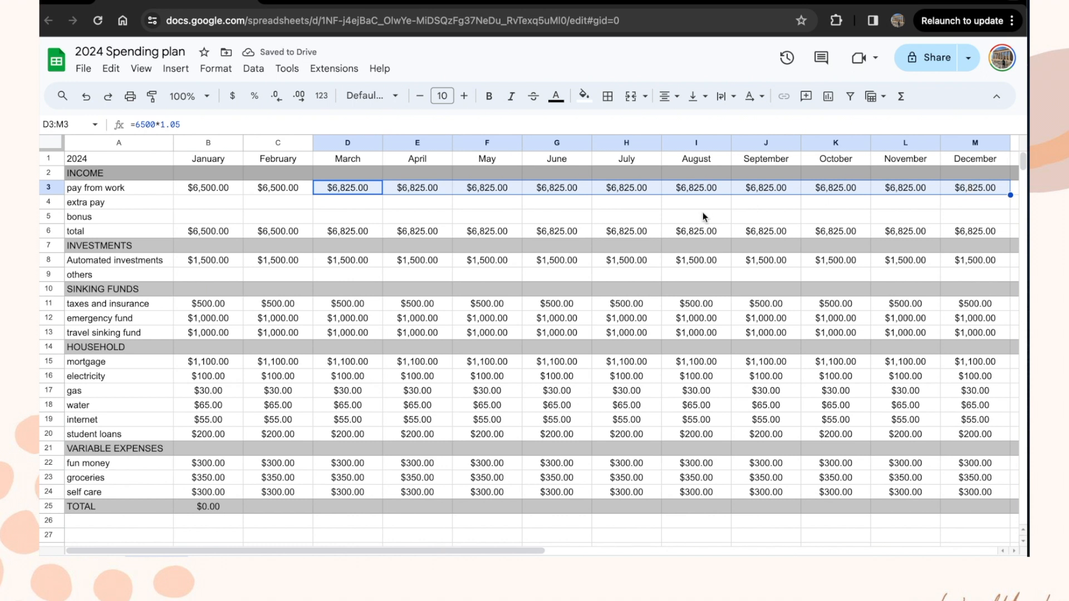
left_click(361, 205)
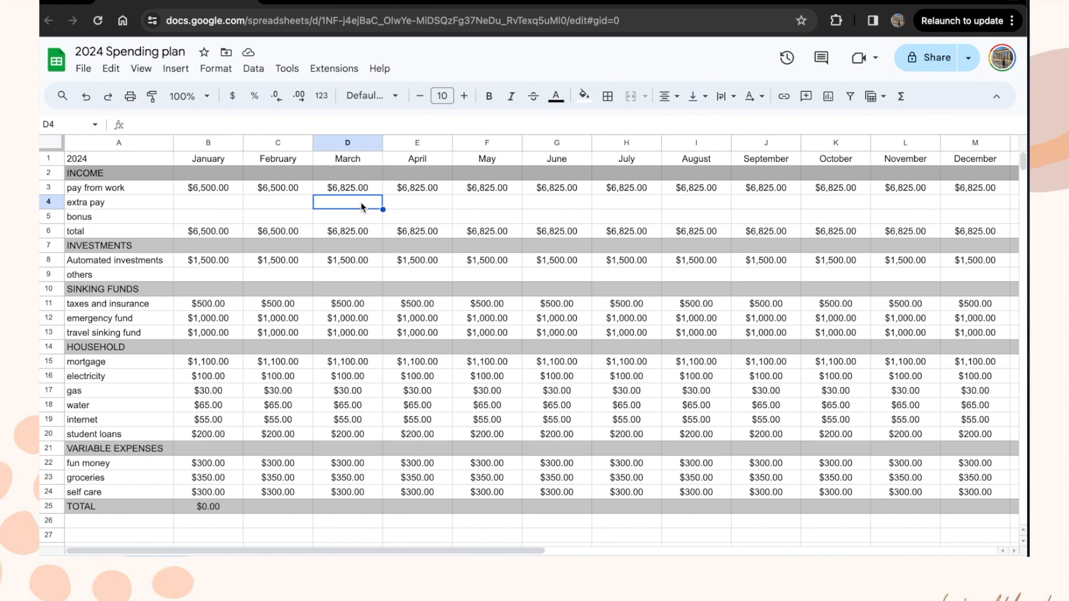
Step: Fill January's TOTAL formula from B25 across to M25
left_click(214, 506)
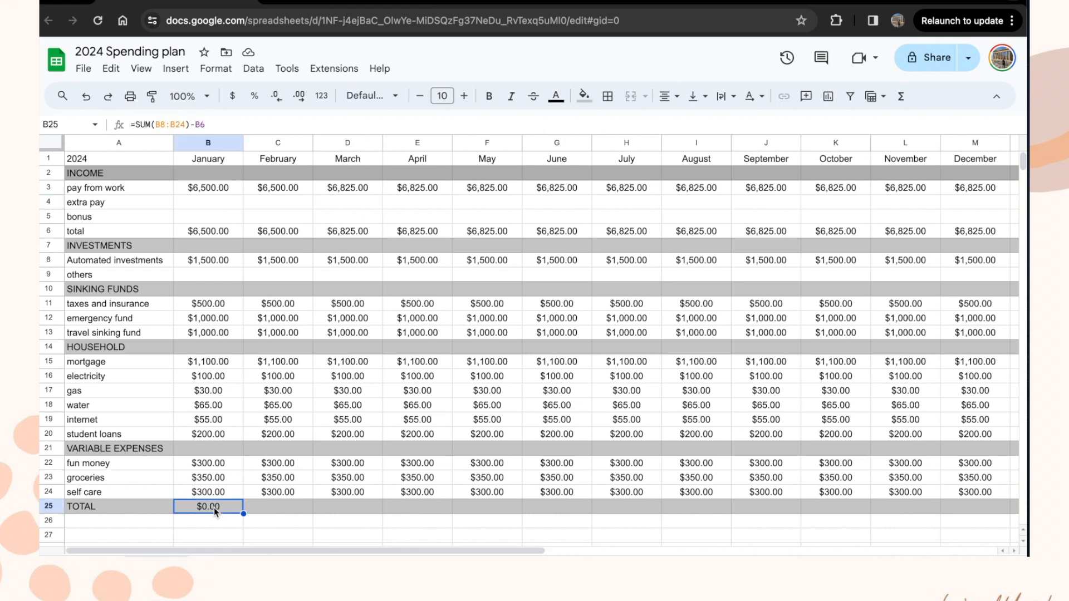
left_click_drag(243, 514, 991, 497)
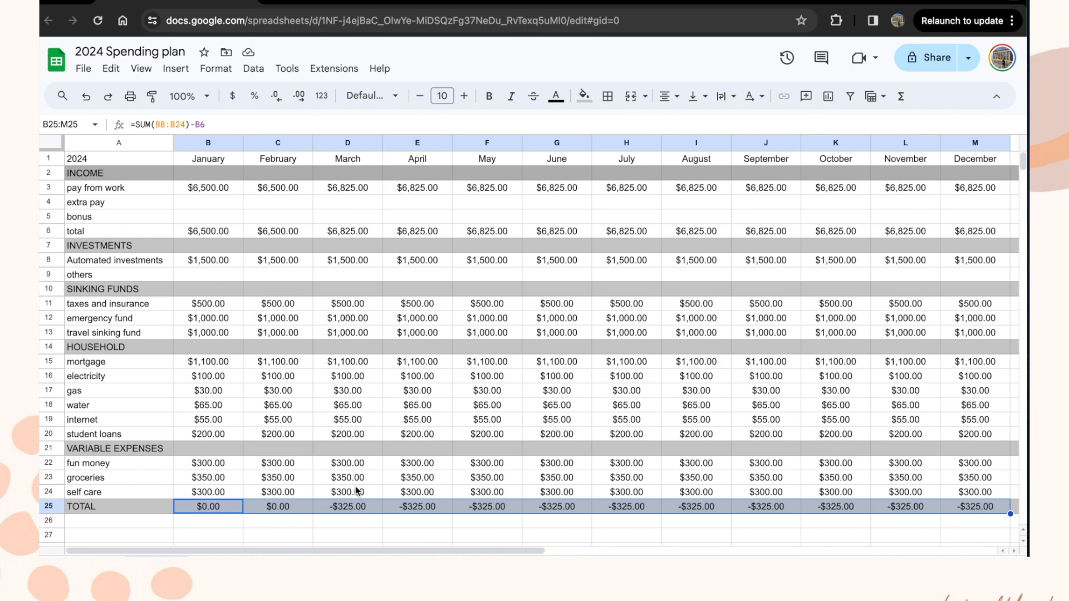
left_click(351, 523)
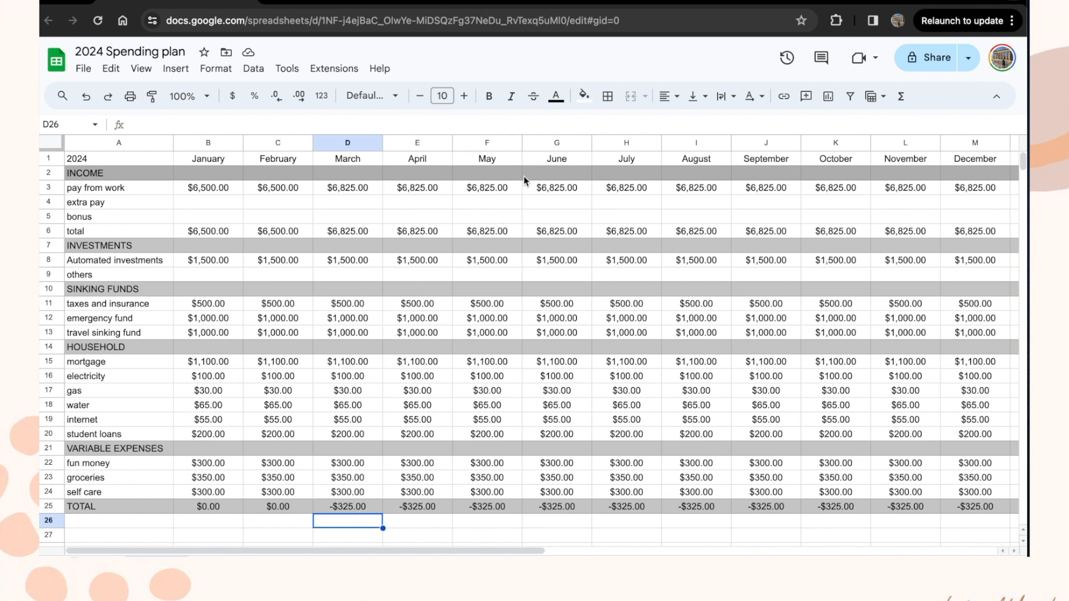
Step: Enter =F3/2 for May's and =L3/2 for November's extra pay, $3,412.50 each
left_click(511, 206)
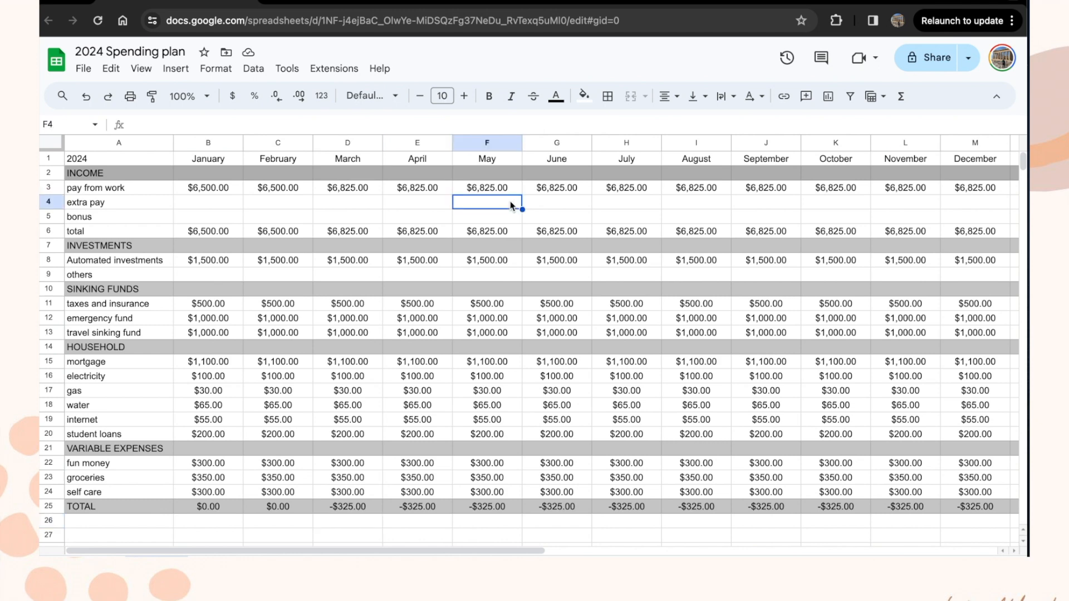
type("=")
left_click(489, 185)
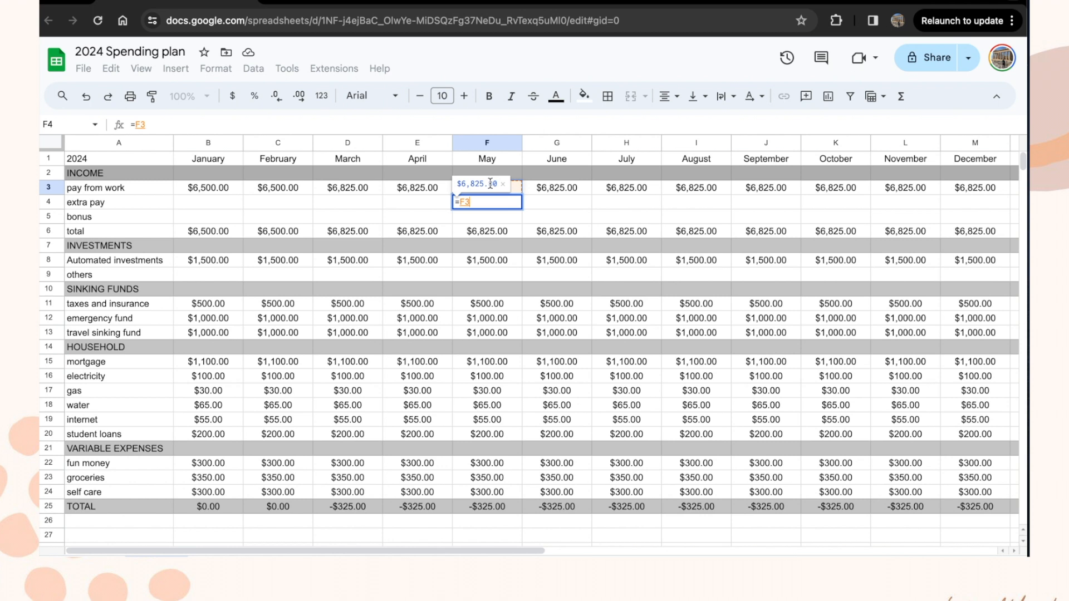
type("/2")
key("Return")
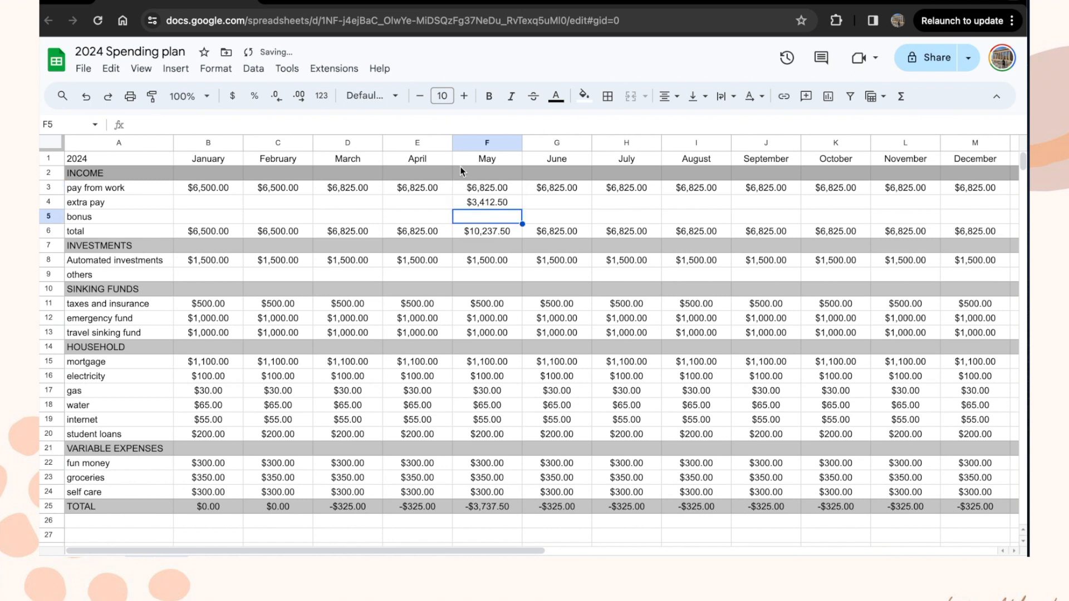
left_click(493, 202)
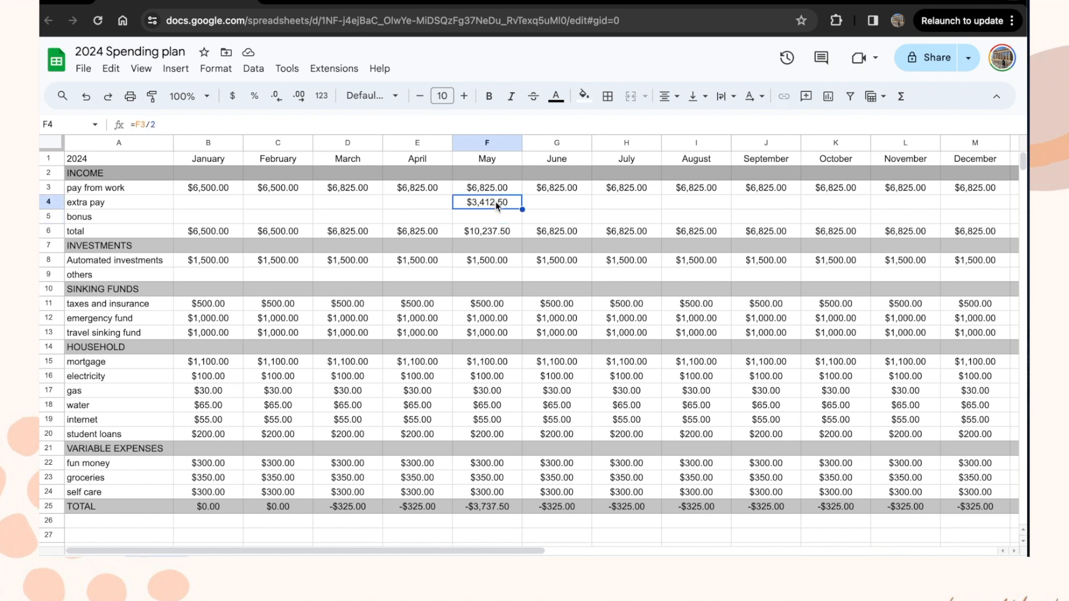
left_click(906, 203)
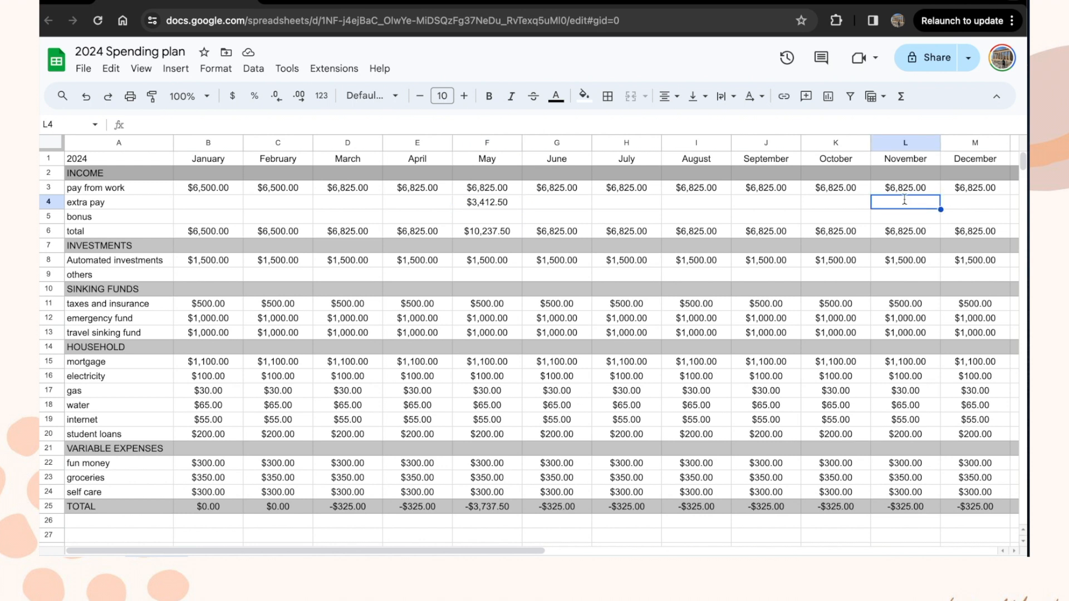
type("=")
left_click(911, 185)
type("/2")
key("Return")
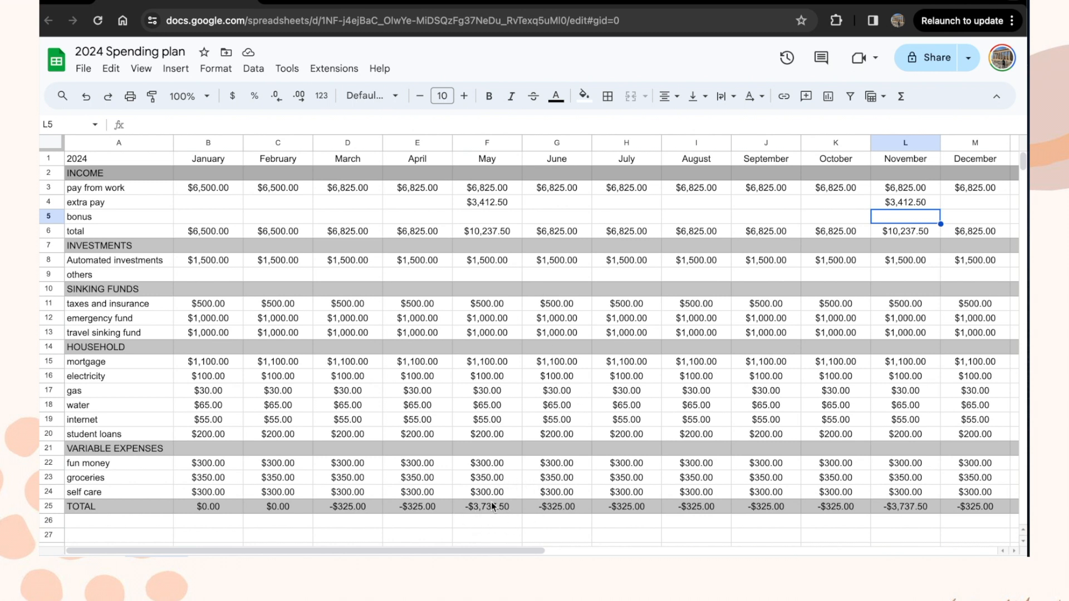
Step: Enter a $10,000 bonus for March in D5
left_click(352, 216)
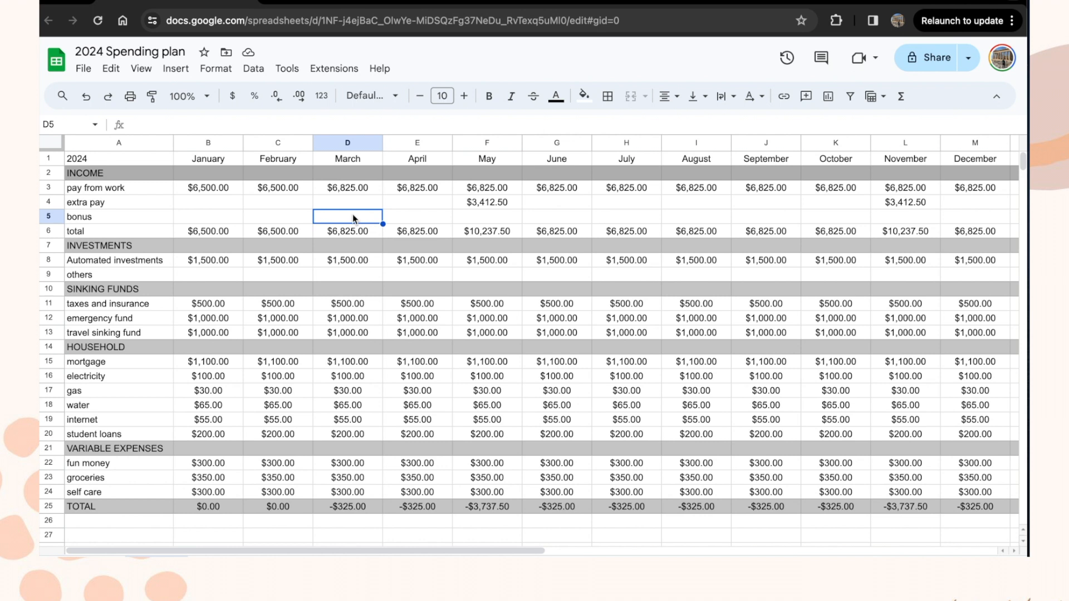
type("10000")
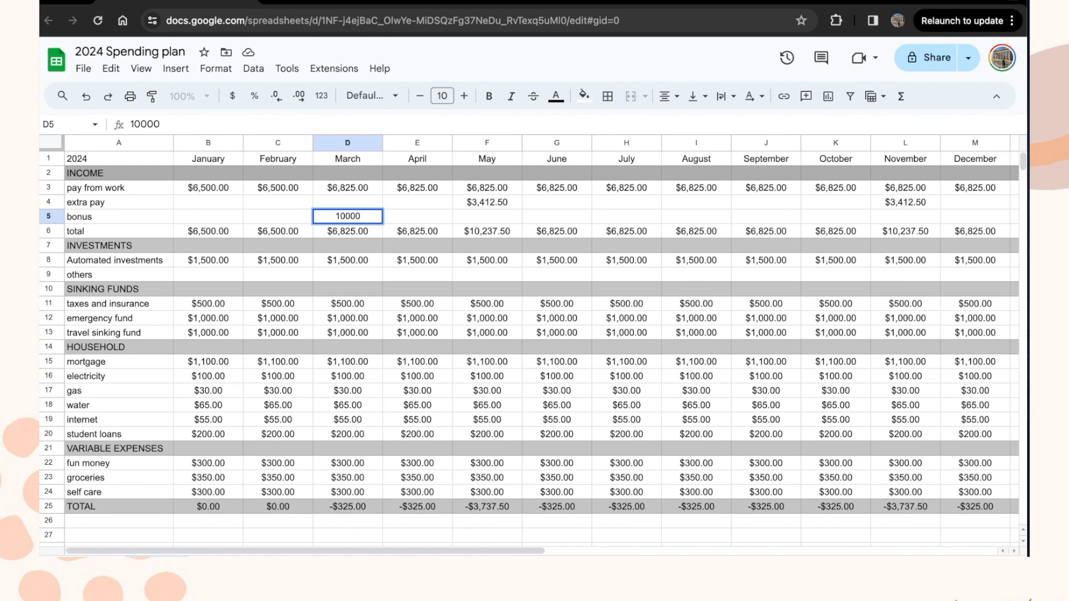
key("Return")
left_click(359, 217)
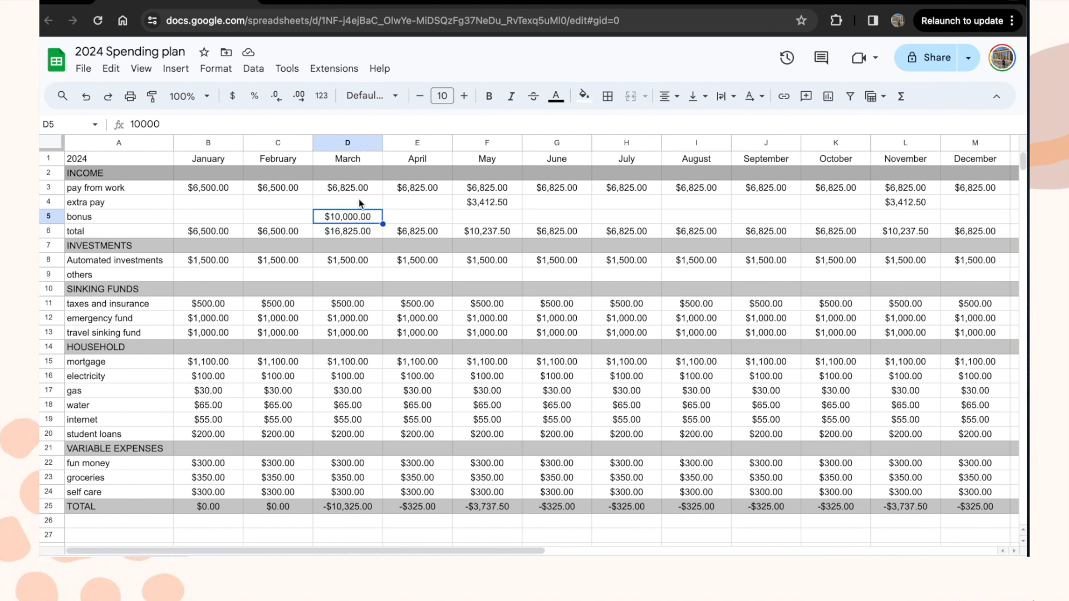
Step: Put $10,000 into March's other investments in D9
left_click(359, 275)
type("100")
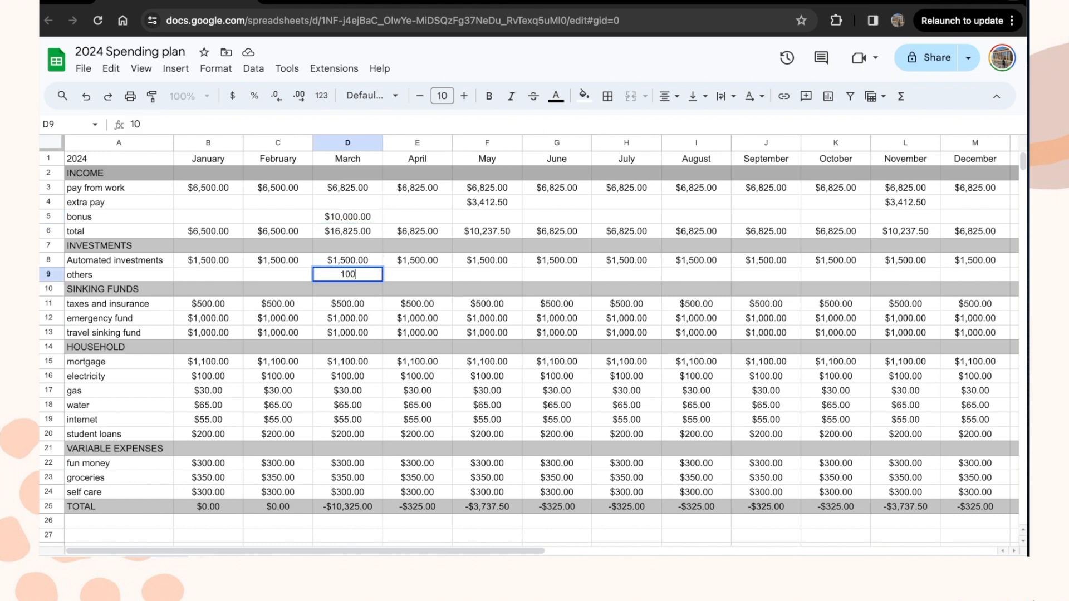
type("00")
key("Return")
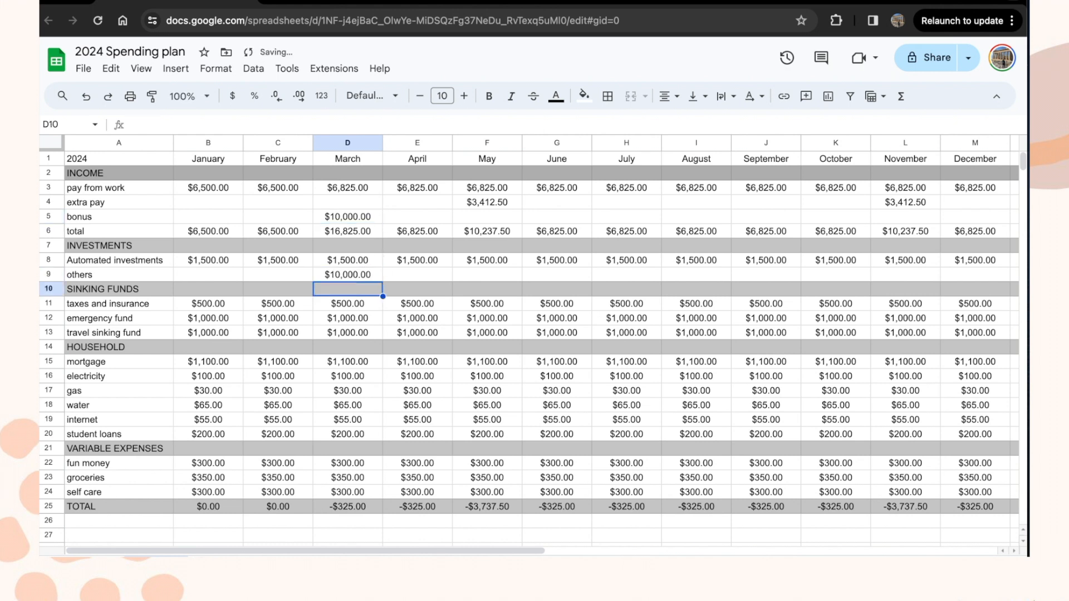
left_click(359, 275)
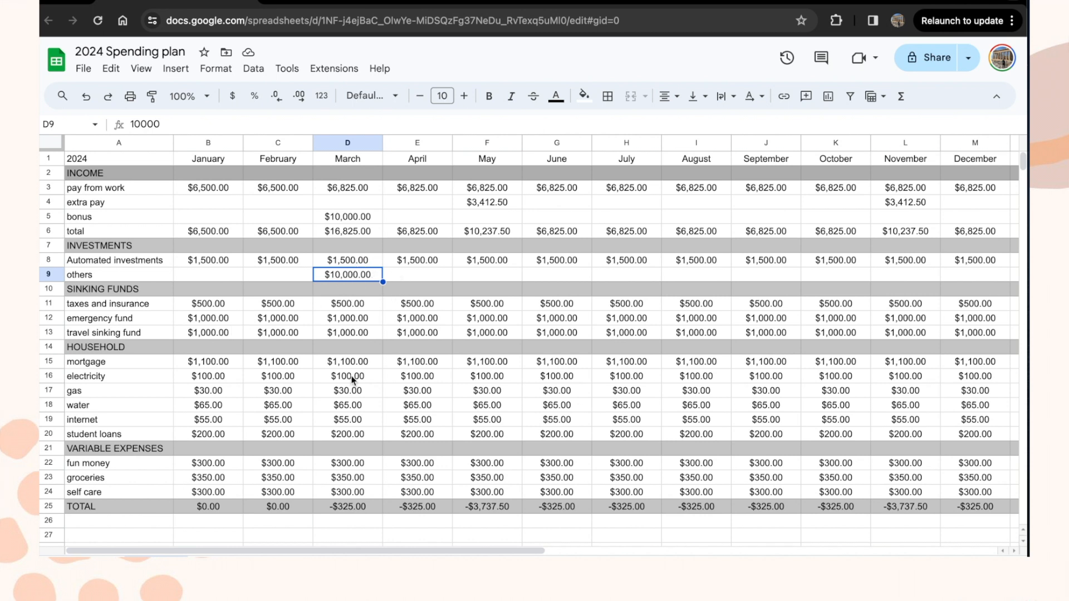
Step: Change March's automated investments to 1825 and fill it across April through December
left_click(364, 259)
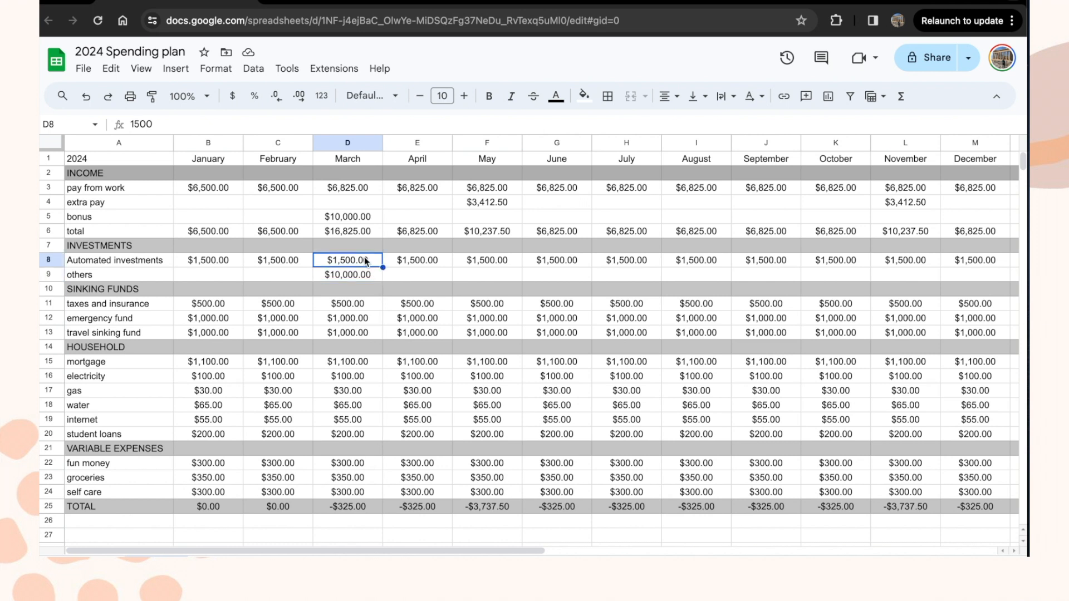
left_click(160, 123)
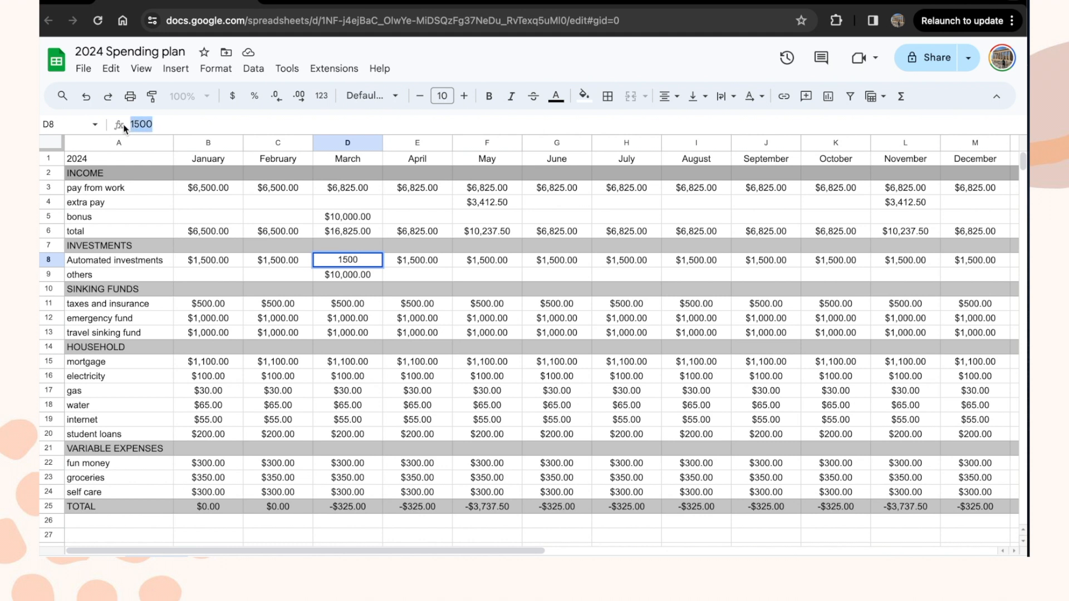
type("1825")
key("Return")
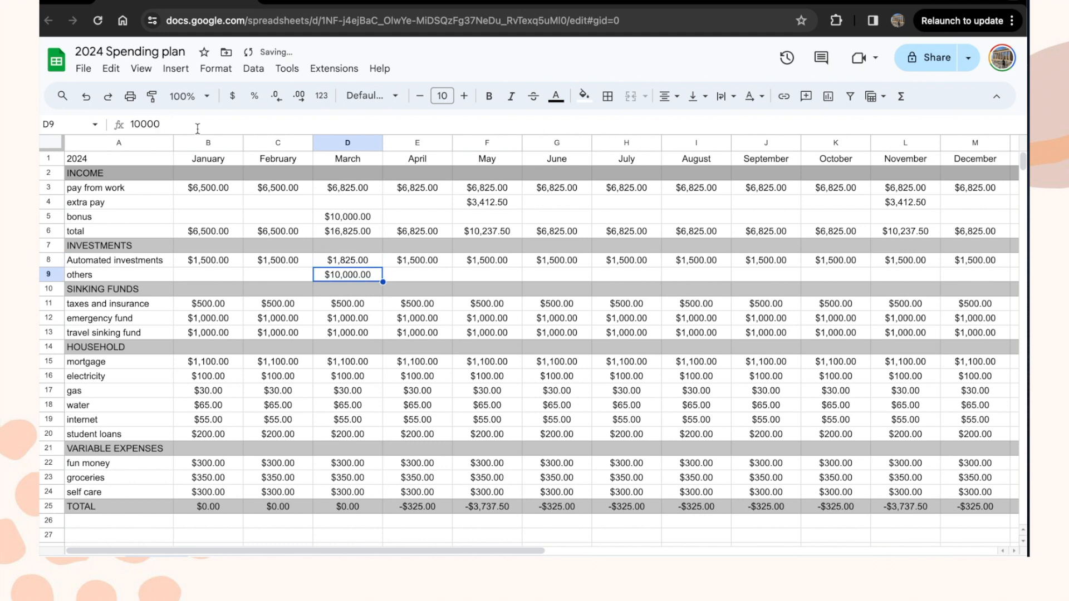
left_click(366, 259)
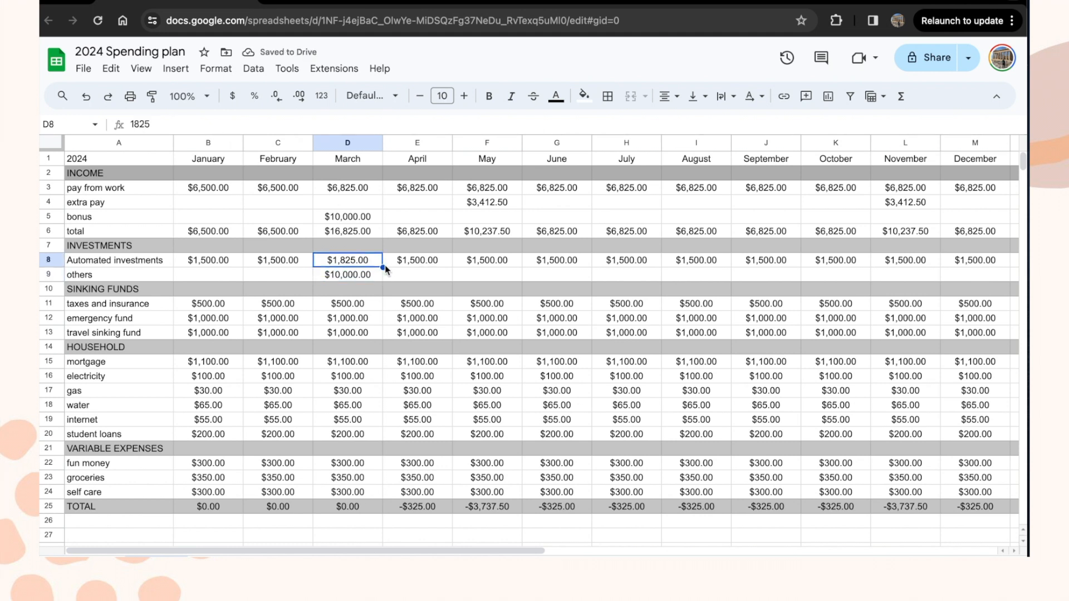
left_click_drag(383, 266, 992, 262)
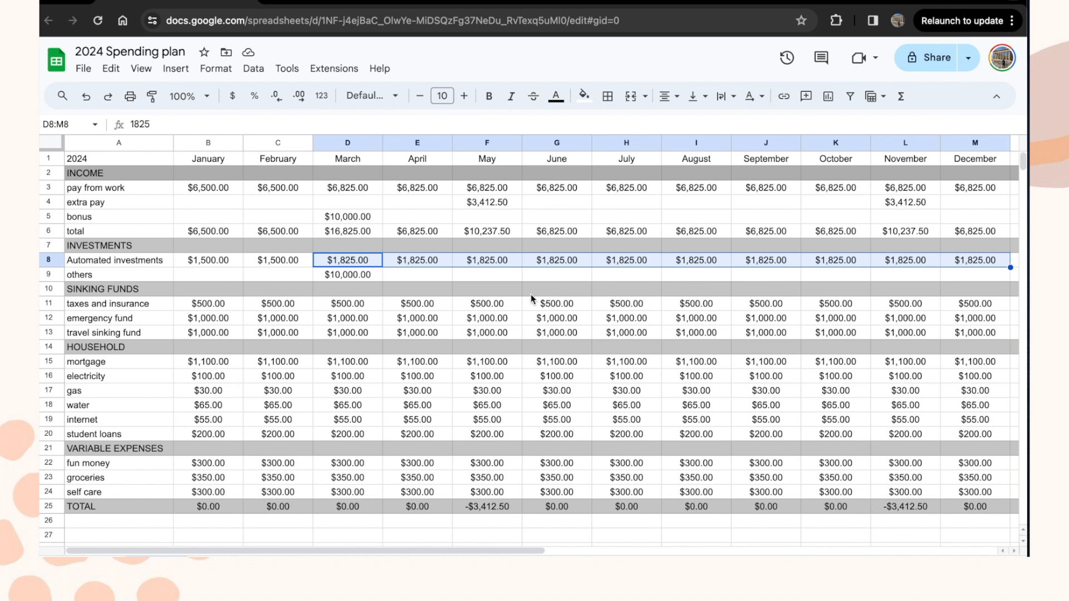
left_click(492, 276)
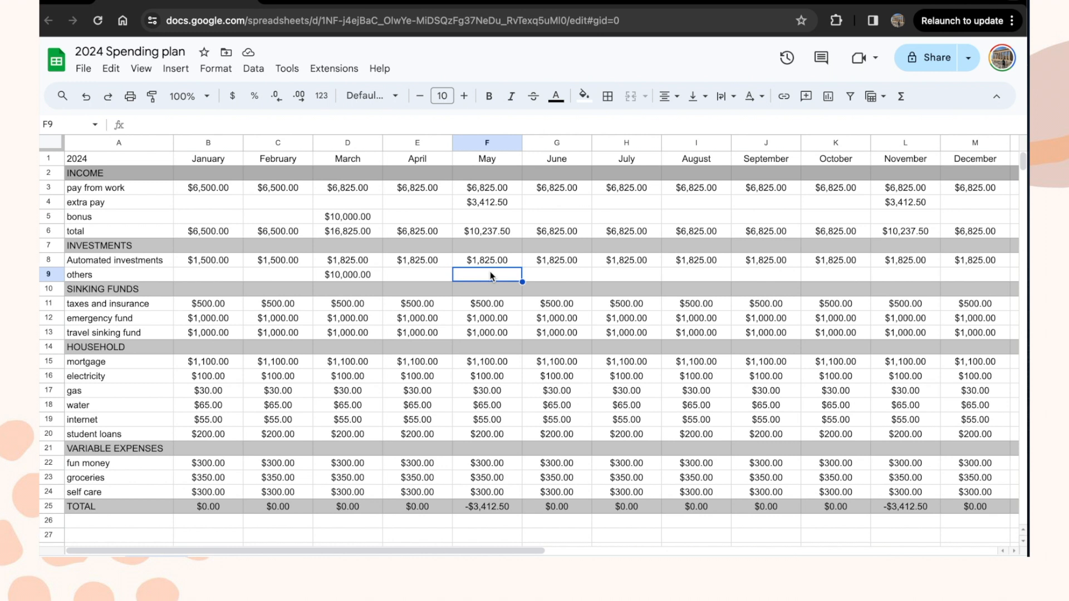
Step: Set May's other investments to =F4 and November's to =L4, $3,412.50 each
left_click(489, 202)
key("Return")
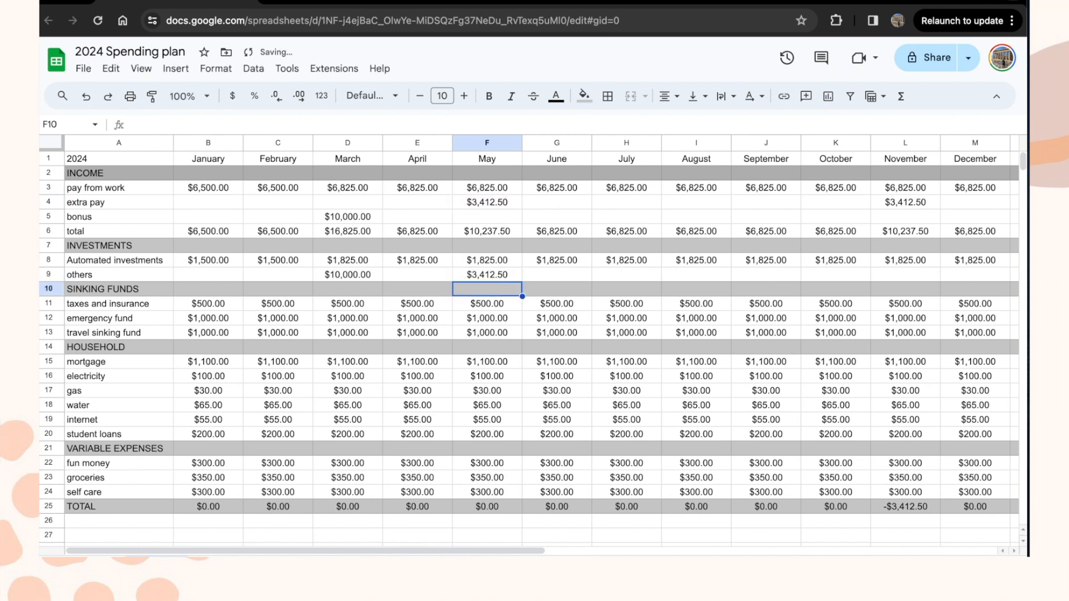
left_click(899, 273)
type("=")
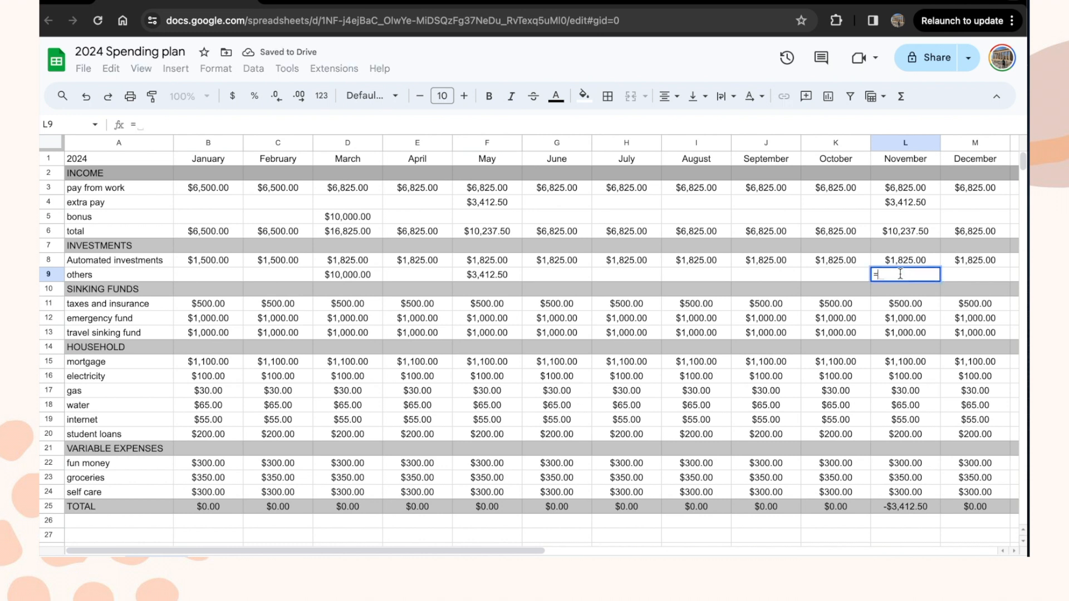
left_click(908, 205)
key("Return")
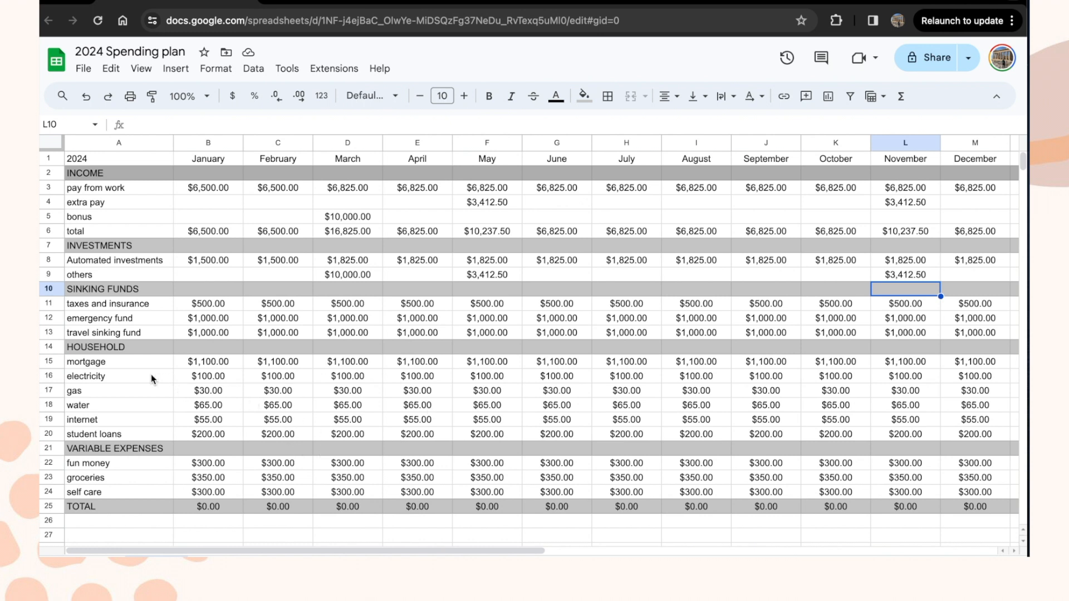
left_click(50, 376)
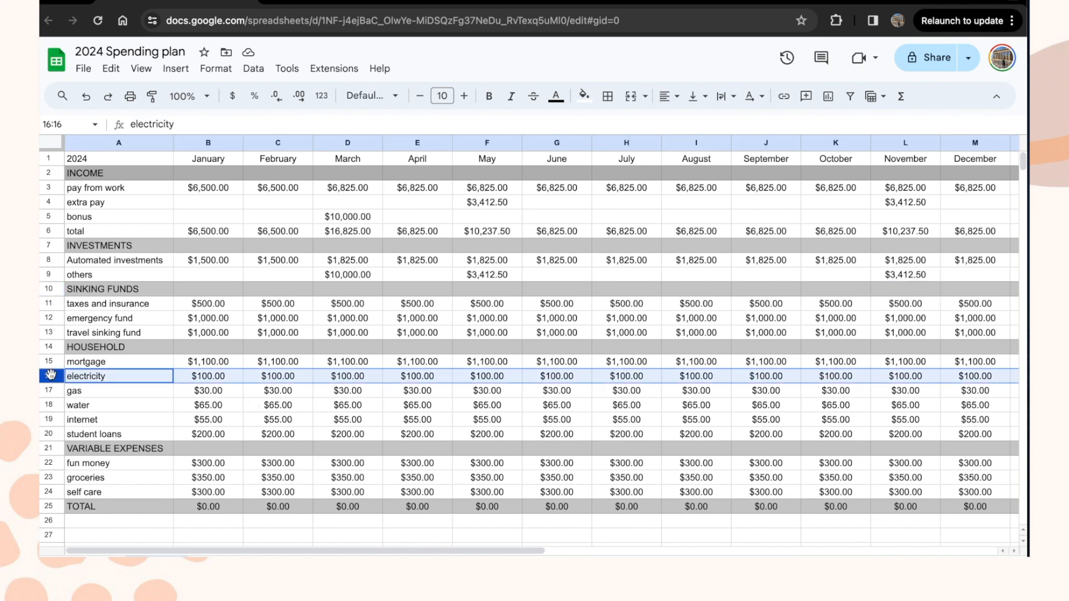
left_click(223, 381)
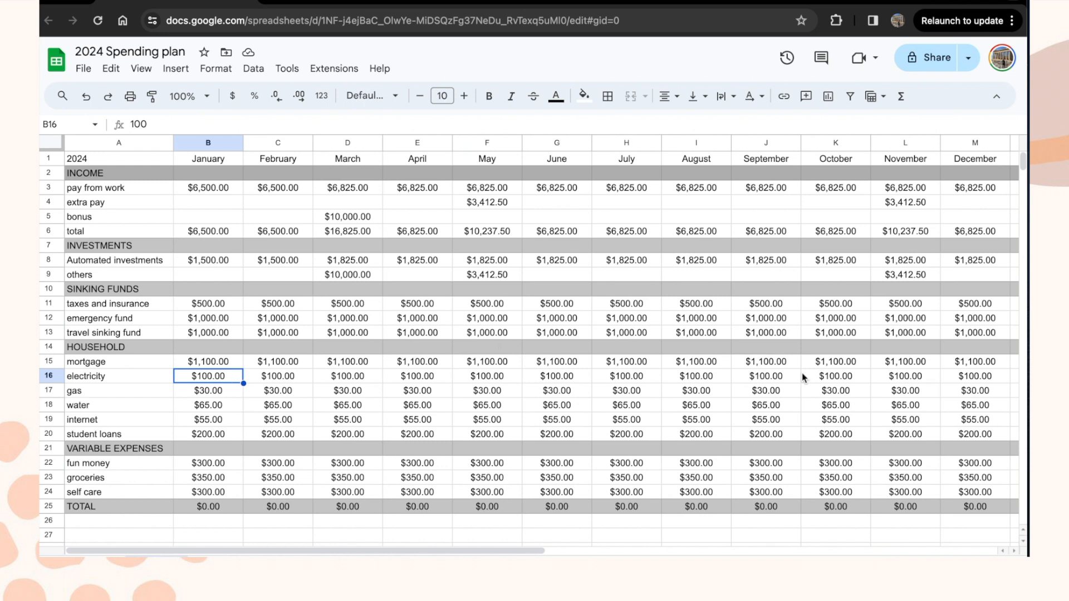
Step: Enter =SUM(B8:M9) in N8 to total both investment rows, giving $38,075.00
left_click(1014, 551)
left_click(927, 262)
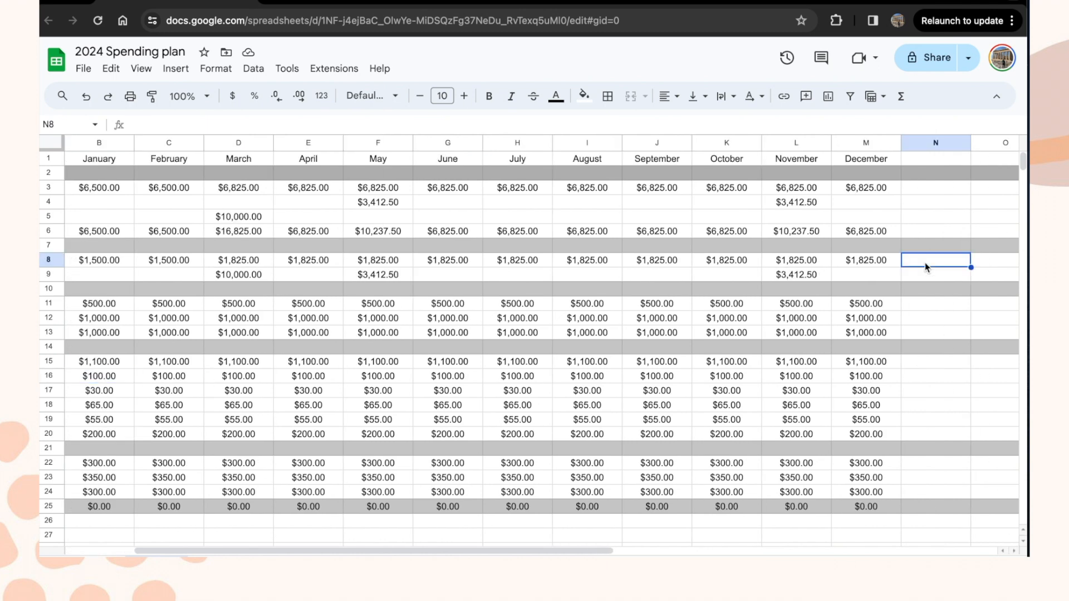
type("=SUM")
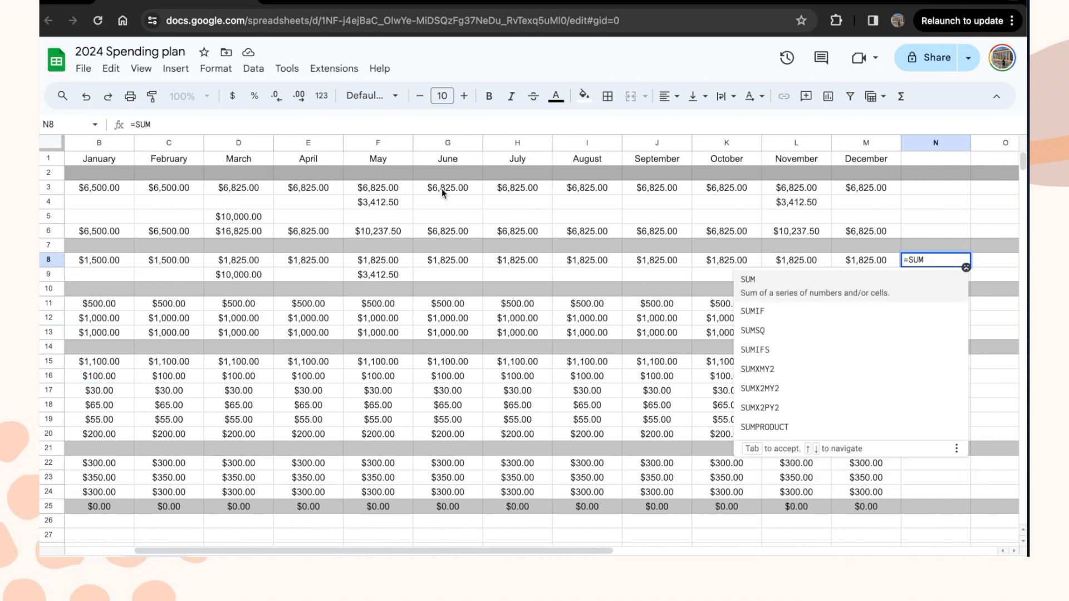
left_click_drag(111, 261, 529, 275)
left_click_drag(530, 275, 866, 275)
left_click(939, 262)
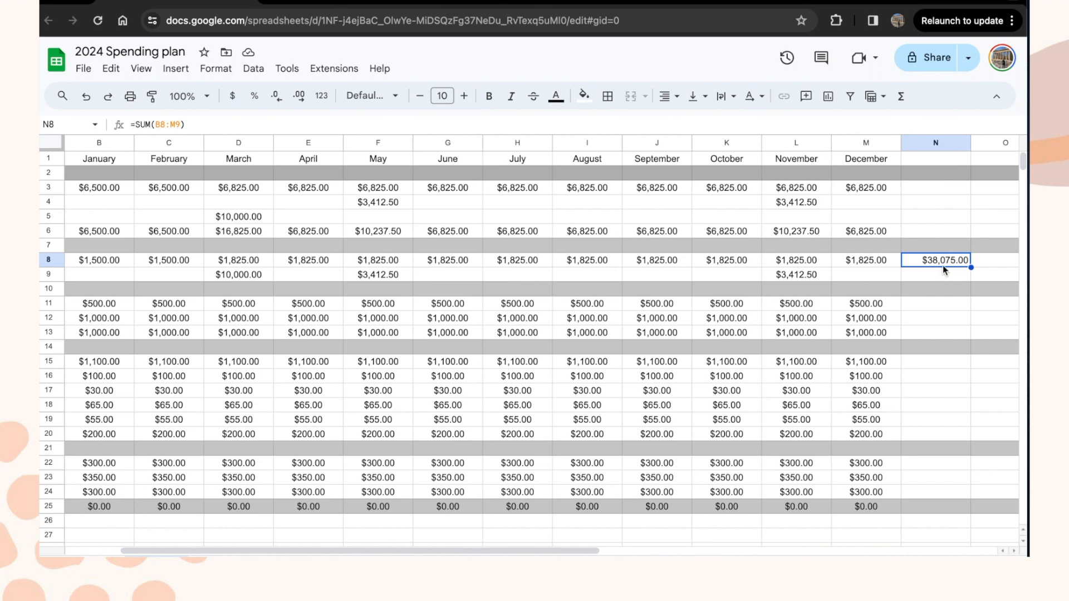
Step: Scroll back to column A and check the emergency fund and travel sinking fund rows
left_click(926, 310)
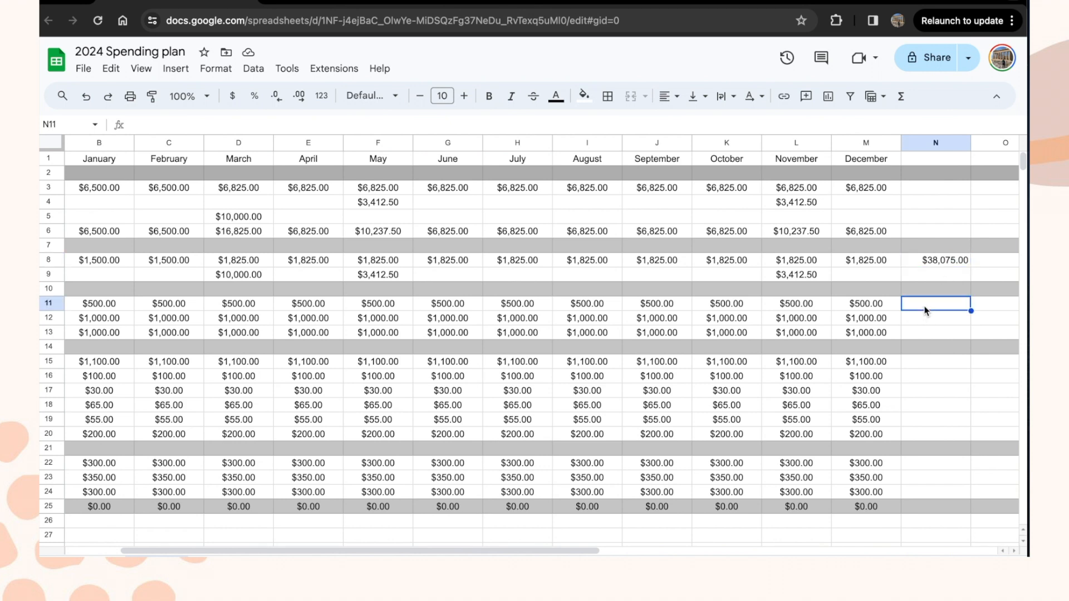
scroll(926, 311, "left", 2)
scroll(926, 311, "down", 1)
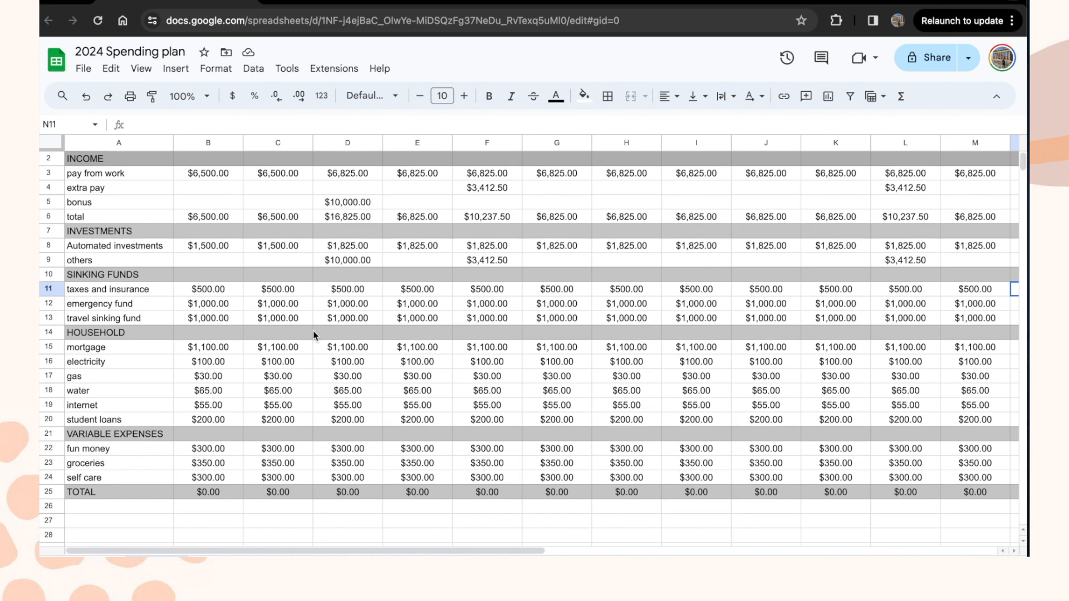
left_click(154, 305)
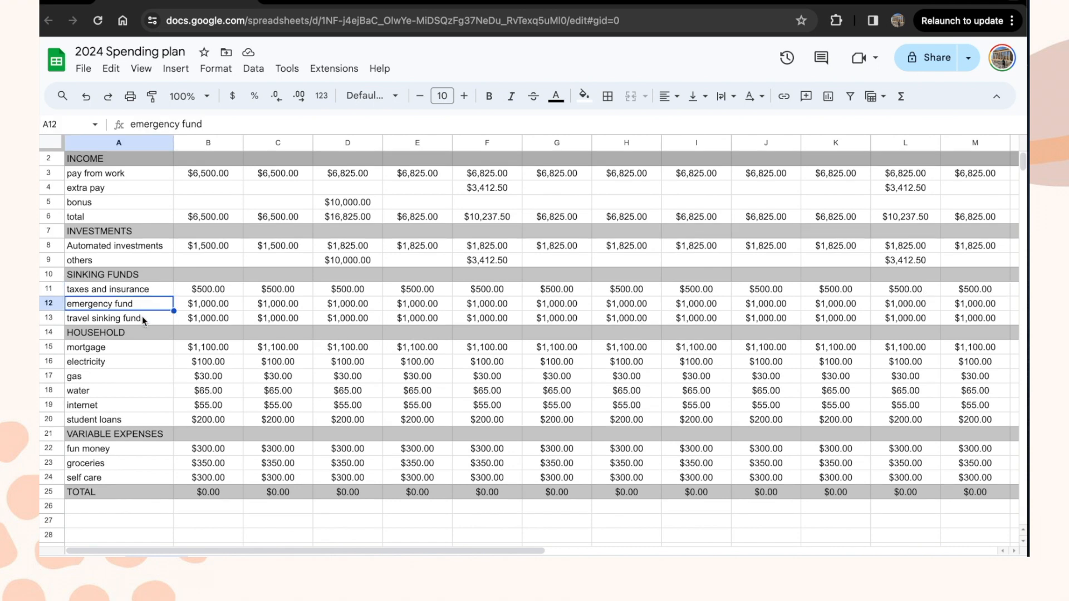
left_click(142, 316)
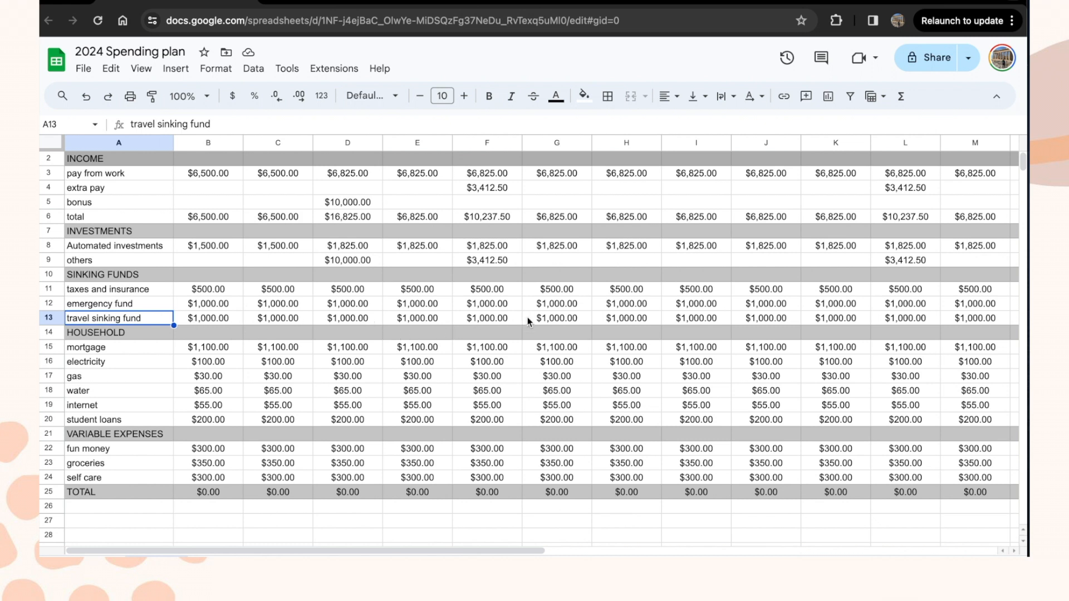
scroll(527, 319, "up", 1)
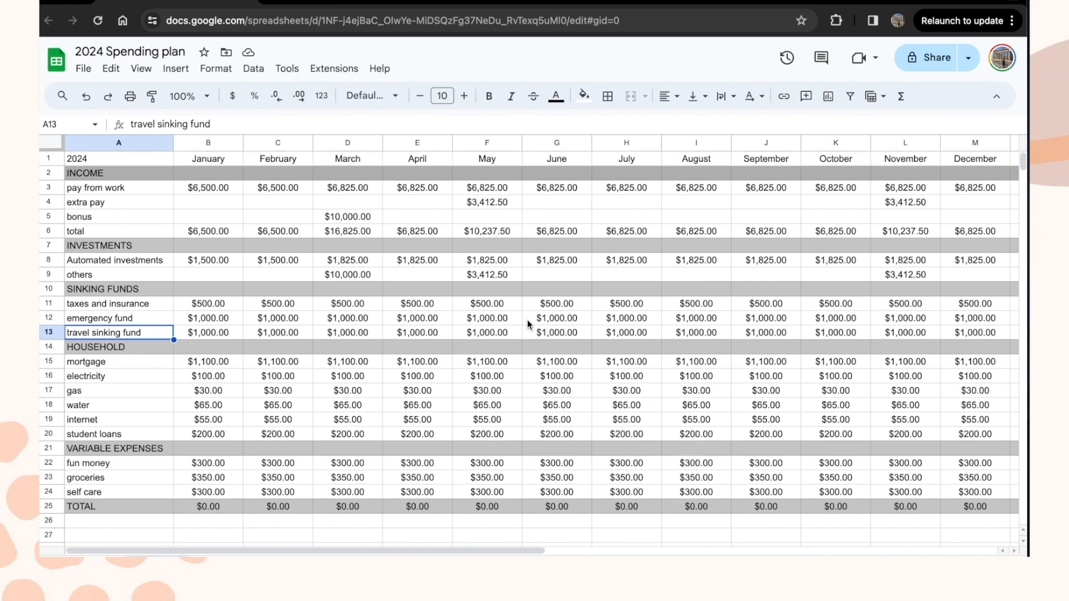